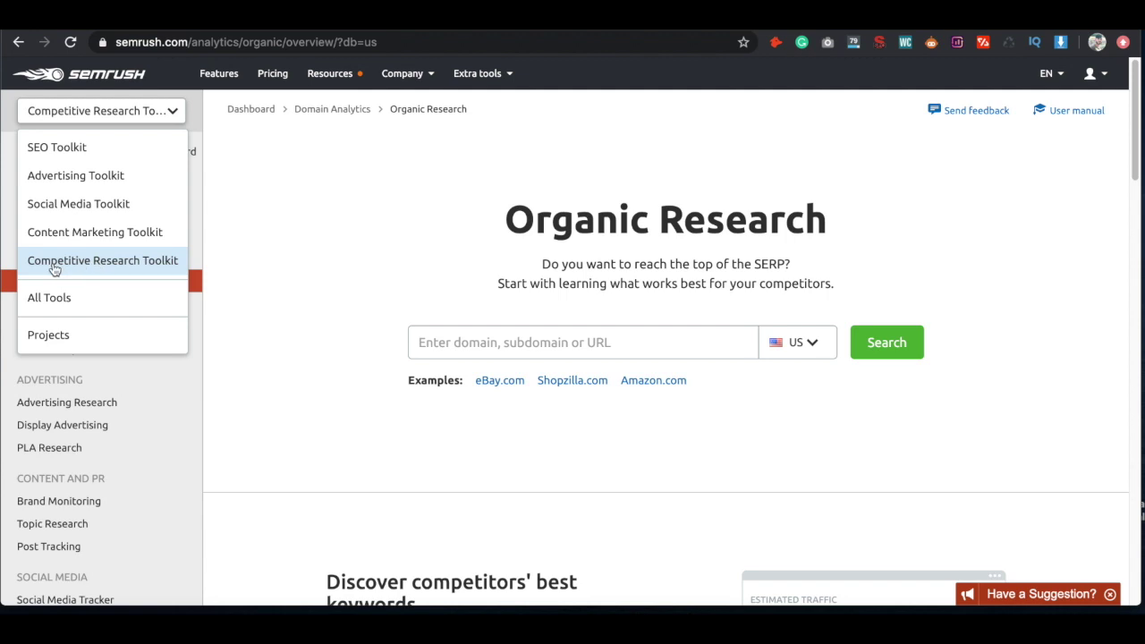
- Run an Organic Research report in the Competitive Research Toolkit for the US domain cgdallaslandscaping.com
click(53, 264)
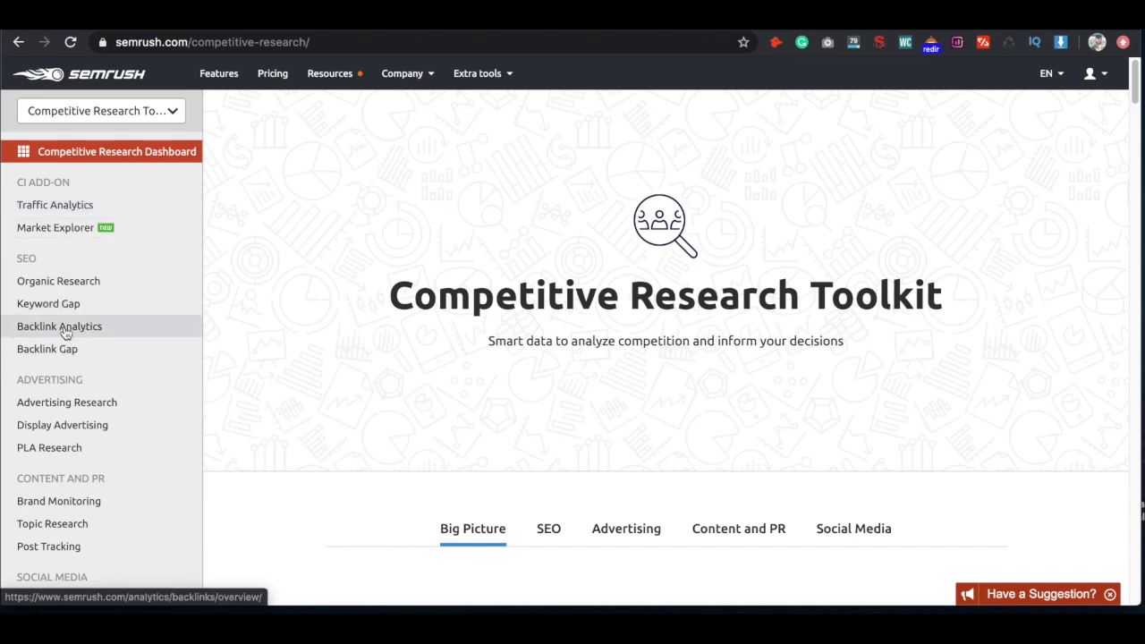
click(66, 282)
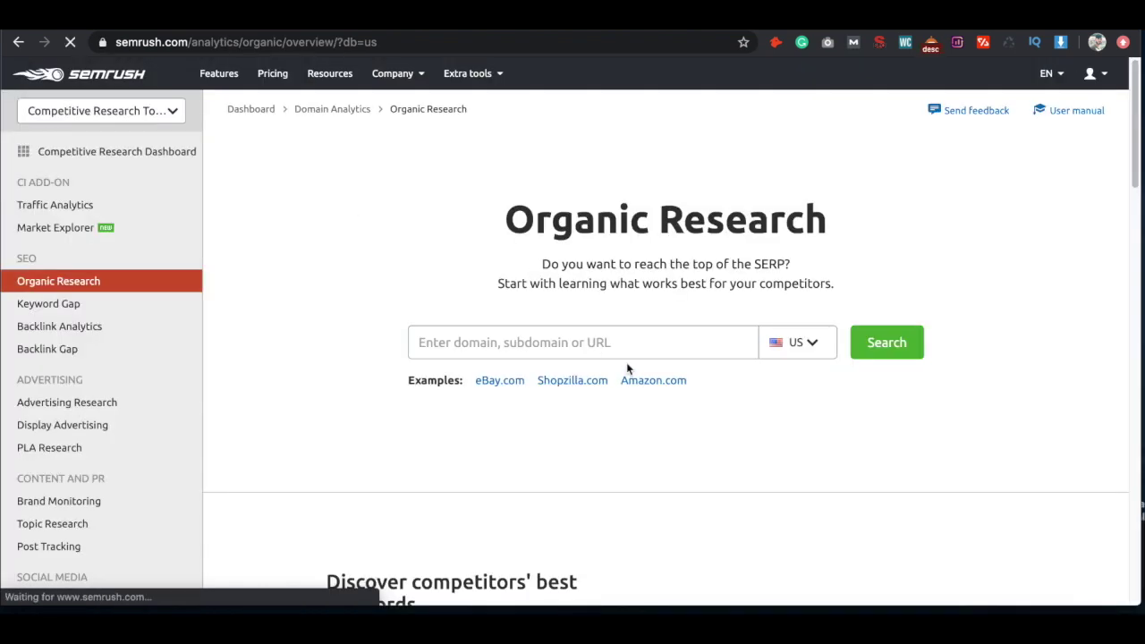
click(534, 344)
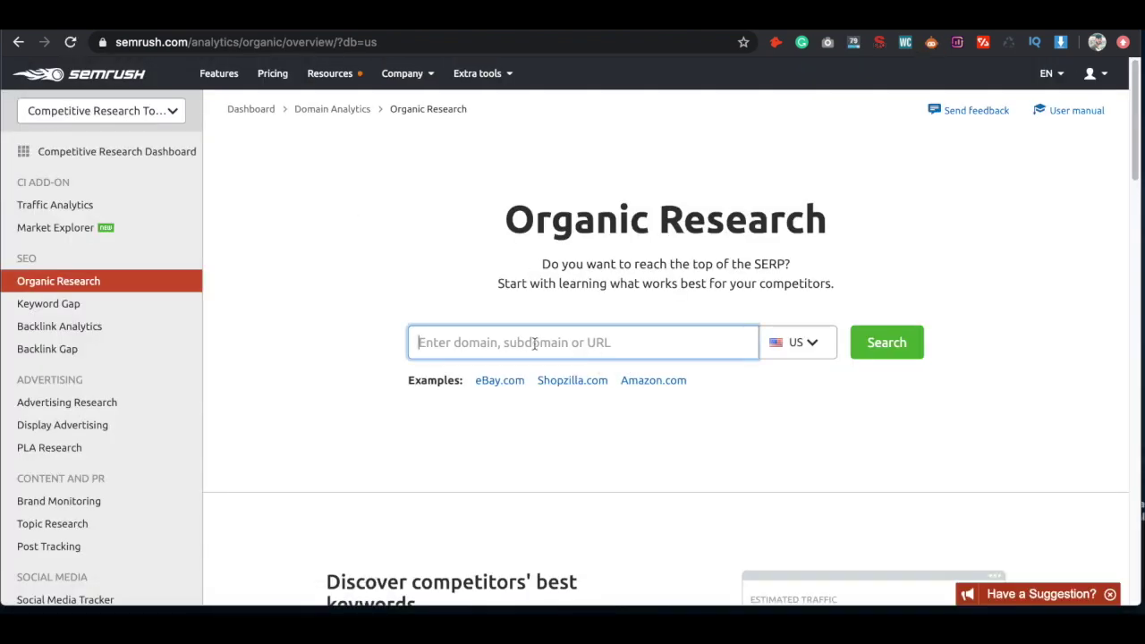
text(cgdallaslandscaping)
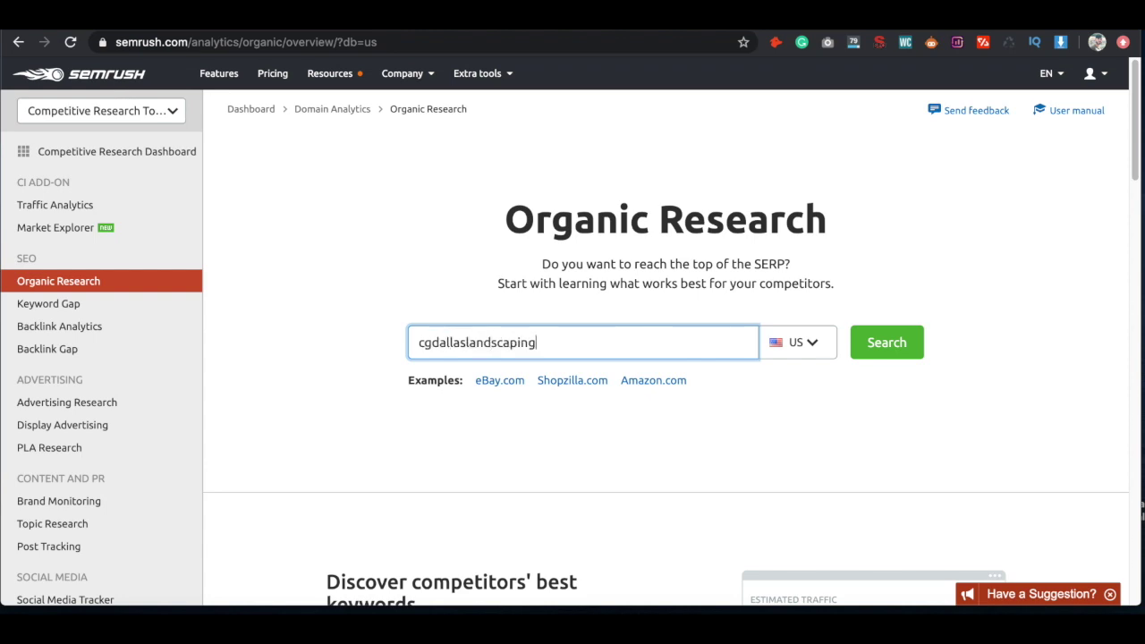
key(Return)
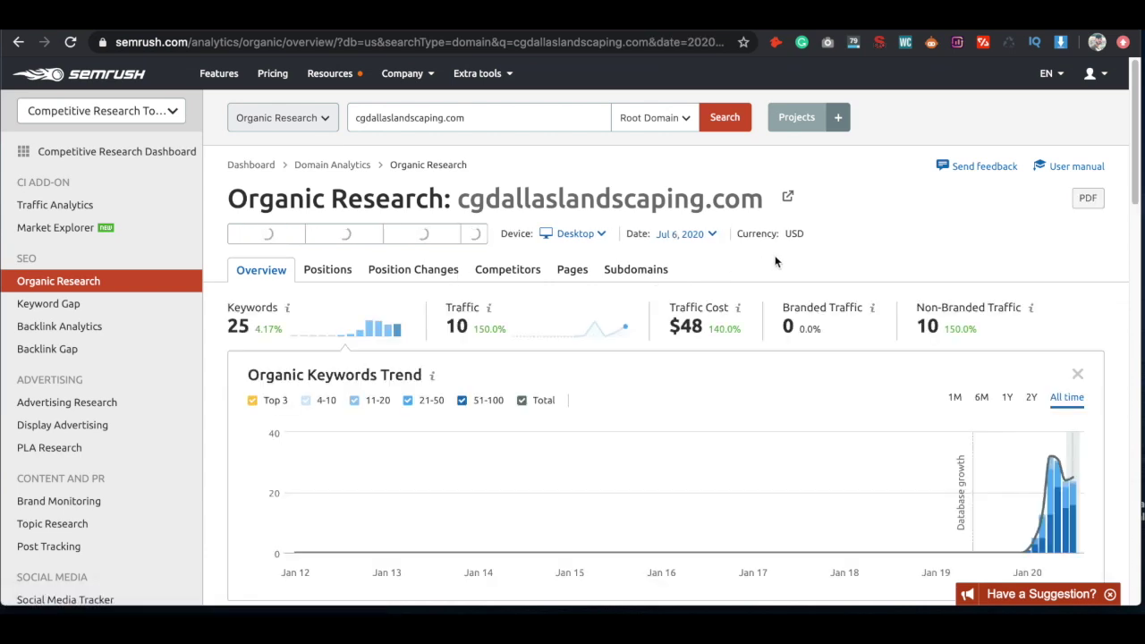
- Review the domain's organic keywords overview, then open its Competitors report and examine the domains on the Competitive Positioning Map
scroll(775, 256, down, 2)
scroll(775, 255, down, 3)
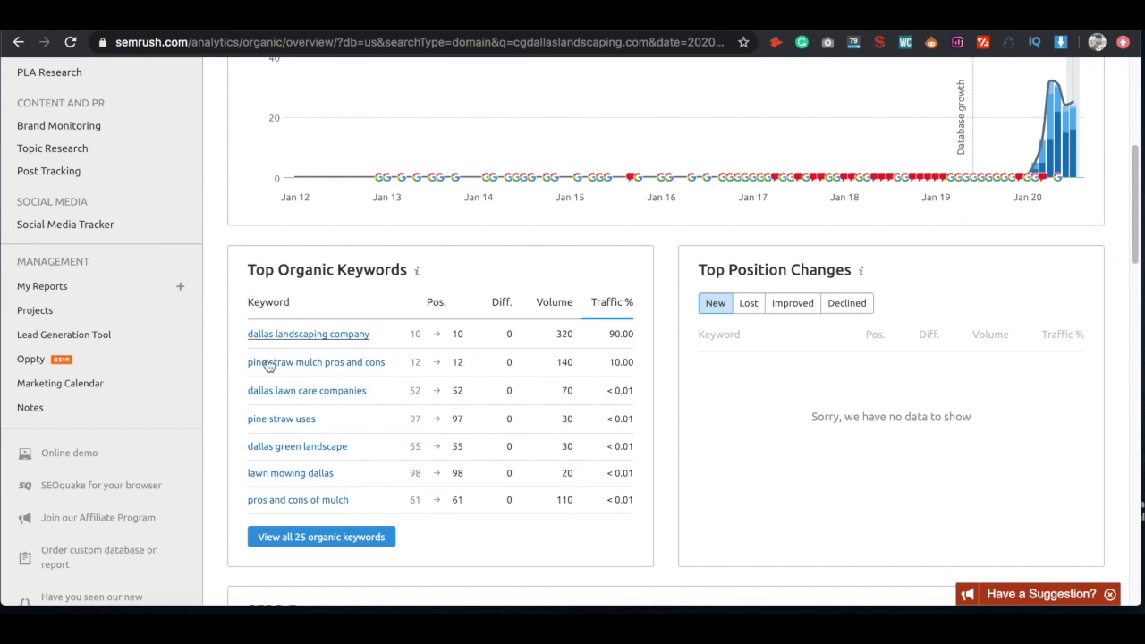
scroll(596, 409, up, 3)
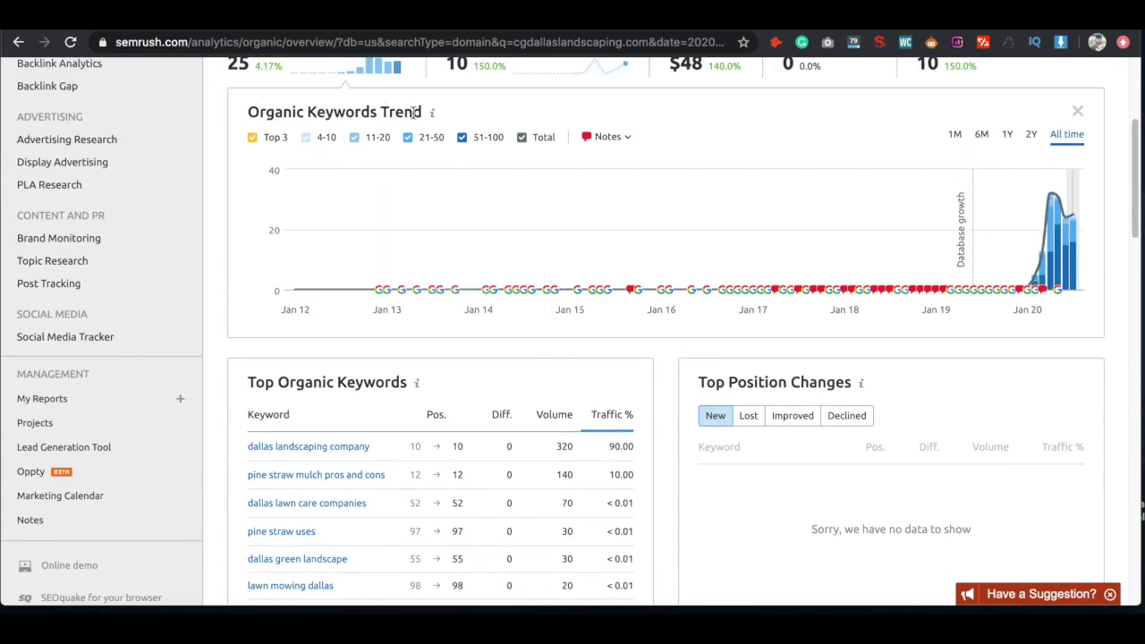
scroll(636, 260, up, 6)
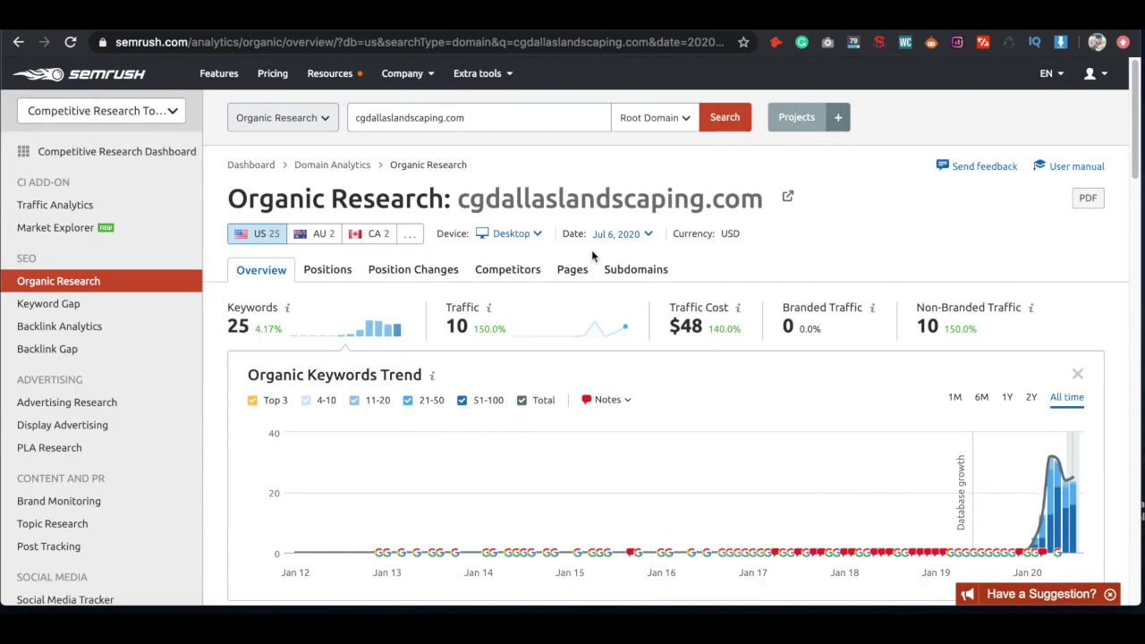
click(506, 277)
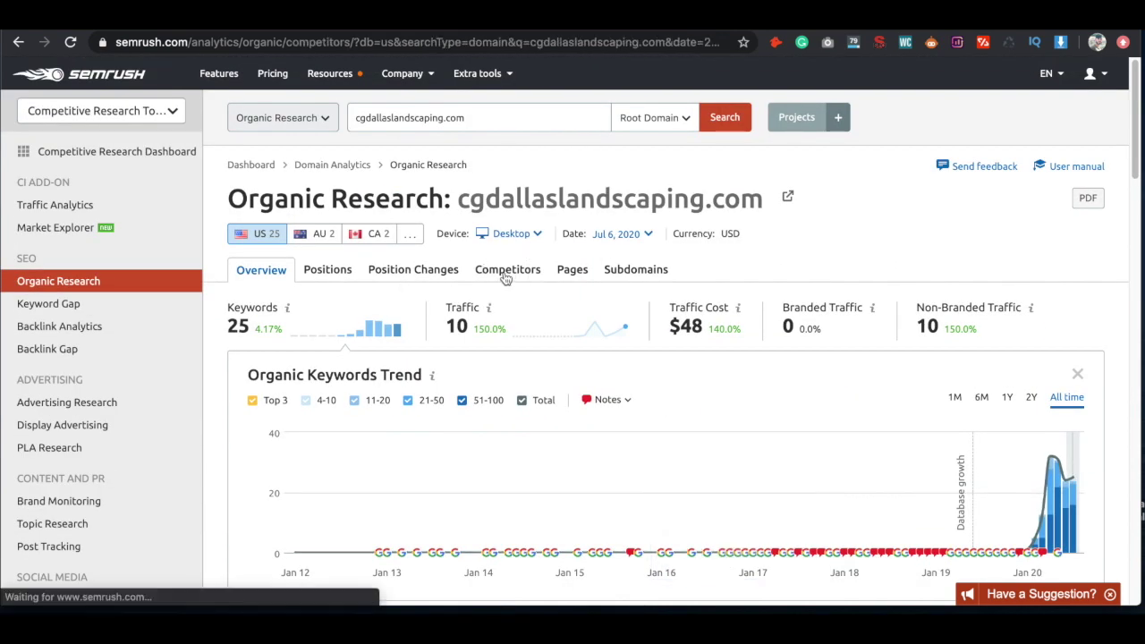
scroll(769, 274, down, 3)
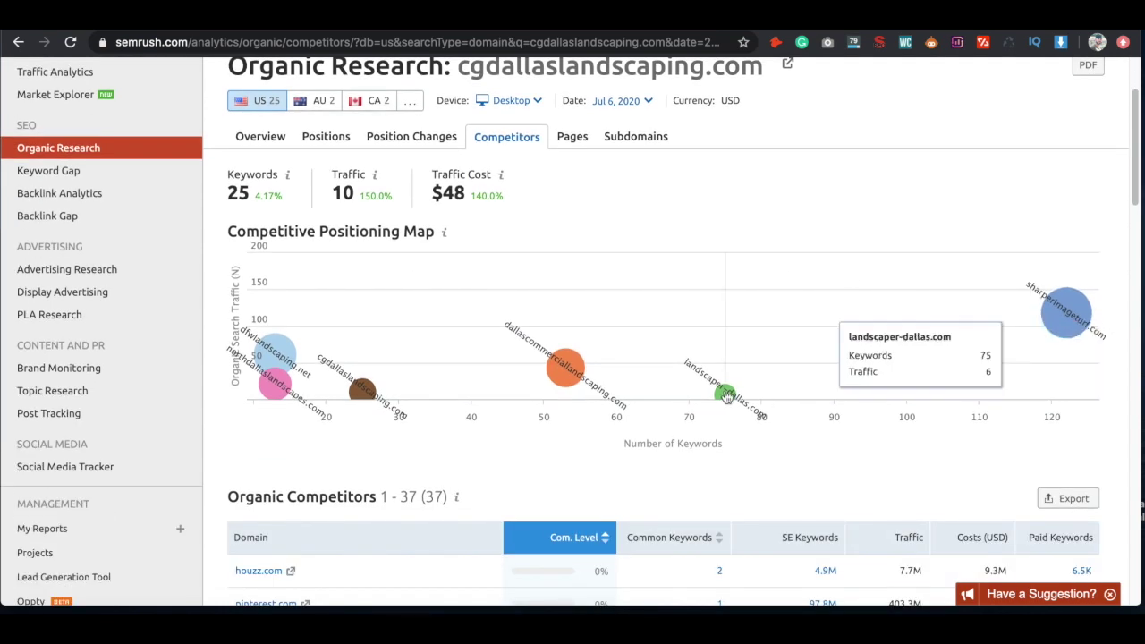
mouse_move(275, 356)
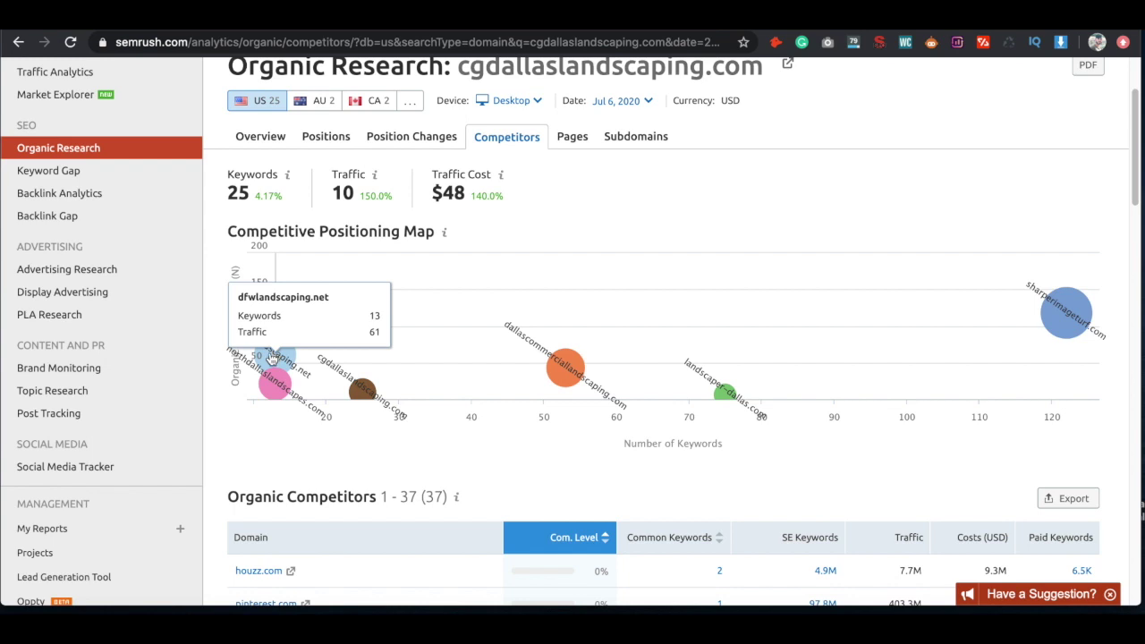
mouse_move(386, 401)
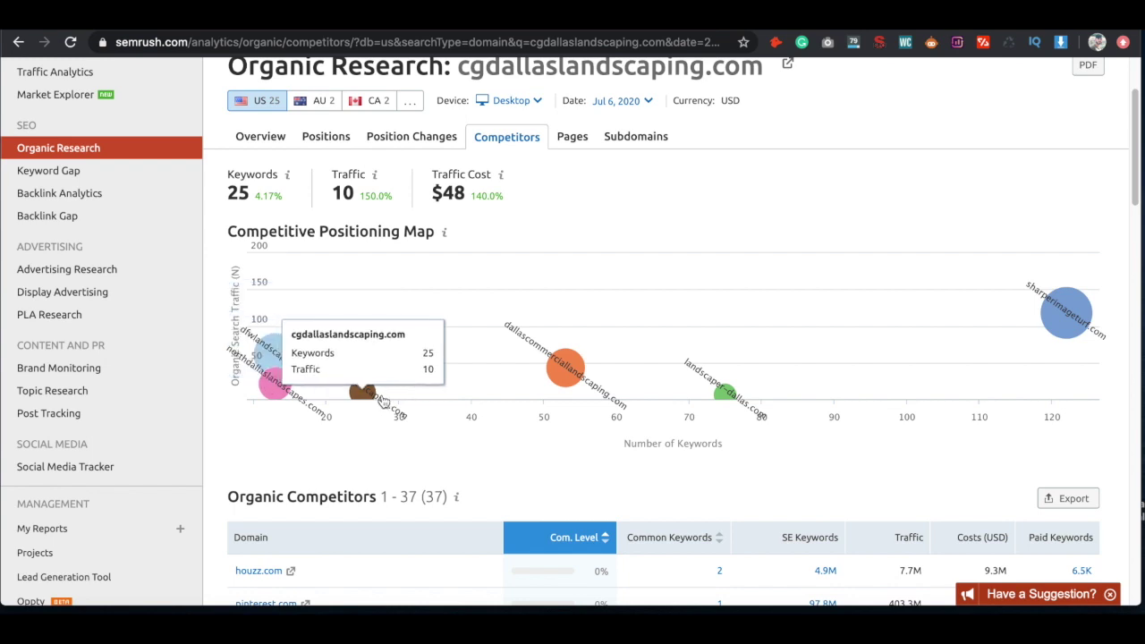
- Examine the Organic Competitors table, comparing the domains' competition level, traffic, costs and paid keywords
scroll(728, 327, down, 4)
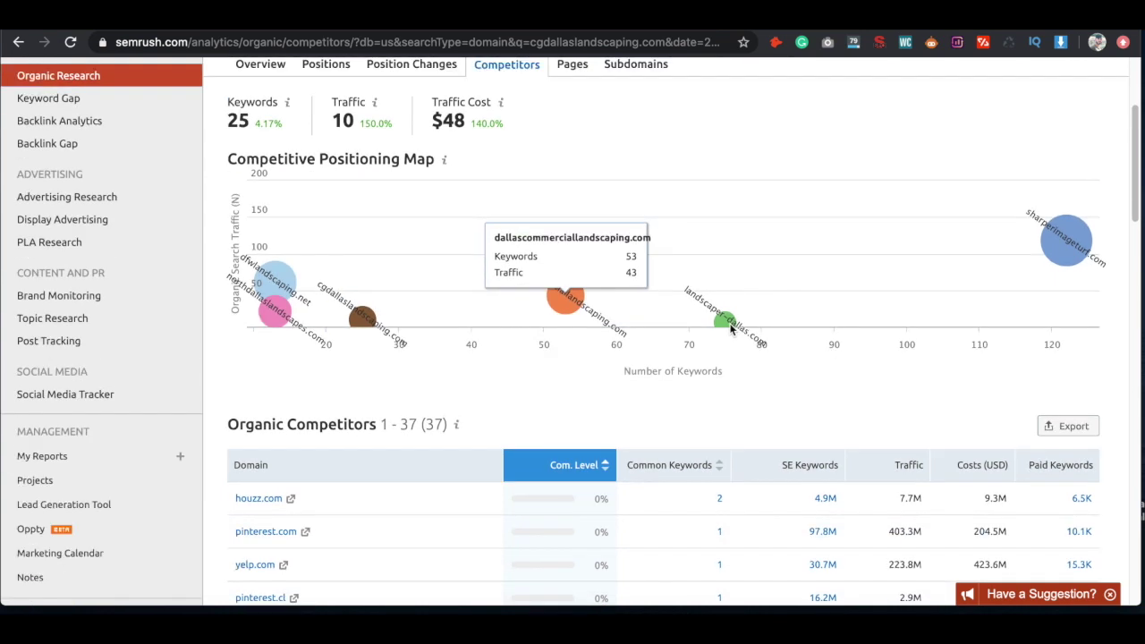
scroll(730, 330, down, 1)
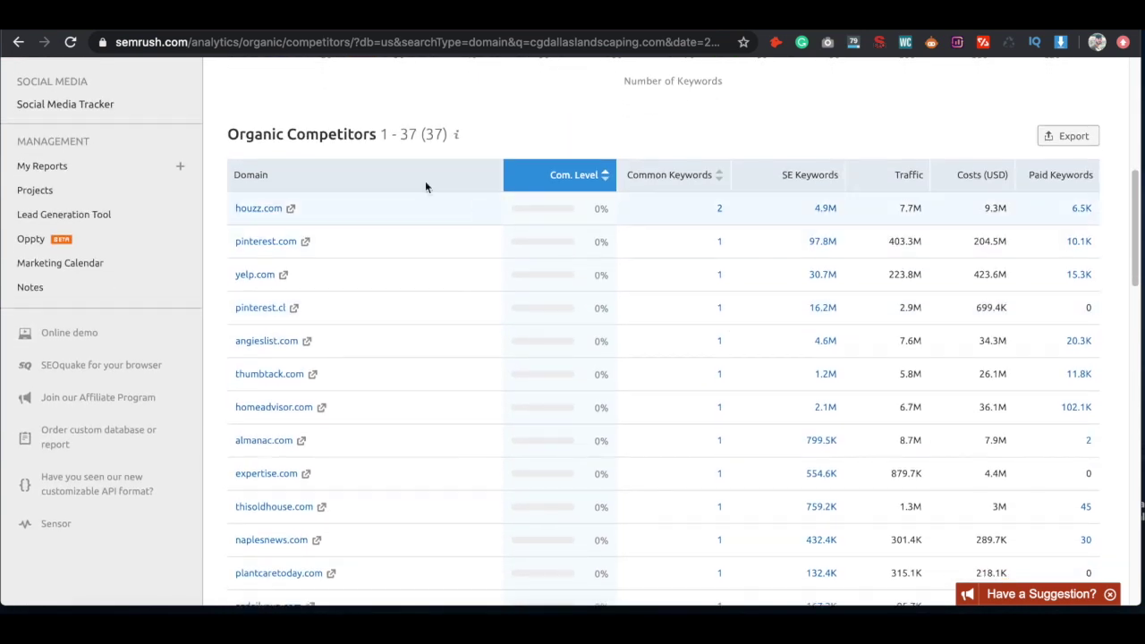
drag(230, 136, 379, 135)
click(506, 139)
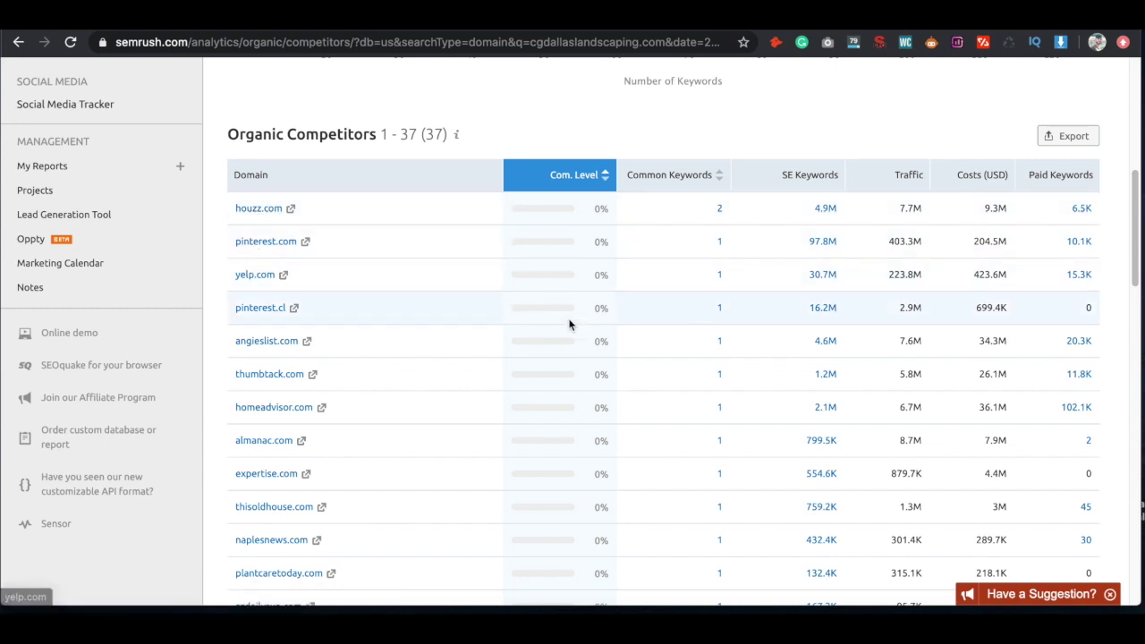
scroll(569, 325, down, 2)
scroll(569, 324, down, 8)
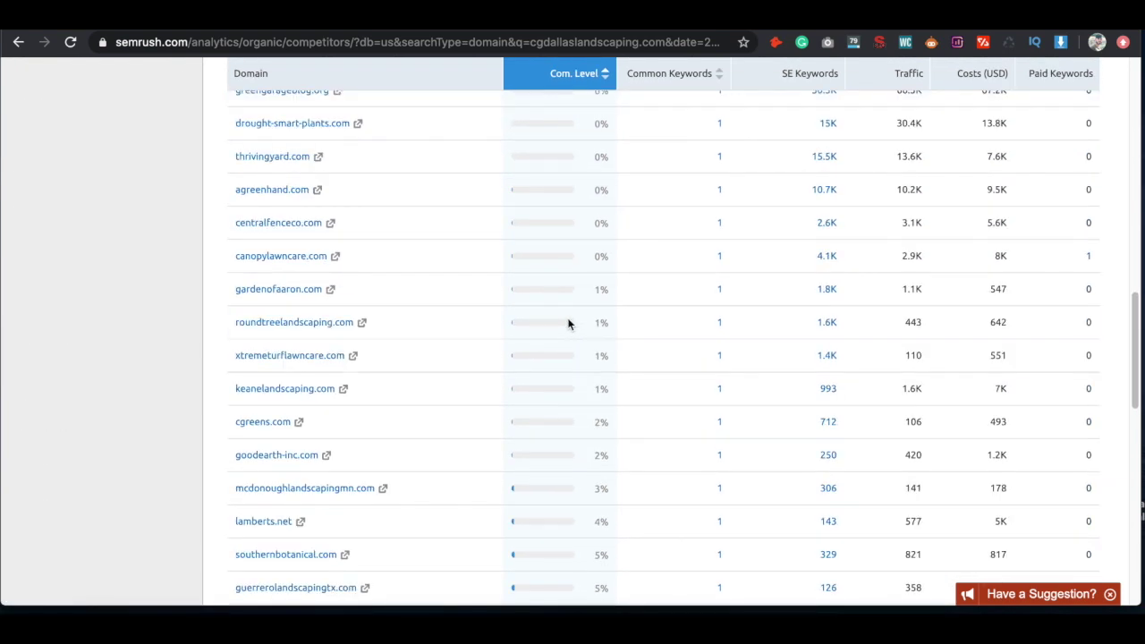
scroll(570, 325, up, 2)
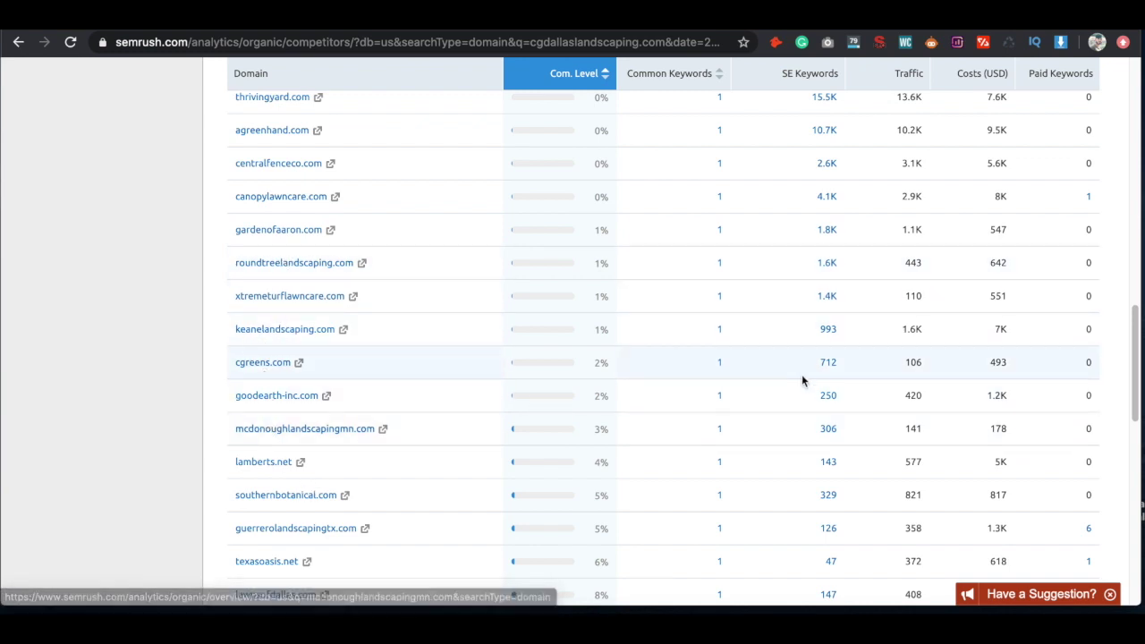
scroll(801, 374, up, 10)
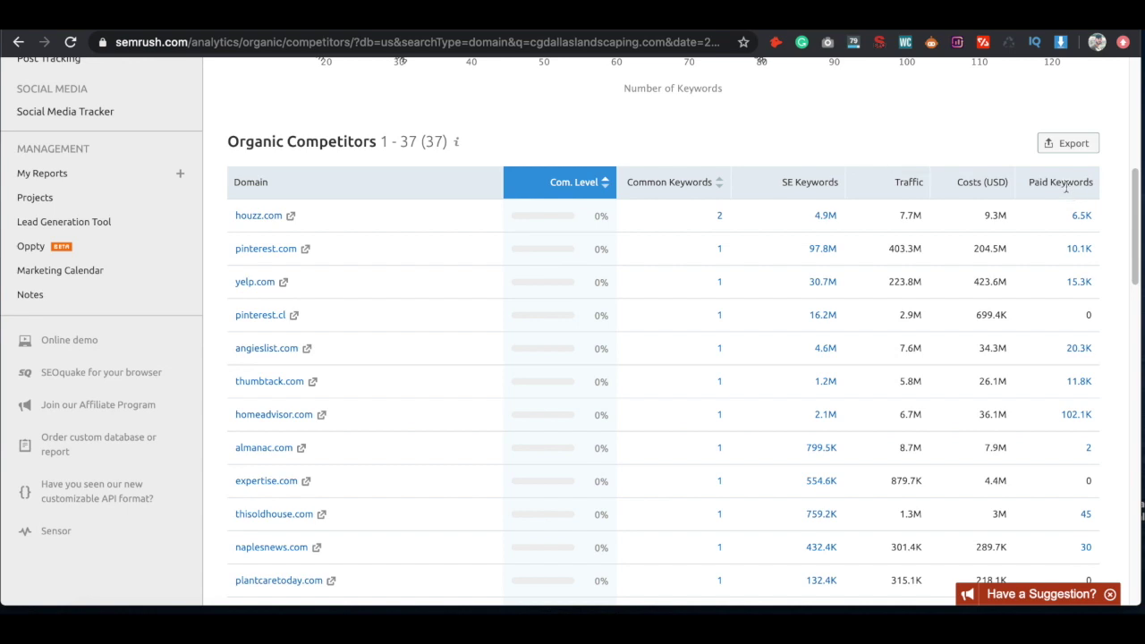
scroll(1066, 185, down, 5)
scroll(1066, 191, down, 1)
scroll(1066, 191, up, 2)
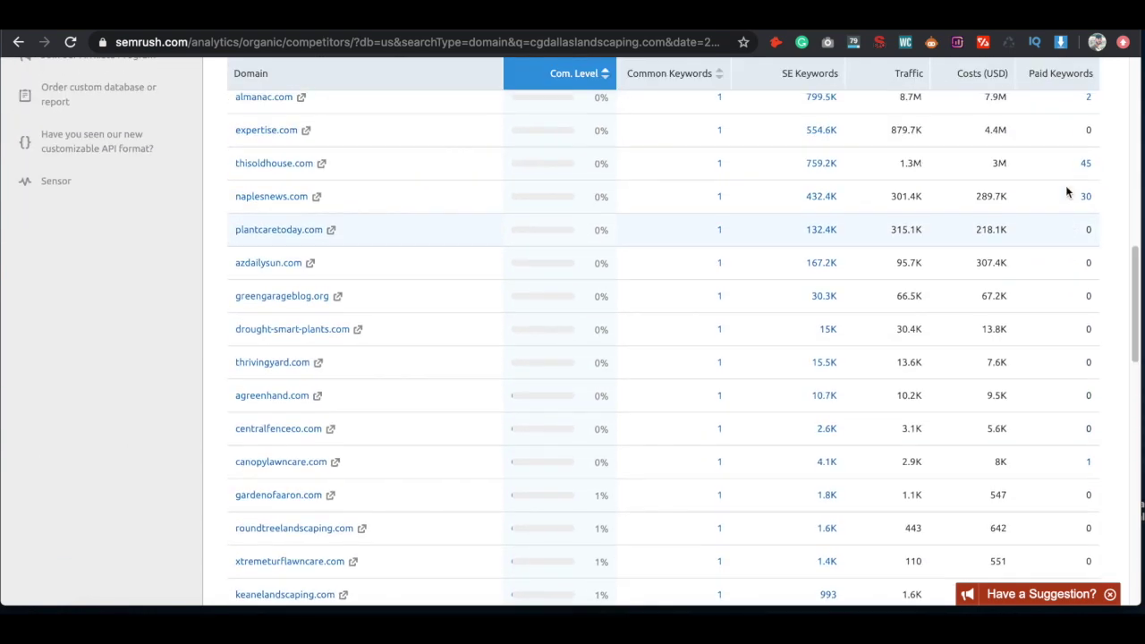
scroll(1065, 192, down, 7)
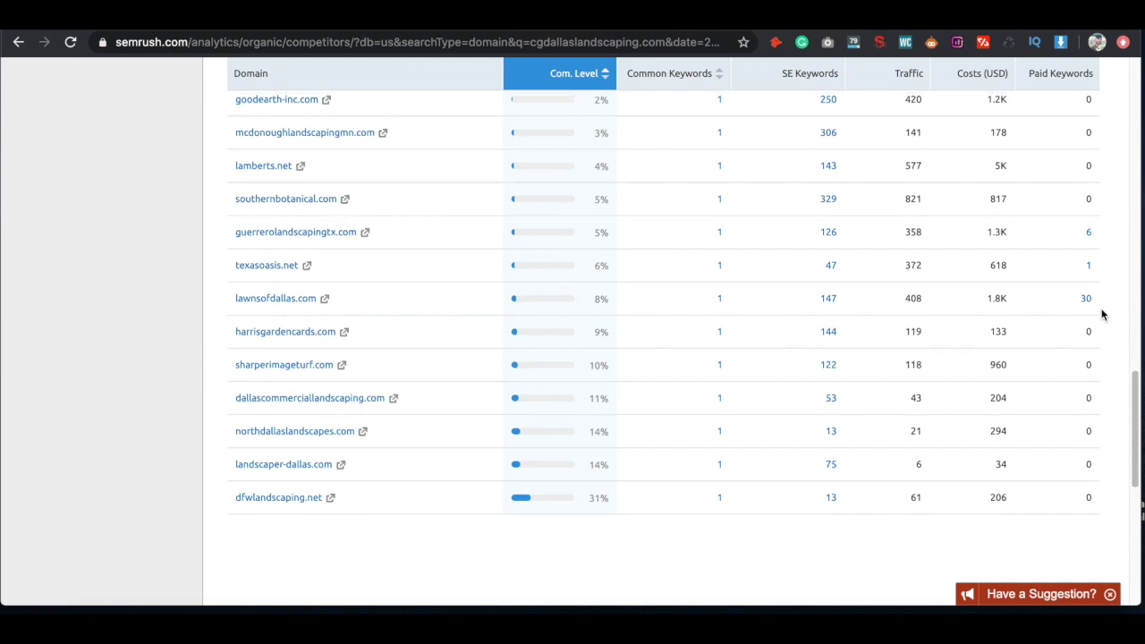
scroll(1102, 312, up, 3)
scroll(1102, 312, down, 3)
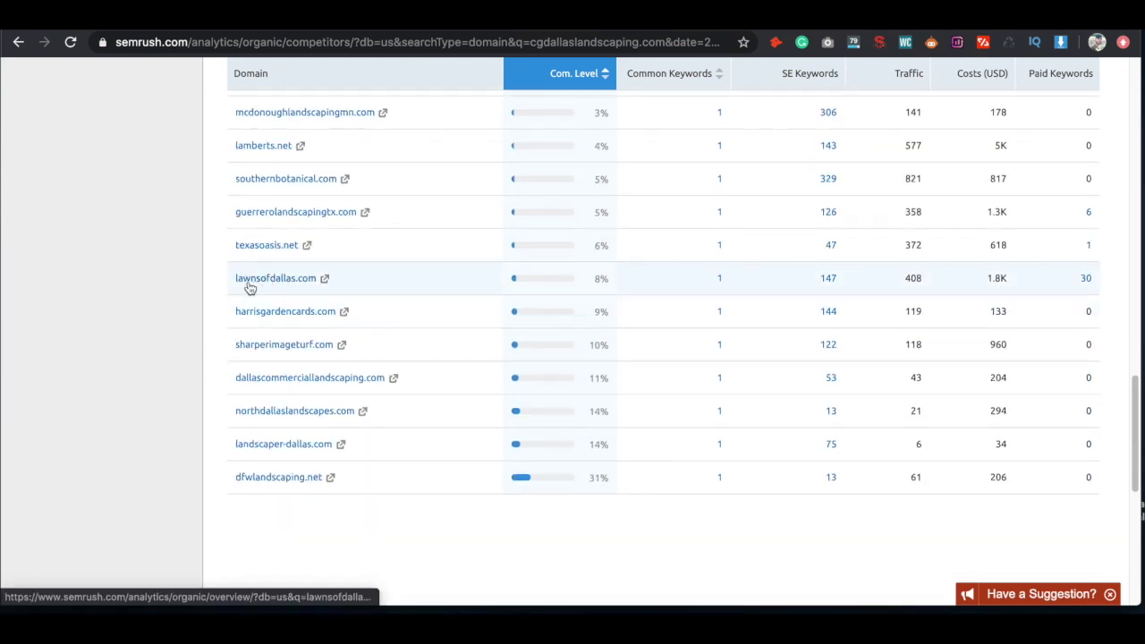
- Open the paid keywords report of the competitor lawnsofdallas.com and examine its paid search trends and Paid Search Positions
click(1085, 280)
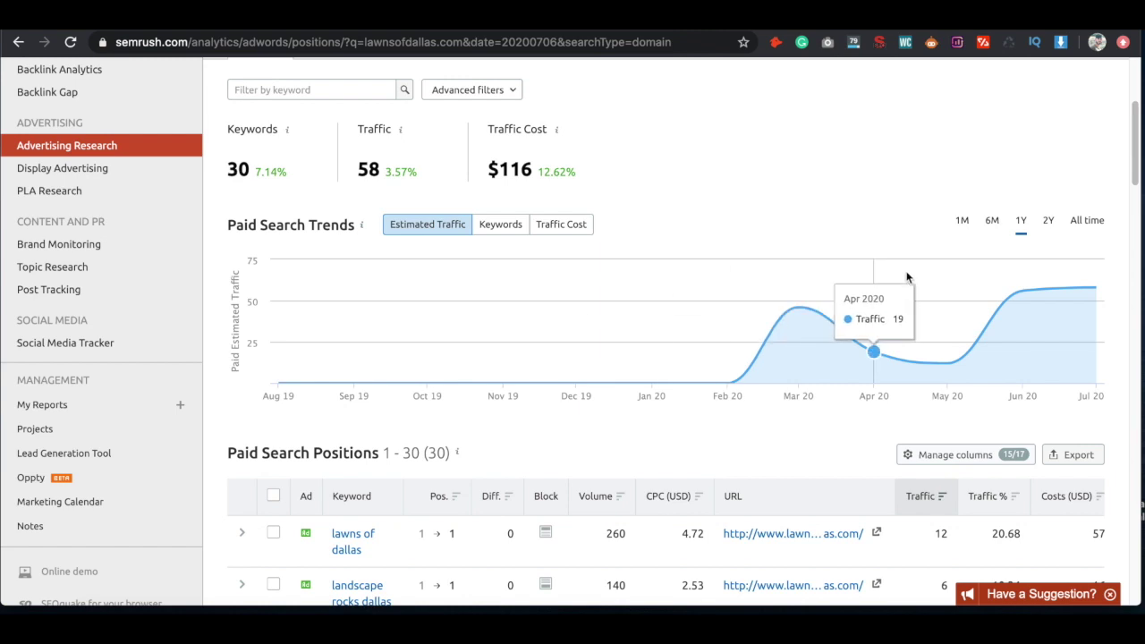
scroll(1118, 361, down, 5)
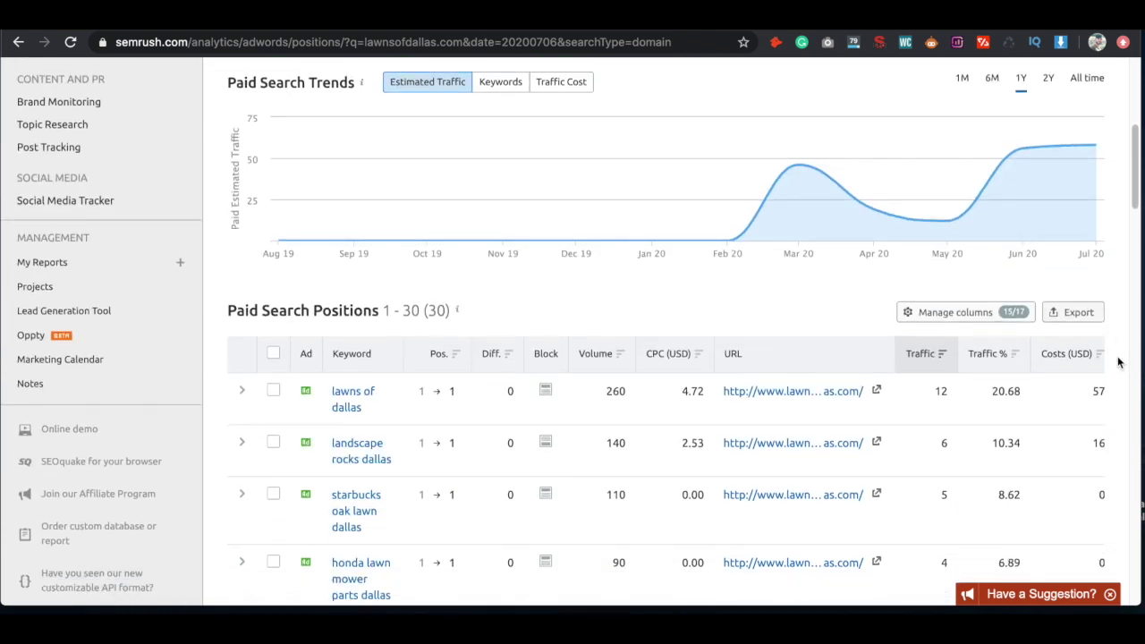
scroll(1118, 361, up, 1)
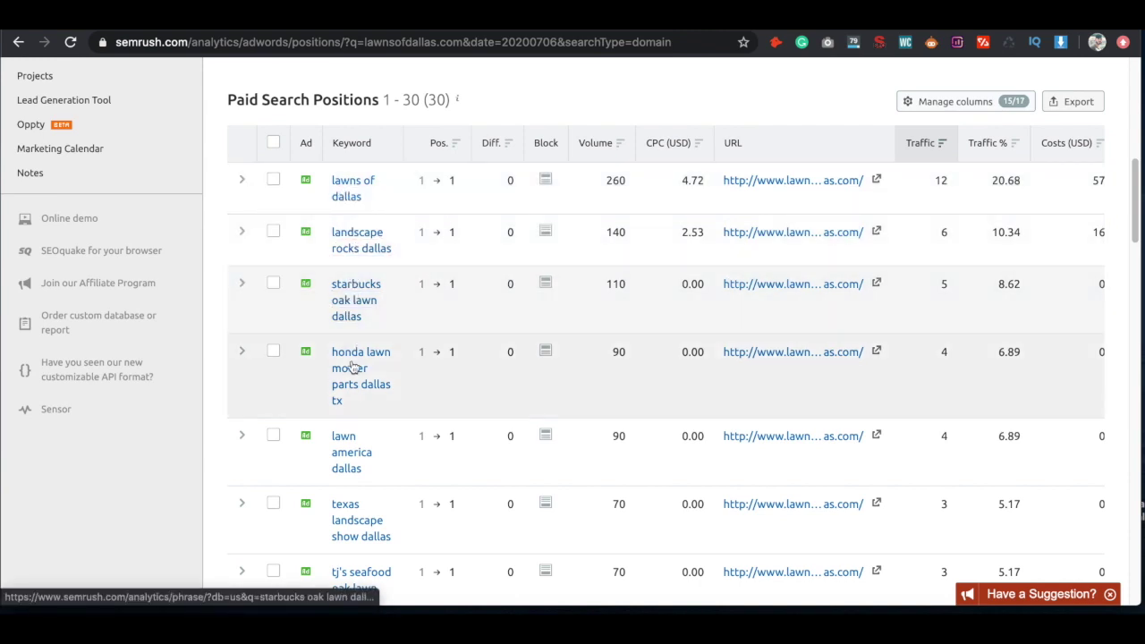
scroll(348, 375, down, 10)
scroll(350, 386, down, 5)
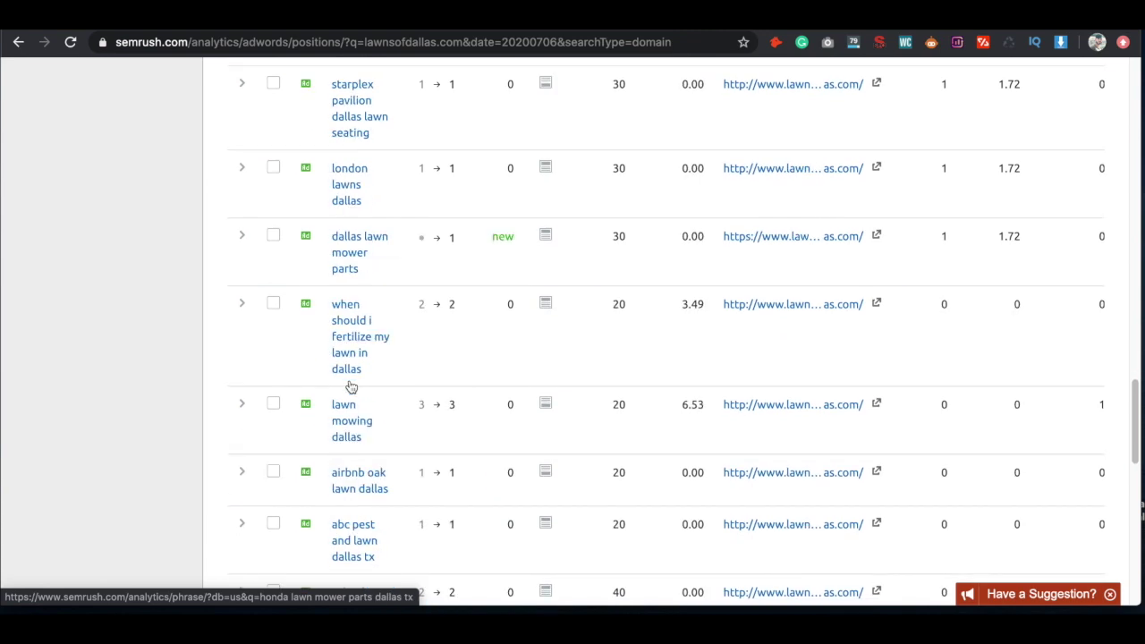
scroll(351, 386, down, 3)
scroll(351, 386, up, 3)
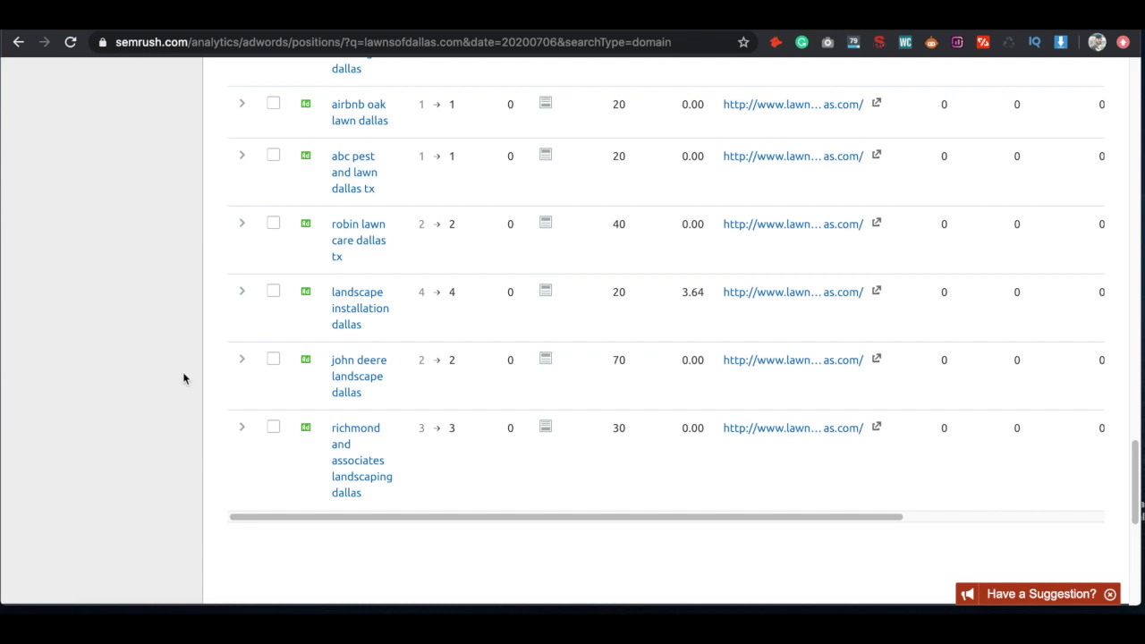
scroll(184, 376, up, 8)
scroll(184, 378, up, 5)
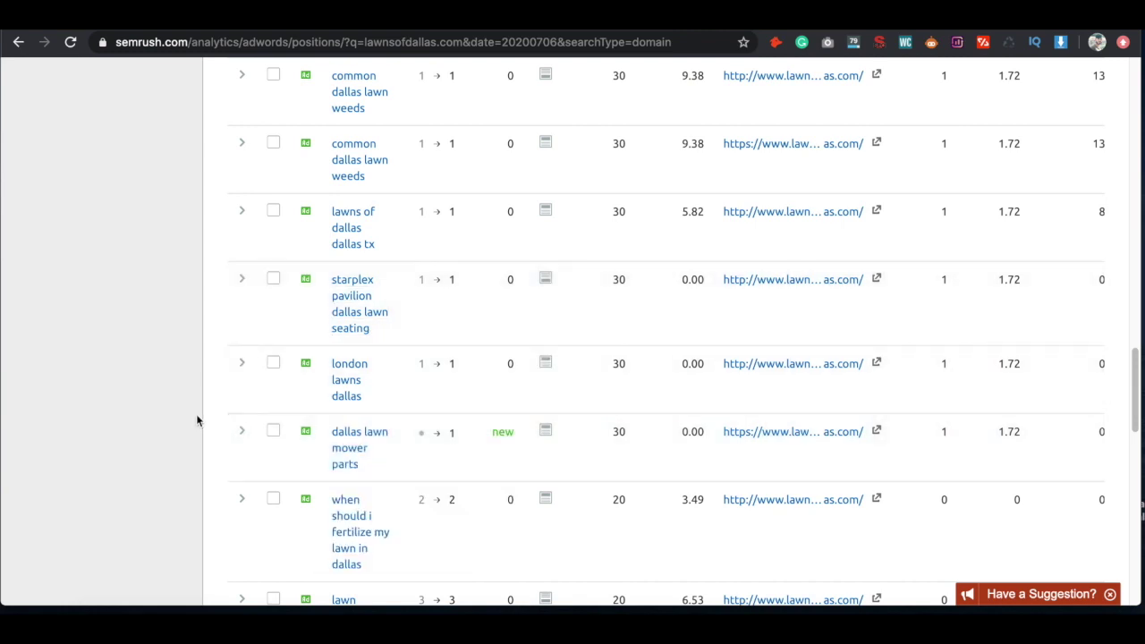
scroll(197, 417, up, 7)
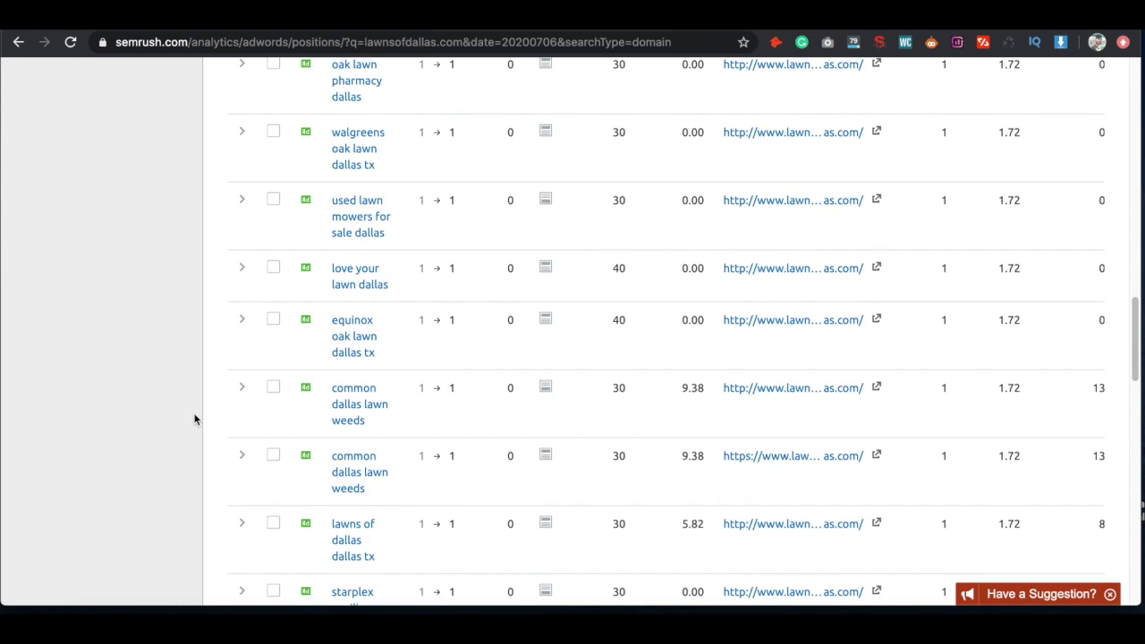
scroll(194, 419, up, 7)
scroll(193, 421, up, 4)
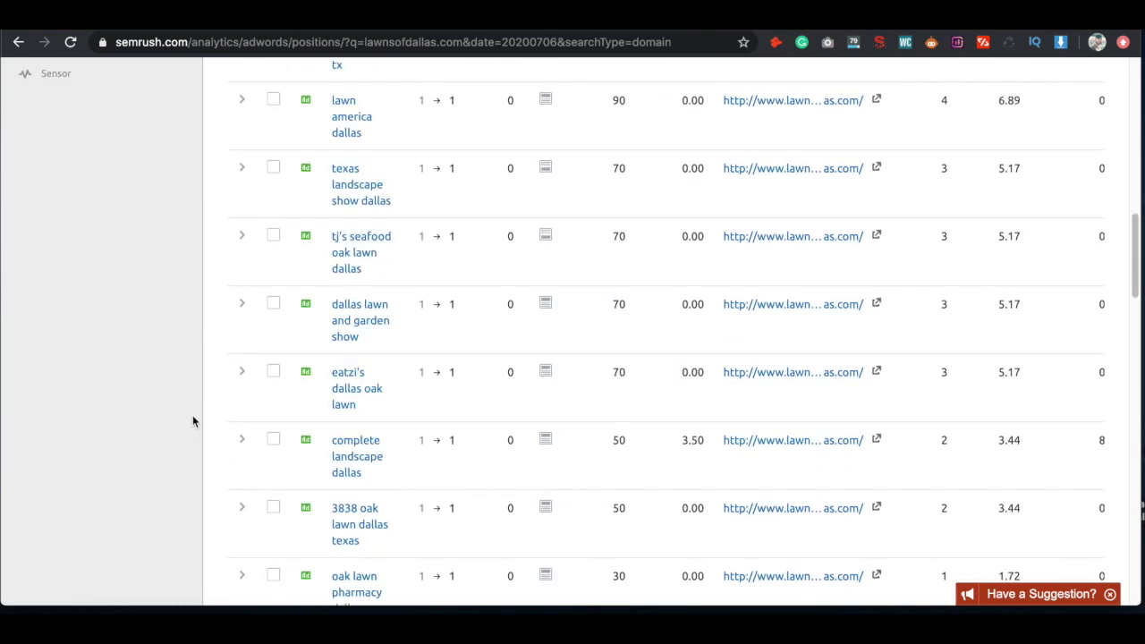
scroll(192, 420, up, 9)
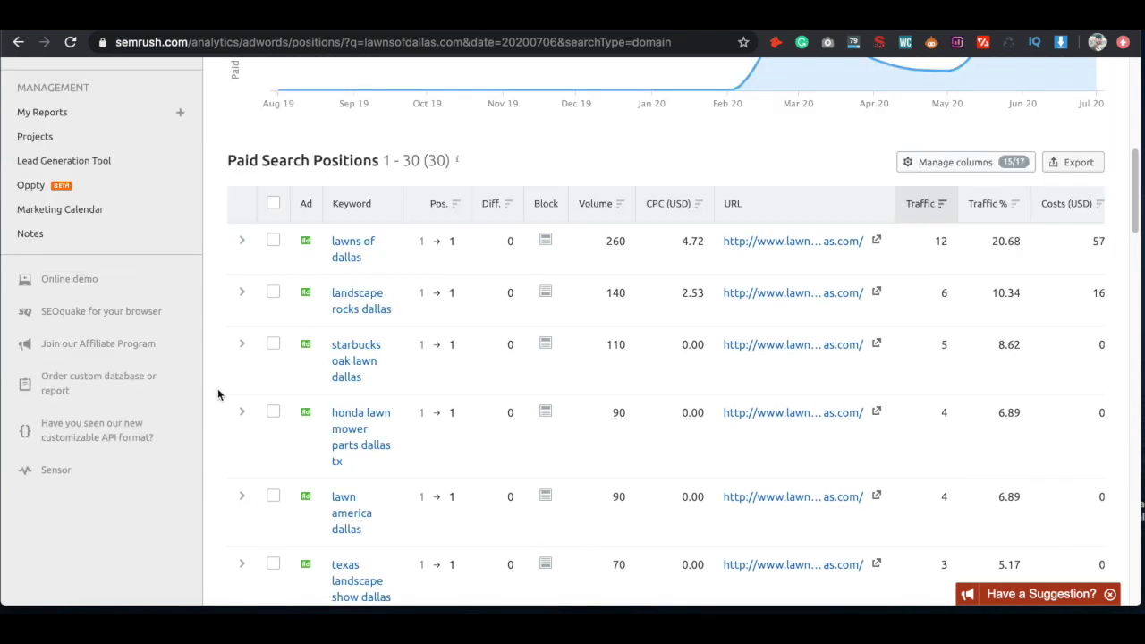
scroll(218, 395, up, 7)
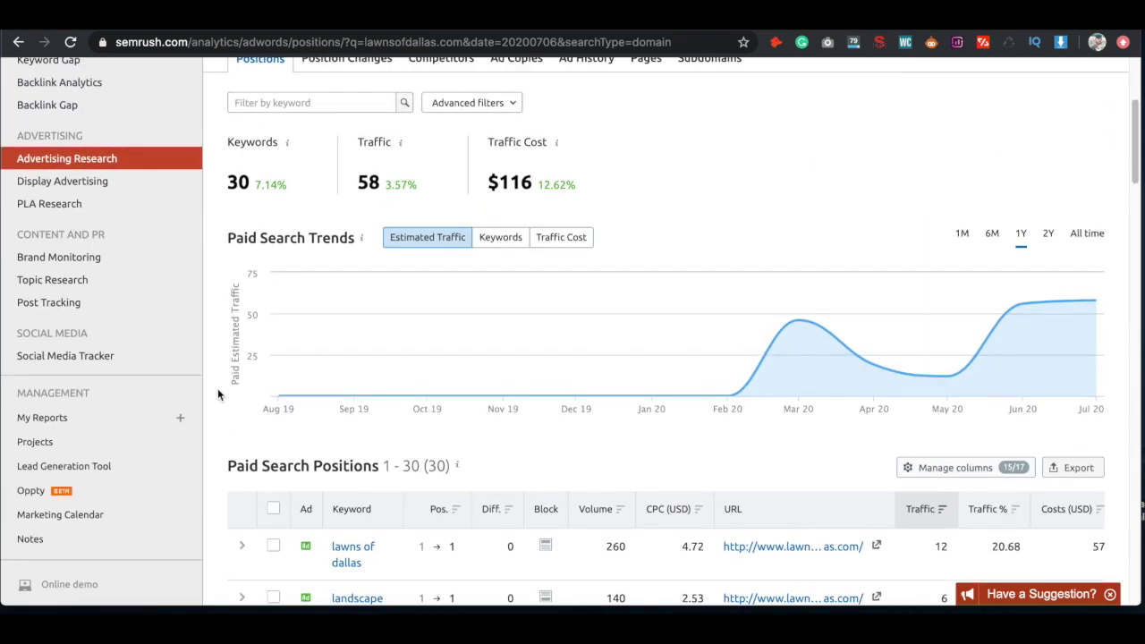
scroll(218, 389, up, 5)
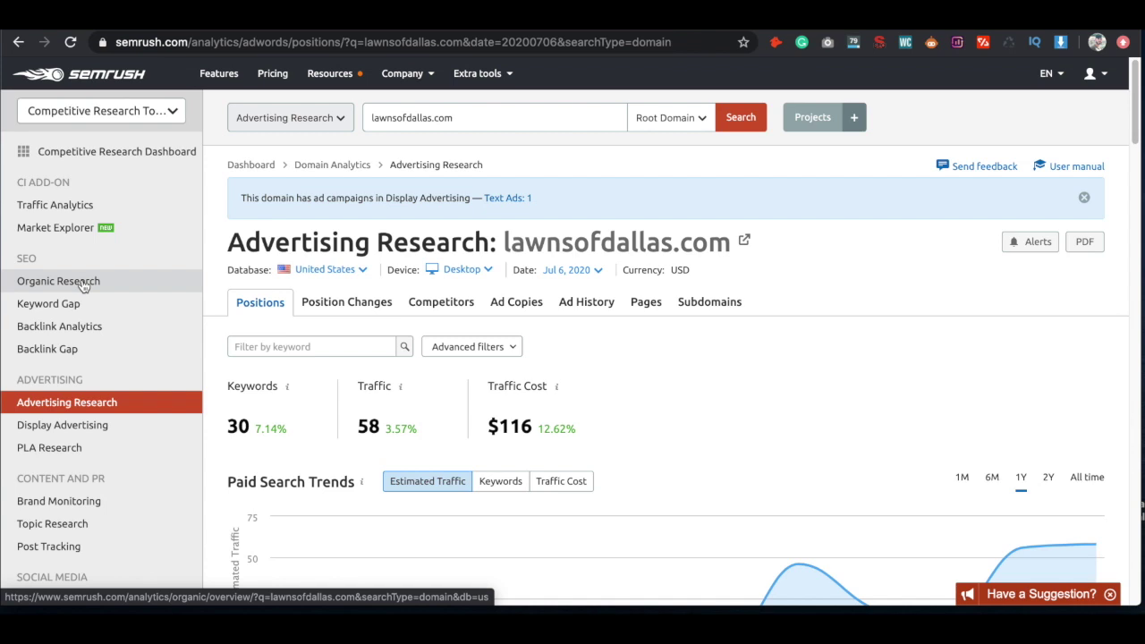
- Open the Keyword Gap tool and replace the preset own domain with cgdallaslandscaping.com
click(34, 307)
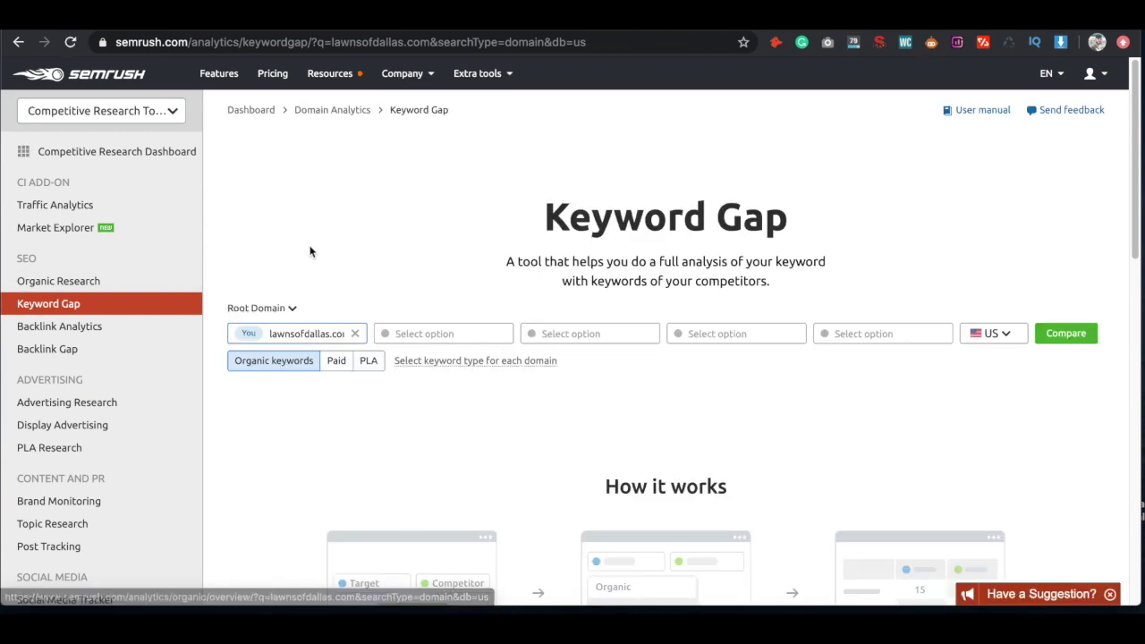
scroll(310, 248, down, 2)
click(354, 270)
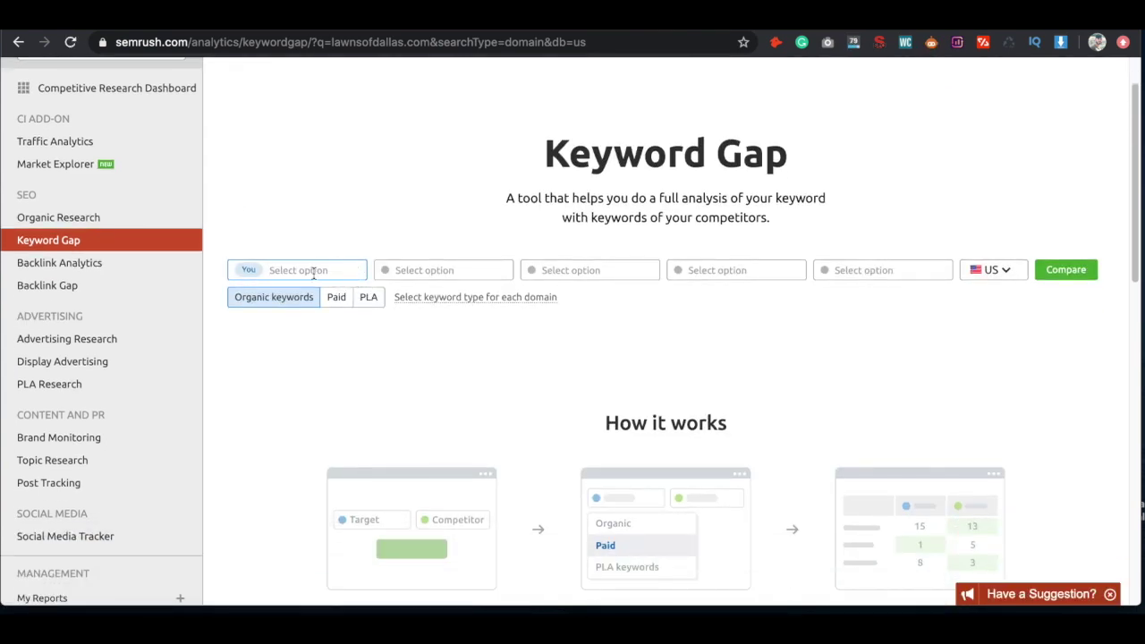
text(cgda)
text(llaslandscapin)
text(g.com)
- Copy the Lawns of Dallas link address from the Google results for "landscaping dallas" and enter it as the first Keyword Gap competitor
click(430, 271)
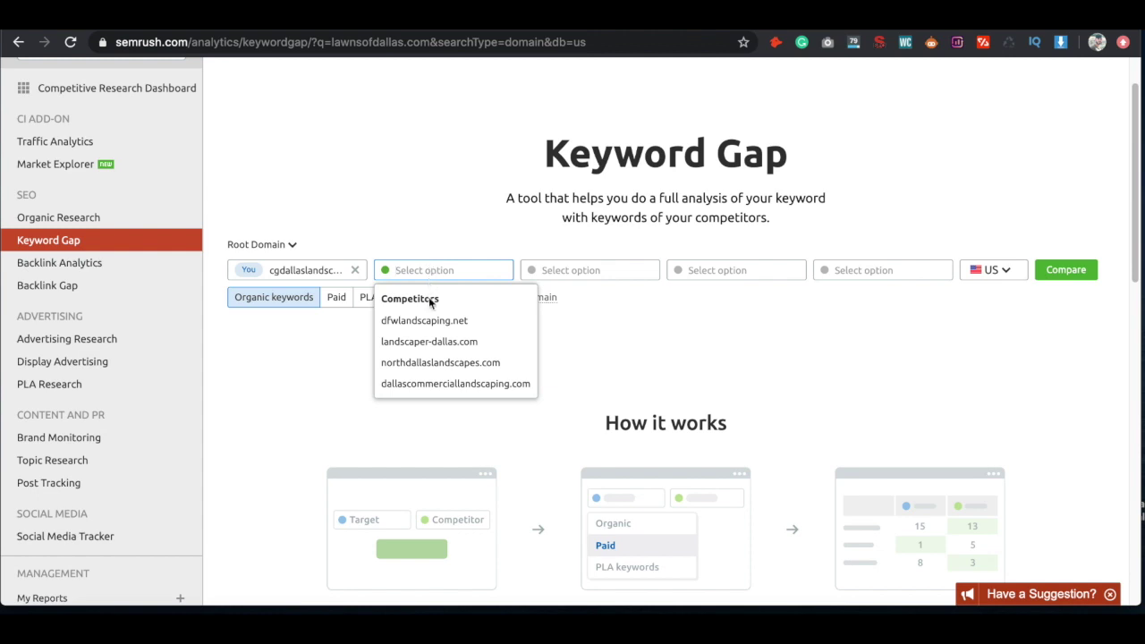
click(583, 273)
click(453, 269)
key(ctrl+Tab)
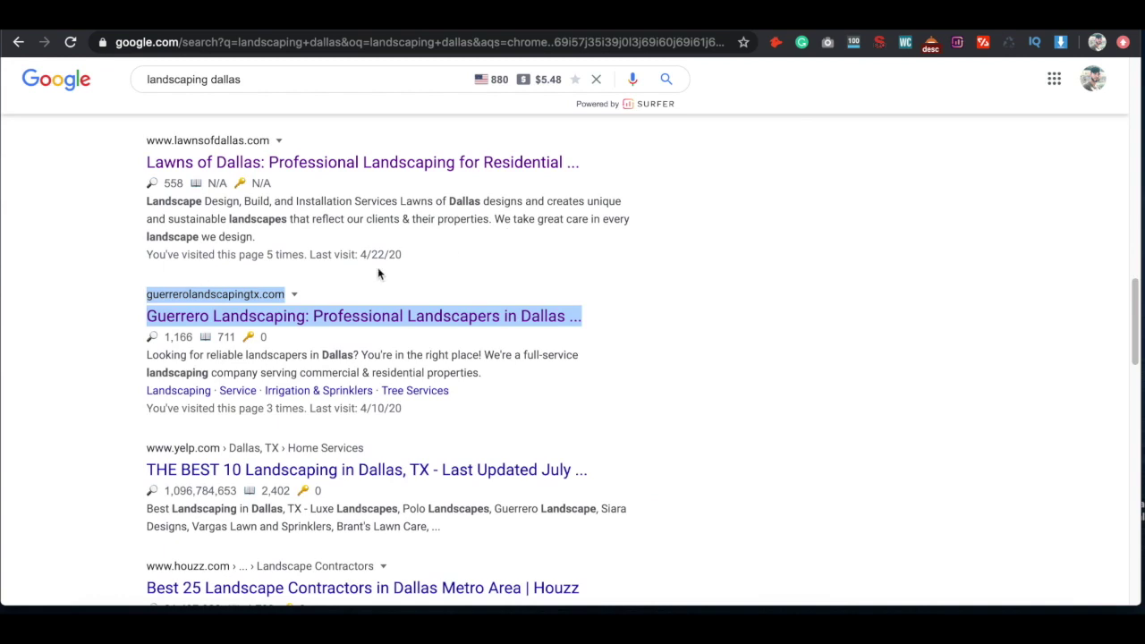
click(80, 302)
right_click(284, 164)
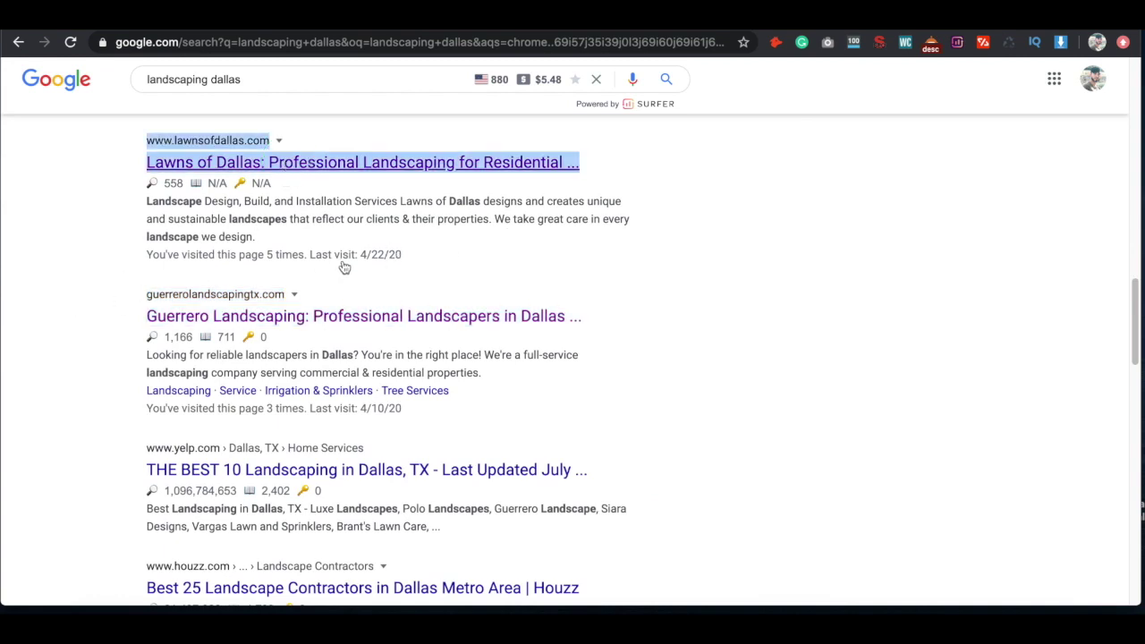
click(359, 264)
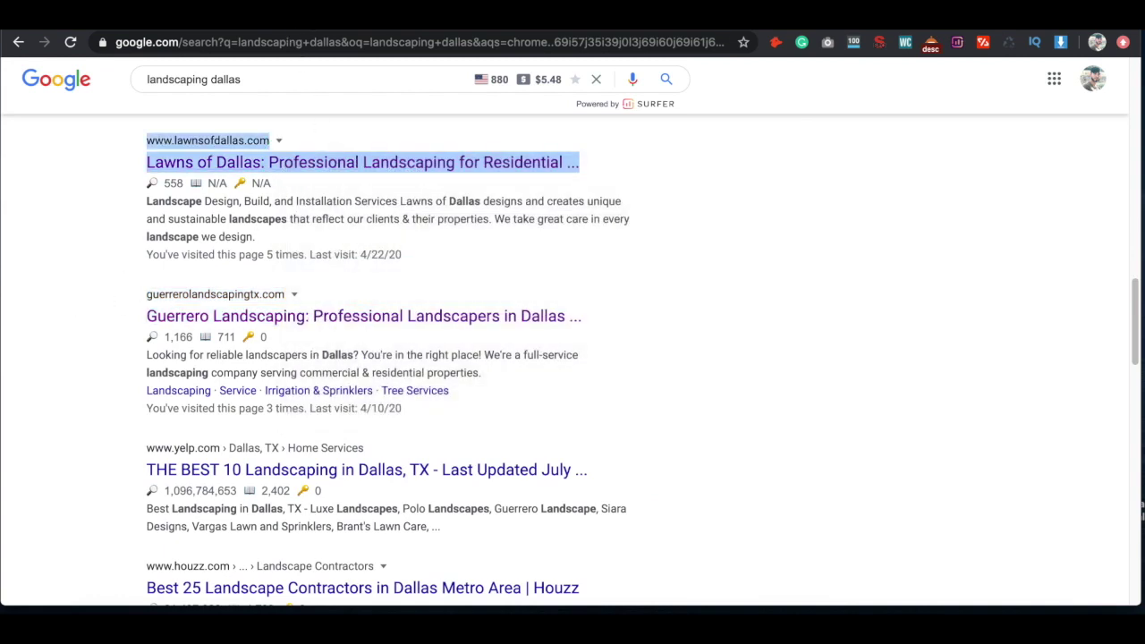
key(ctrl+shift+Tab)
key(ctrl+v)
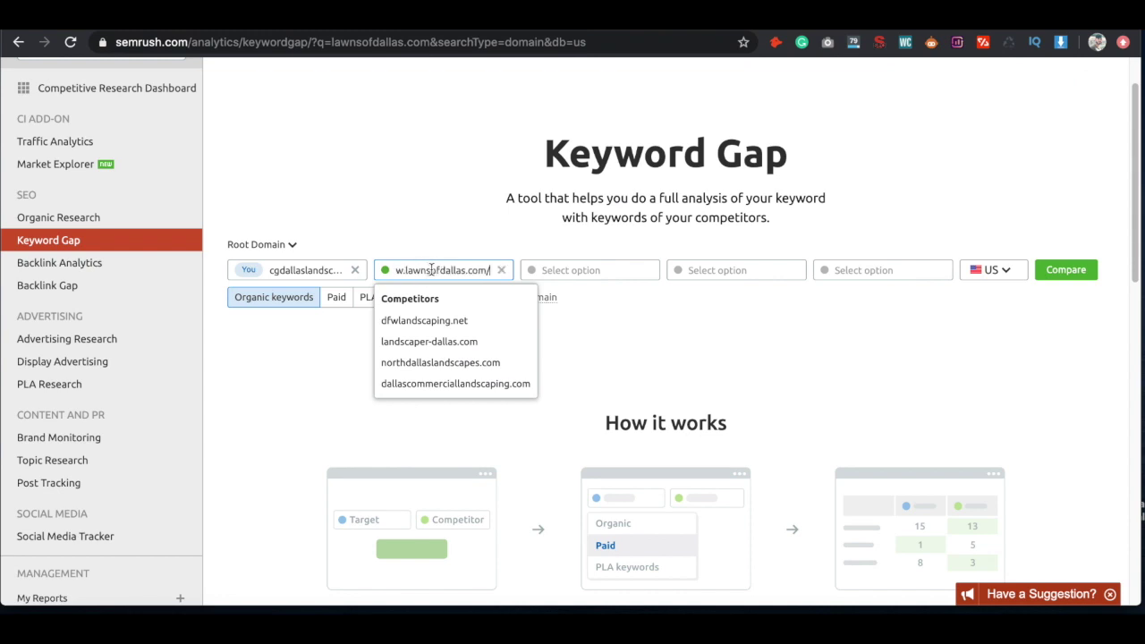
- Copy the Guerrero Landscaping link address from the Google results and enter it as the second competitor domain
click(568, 271)
key(ctrl+Tab)
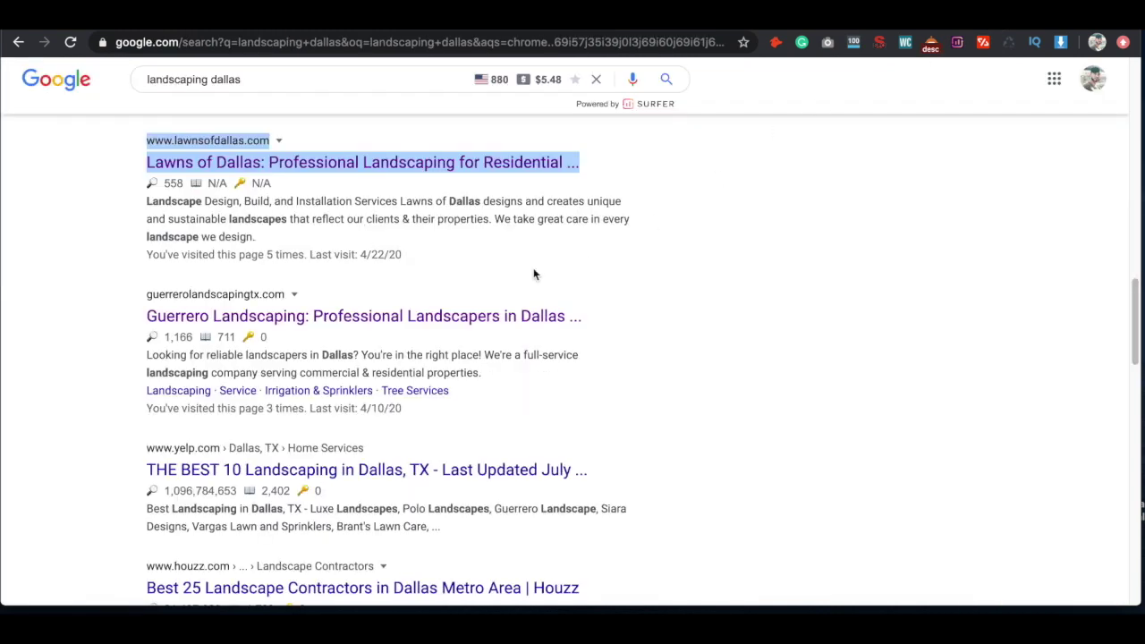
right_click(400, 315)
click(469, 421)
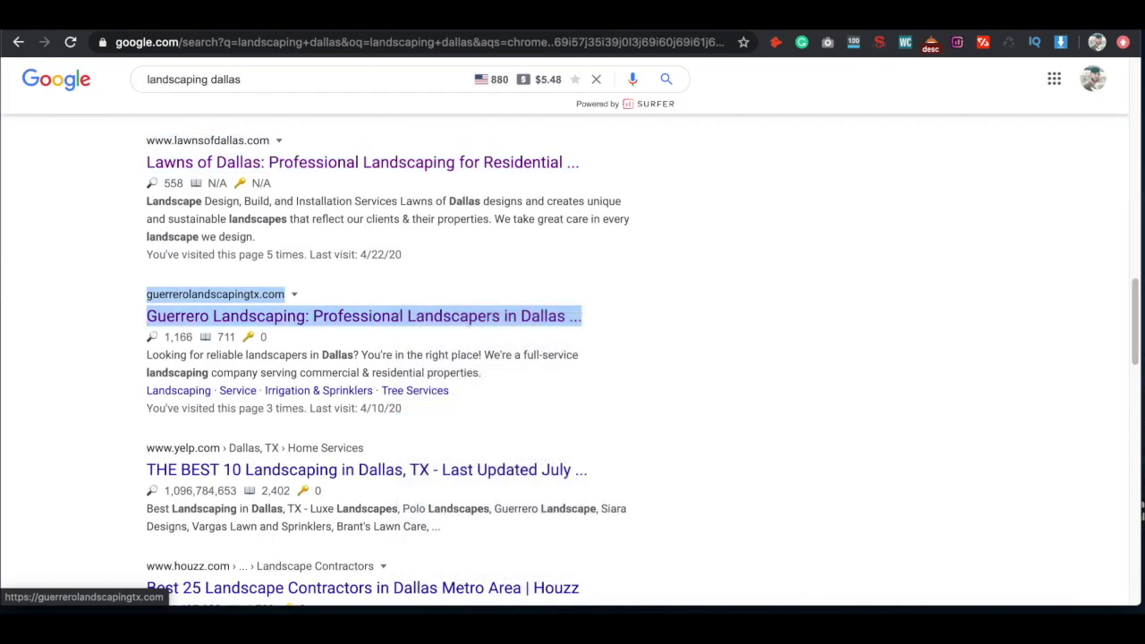
click(426, 30)
click(426, 29)
key(ctrl+v)
- Copy the Keane Landscaping link address from the Google results and enter it as the third competitor domain
key(ctrl+Tab)
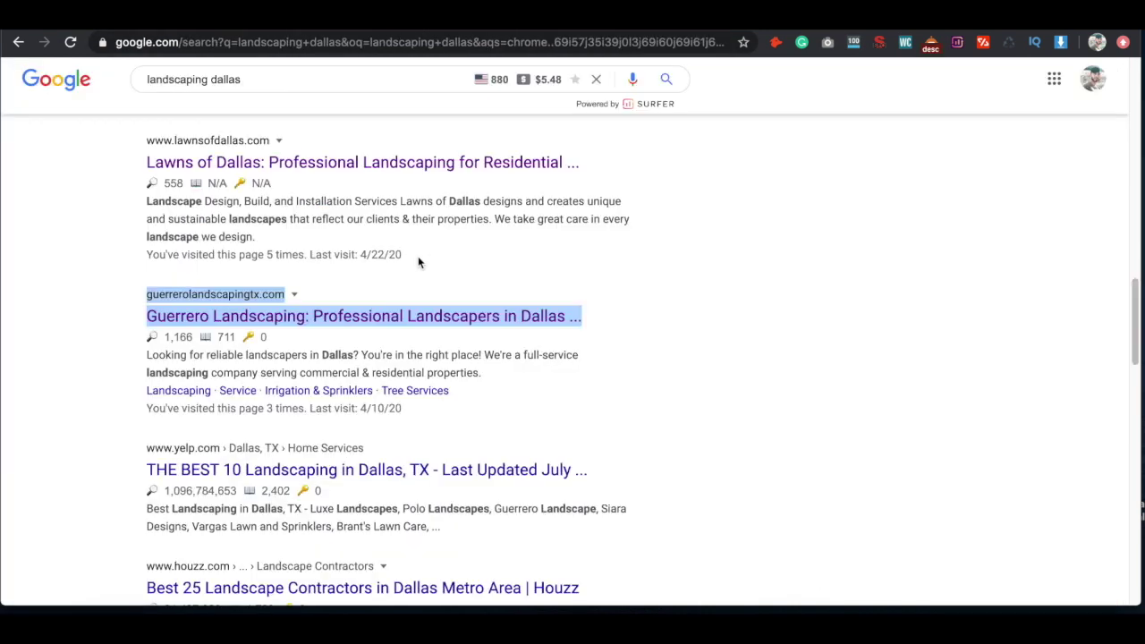
scroll(418, 256, up, 5)
click(444, 470)
click(426, 28)
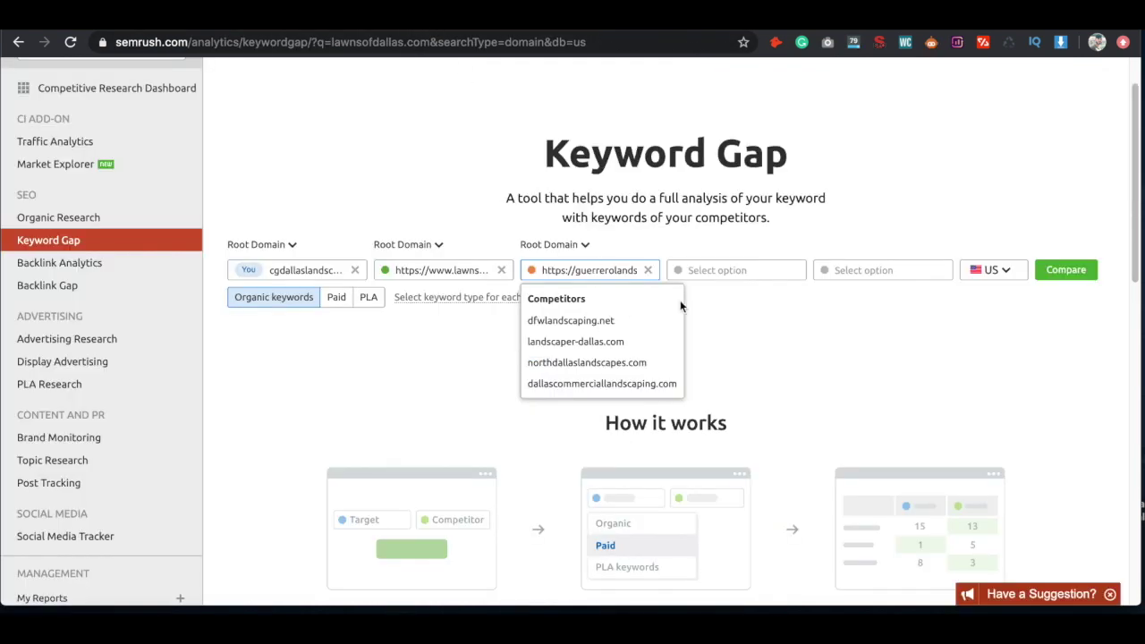
click(684, 270)
key(ctrl+v)
- Copy the Southern Botanical link address from the Google results, enter it as the fourth competitor and run the organic keyword comparison
click(999, 31)
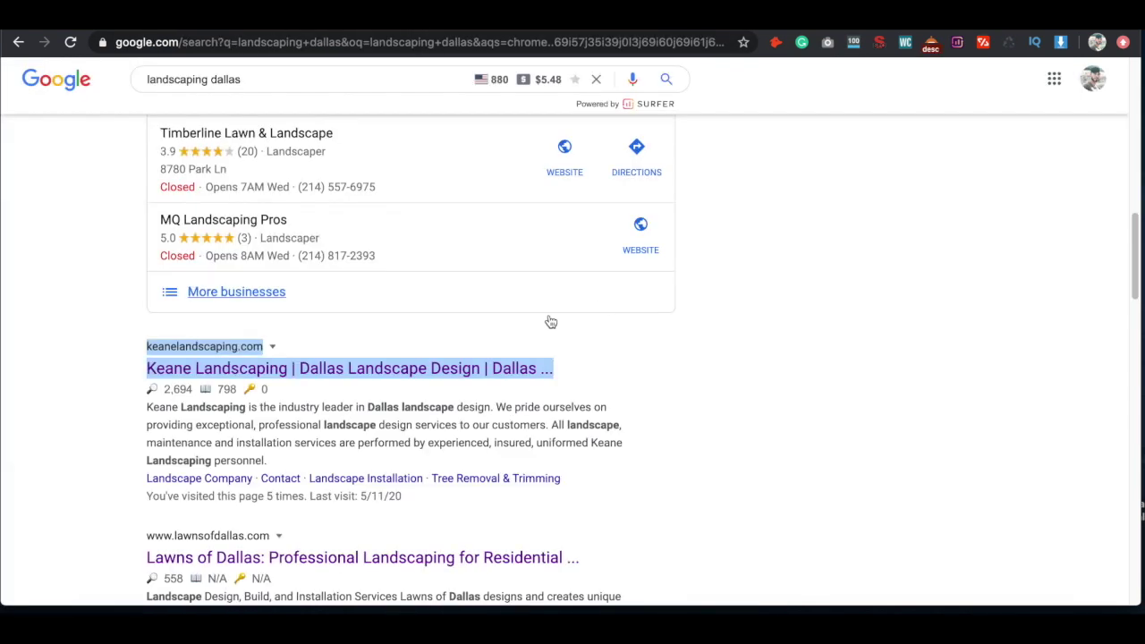
scroll(474, 324, down, 8)
scroll(352, 350, down, 2)
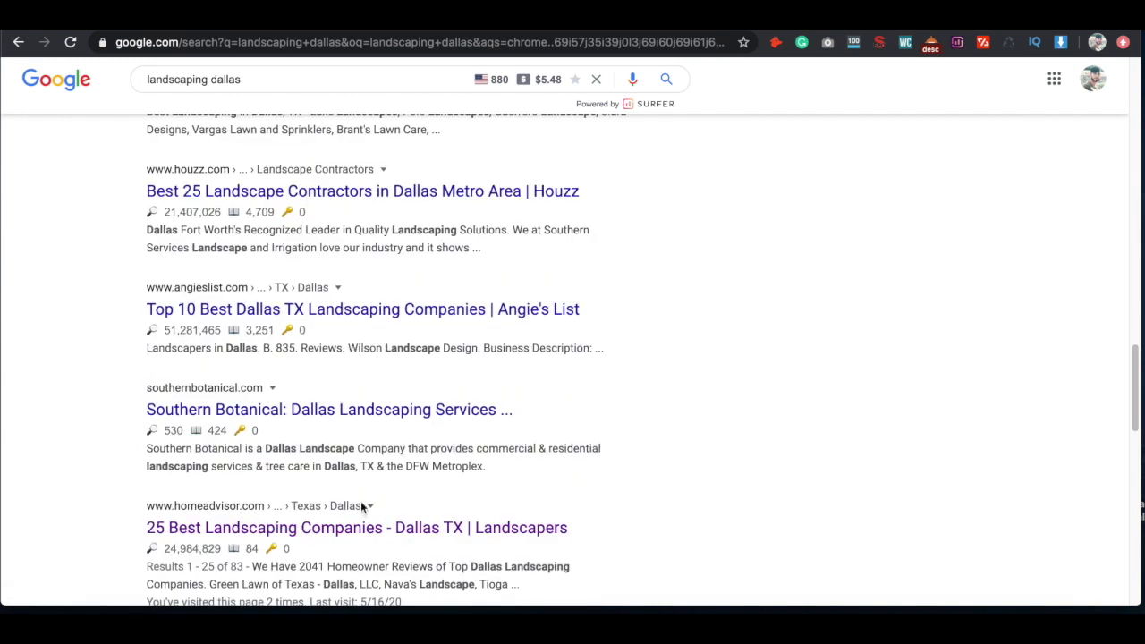
right_click(340, 411)
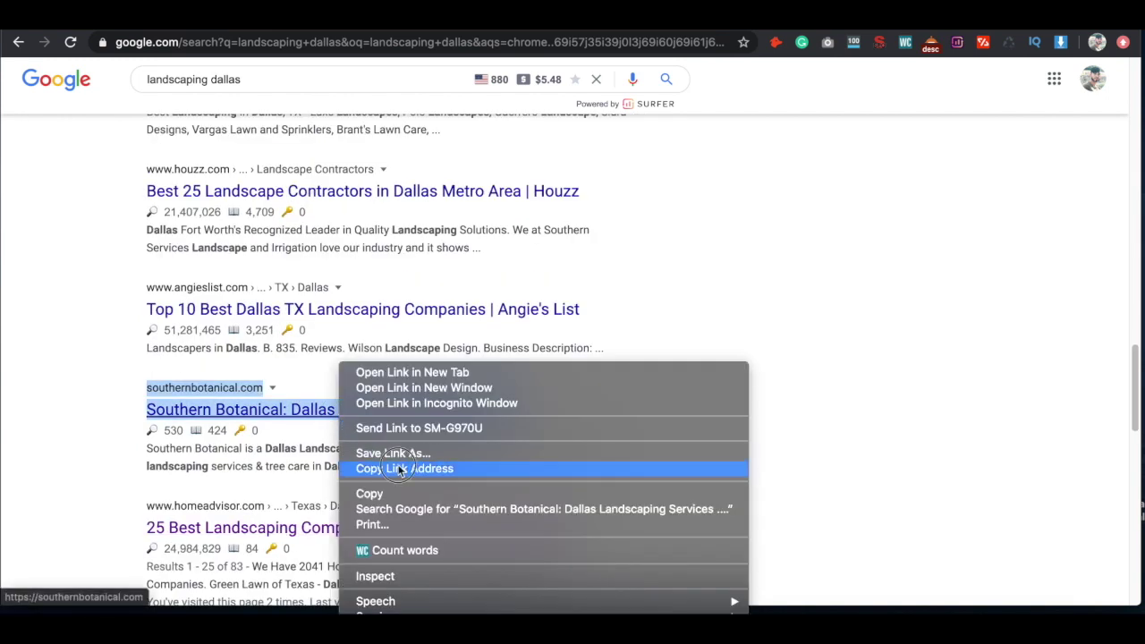
click(396, 467)
click(456, 30)
click(854, 271)
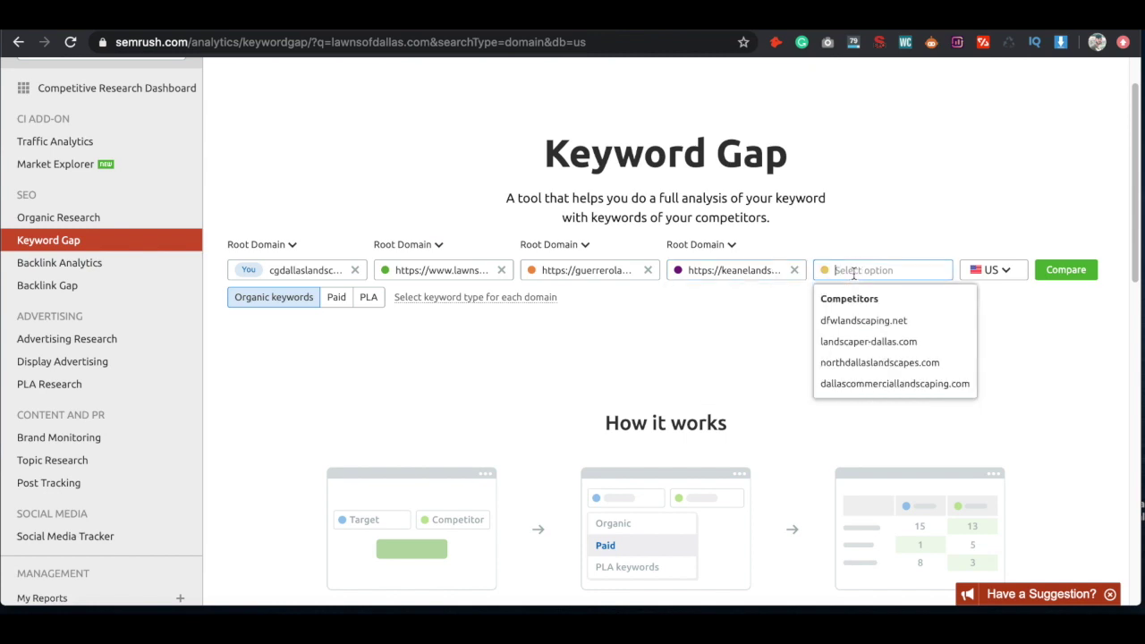
key(ctrl+v)
click(1054, 275)
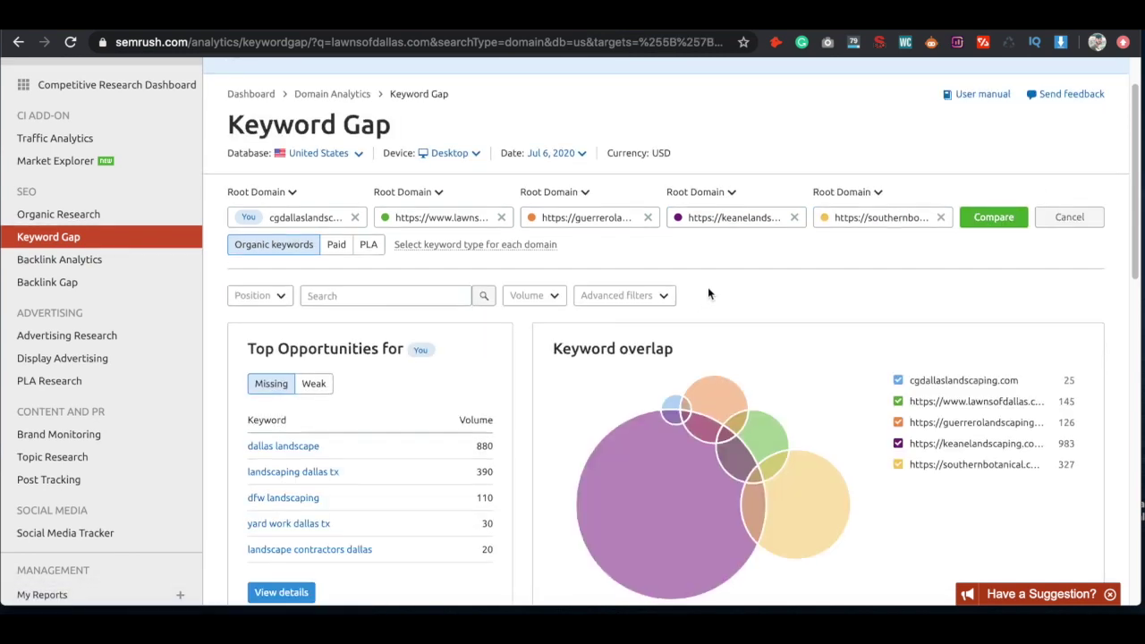
- Examine the missing-keyword Top Opportunities, the Keyword overlap diagram and the table of keywords shared by the compared domains
scroll(707, 291, down, 3)
drag(251, 242, 391, 242)
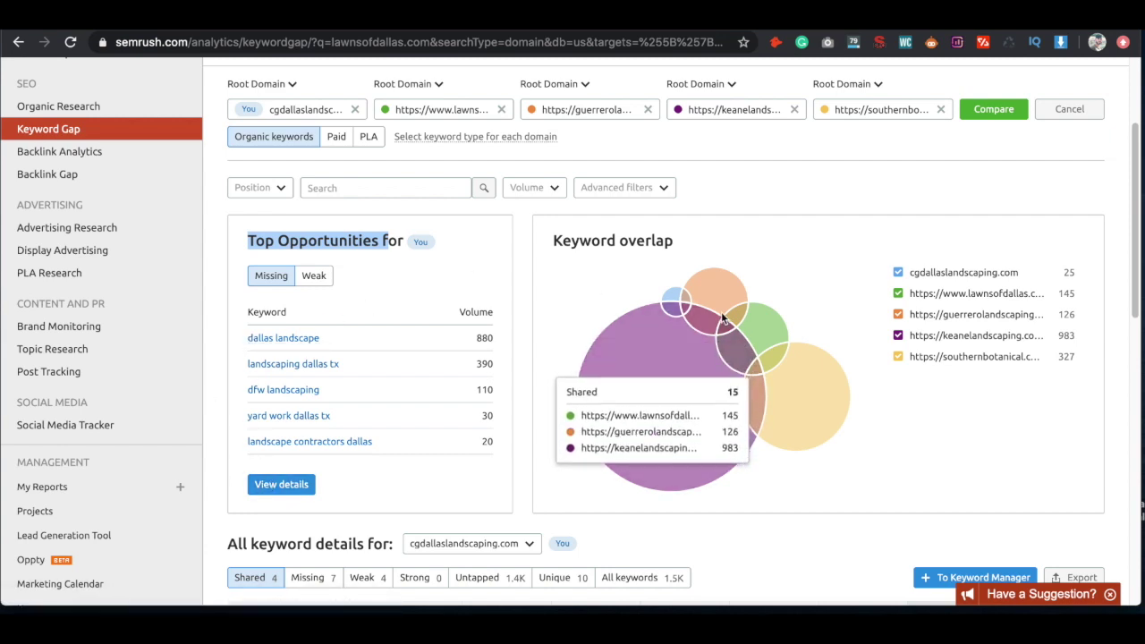
mouse_move(703, 310)
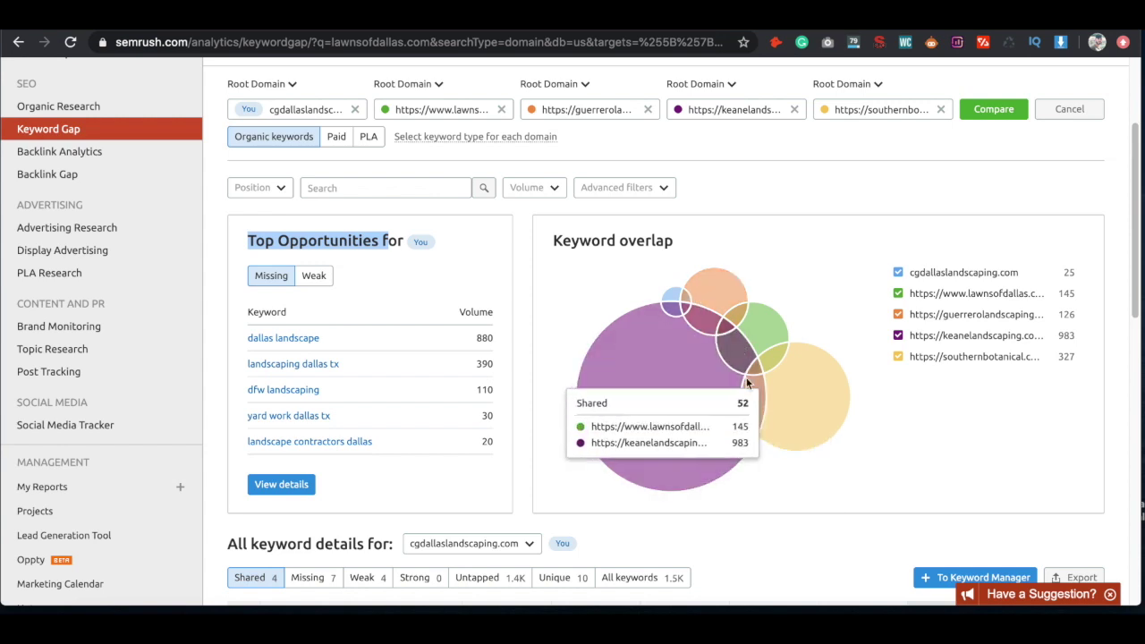
mouse_move(753, 319)
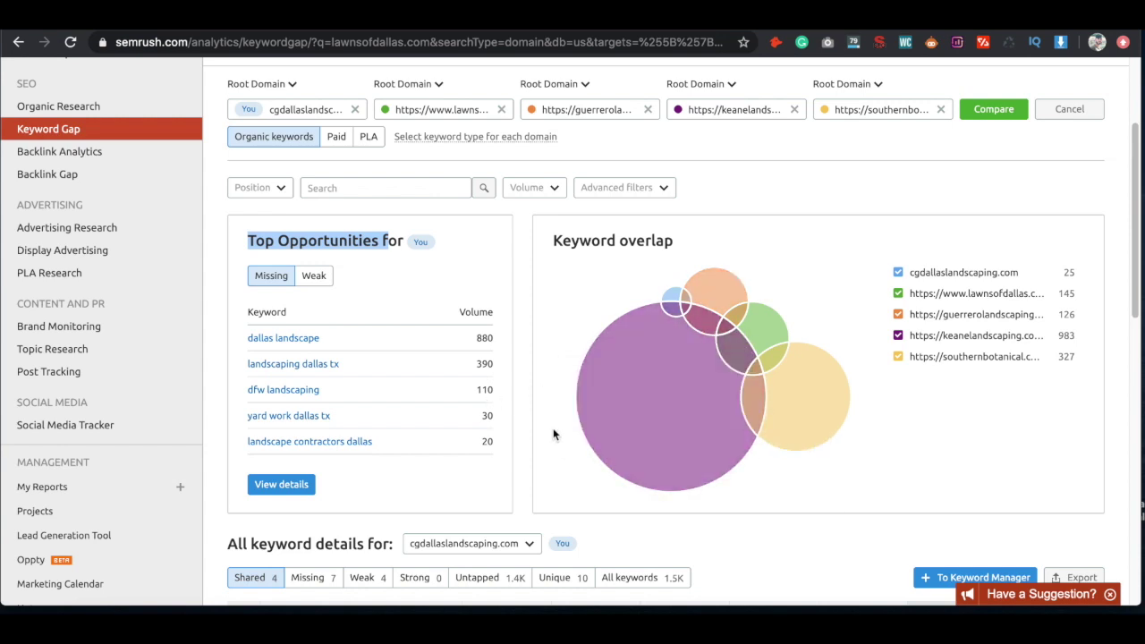
scroll(539, 436, down, 3)
scroll(541, 444, down, 3)
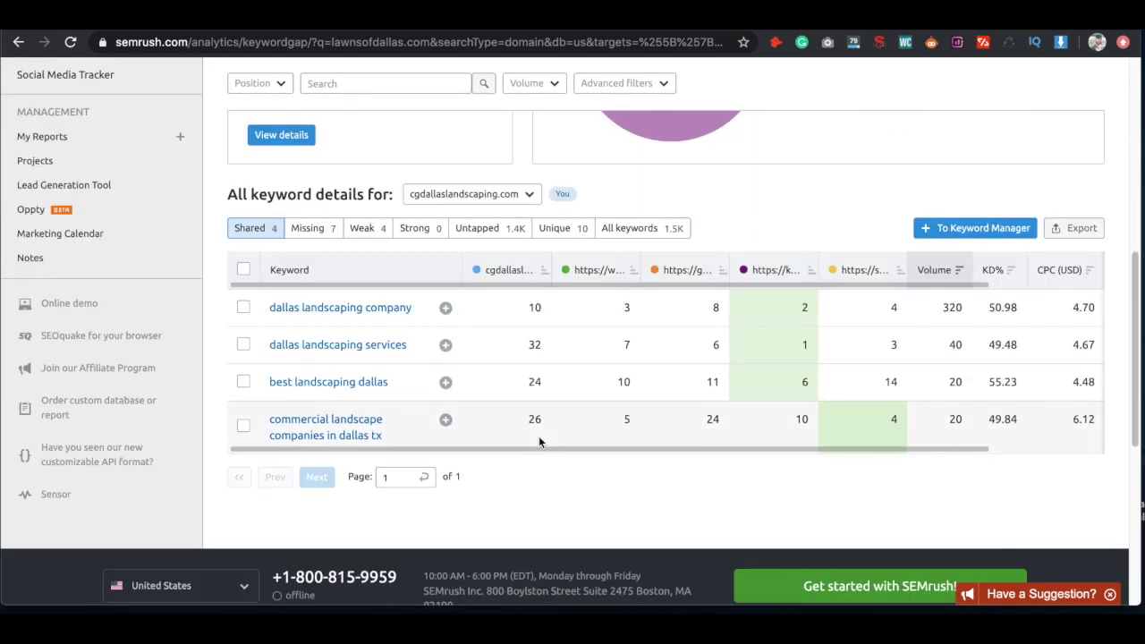
mouse_move(537, 437)
- List all keywords of the compared domains and examine which competitors rank for relevant landscaping terms
click(641, 249)
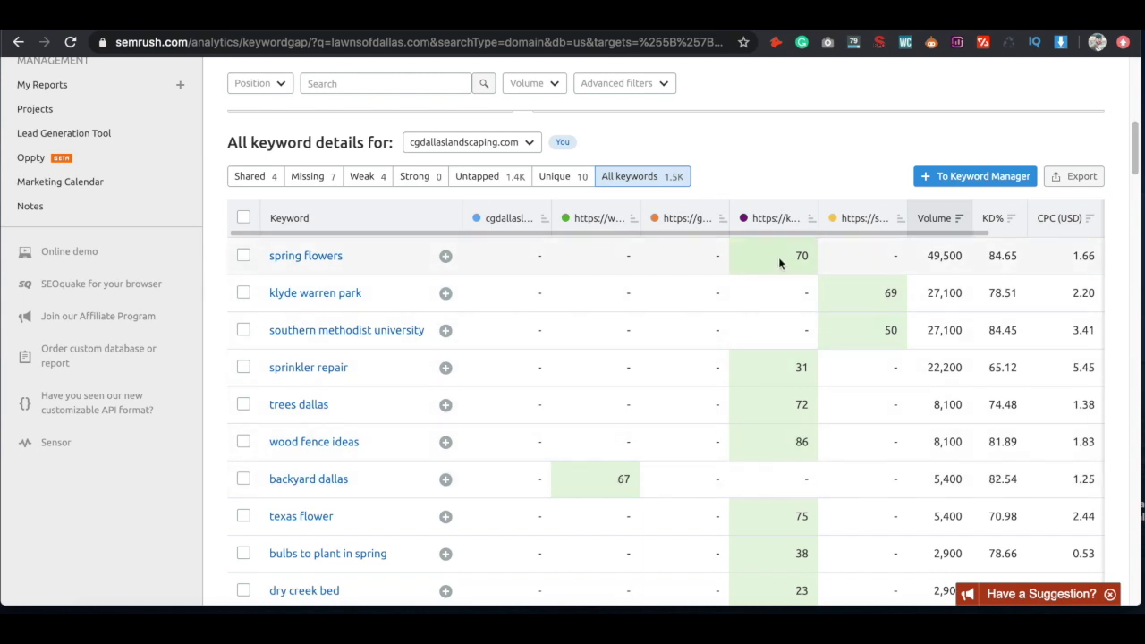
scroll(744, 408, down, 3)
scroll(743, 413, down, 4)
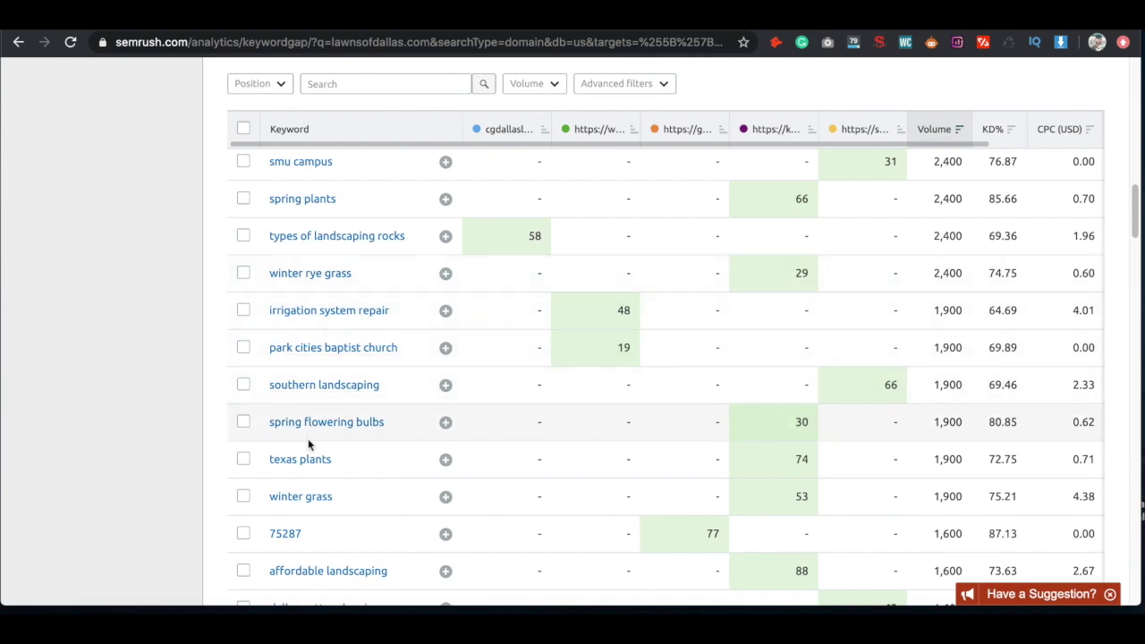
scroll(308, 443, down, 1)
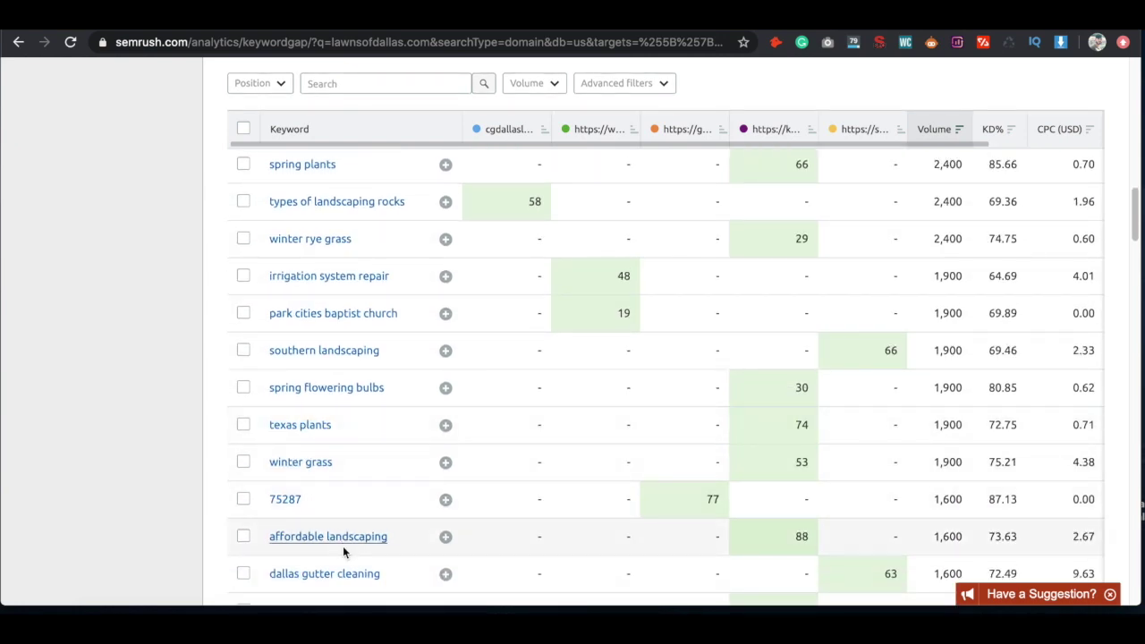
scroll(345, 542, down, 3)
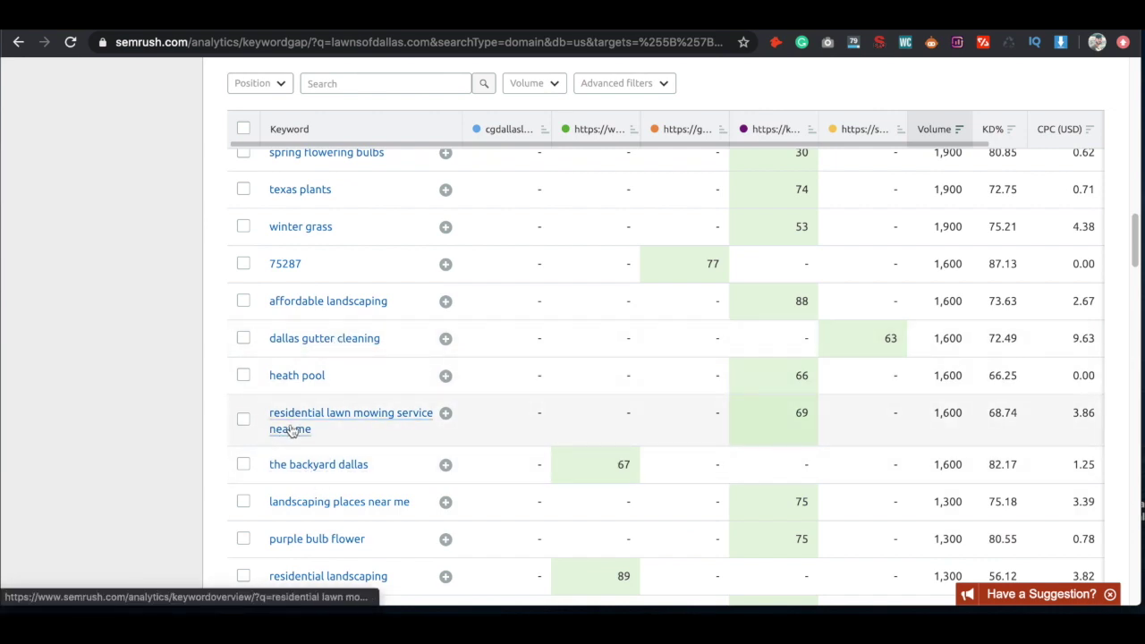
scroll(638, 394, up, 1)
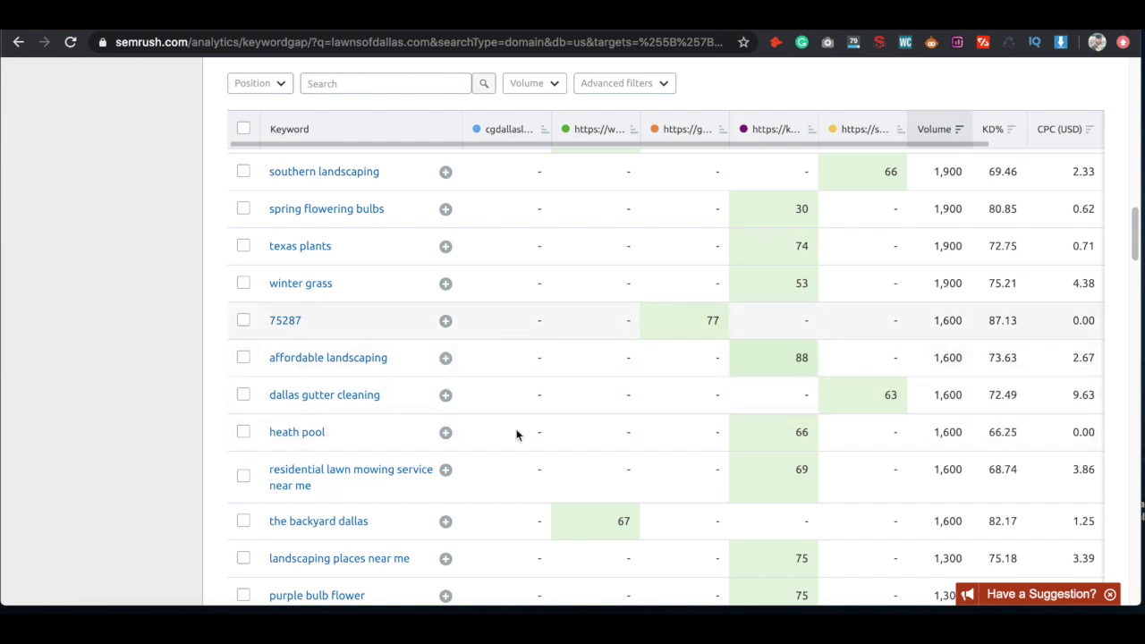
scroll(738, 485, down, 1)
mouse_move(738, 483)
scroll(739, 483, down, 6)
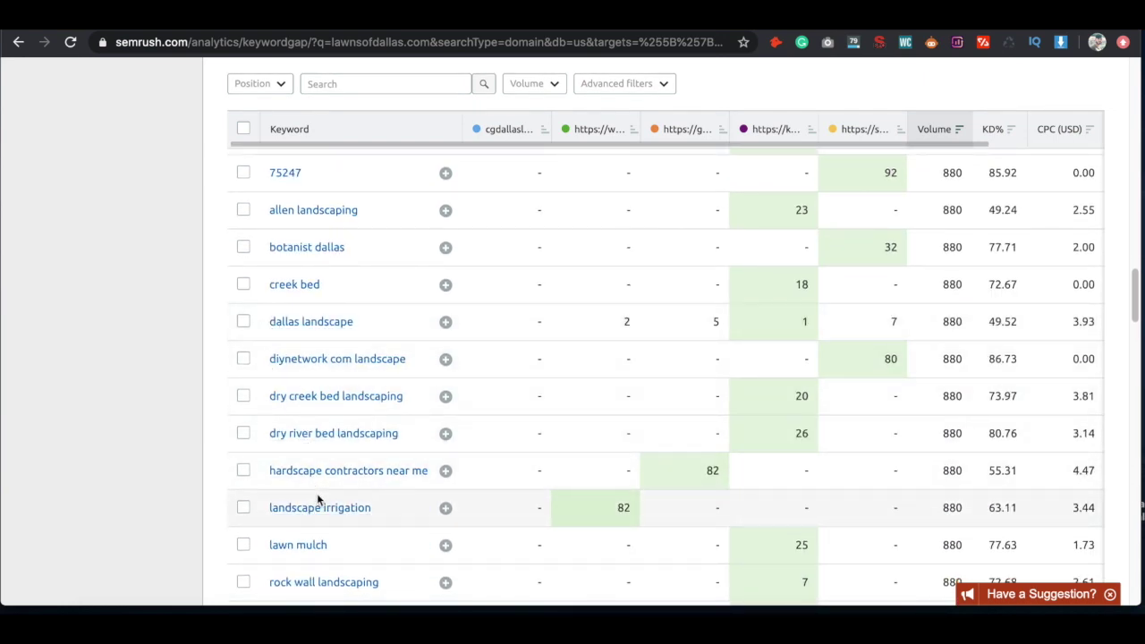
scroll(316, 493, down, 1)
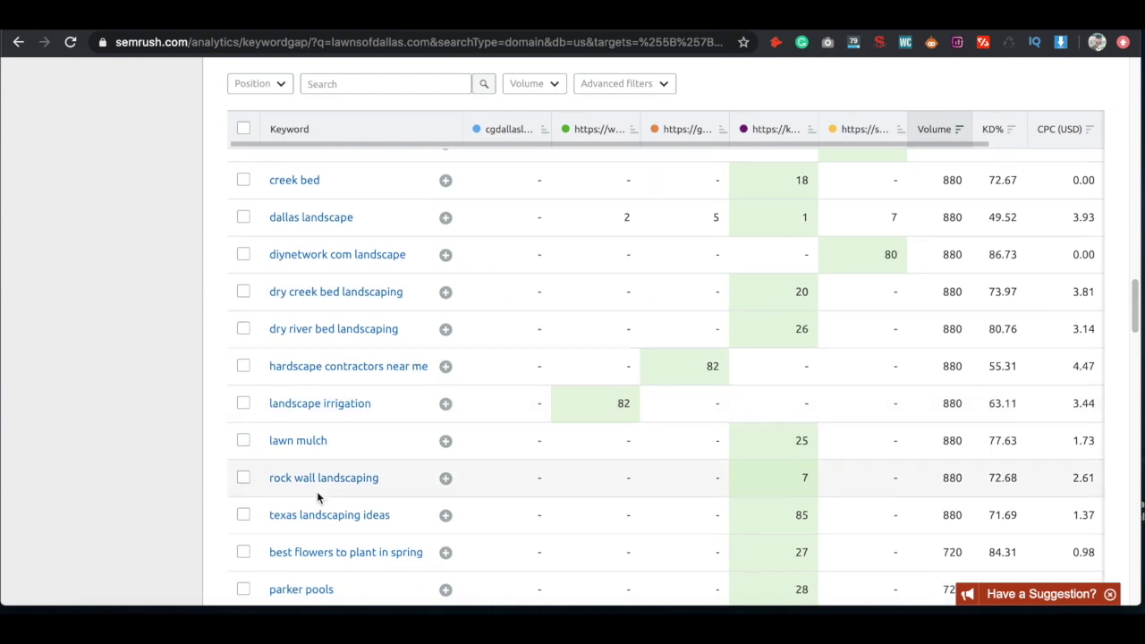
scroll(316, 492, down, 2)
scroll(317, 498, up, 6)
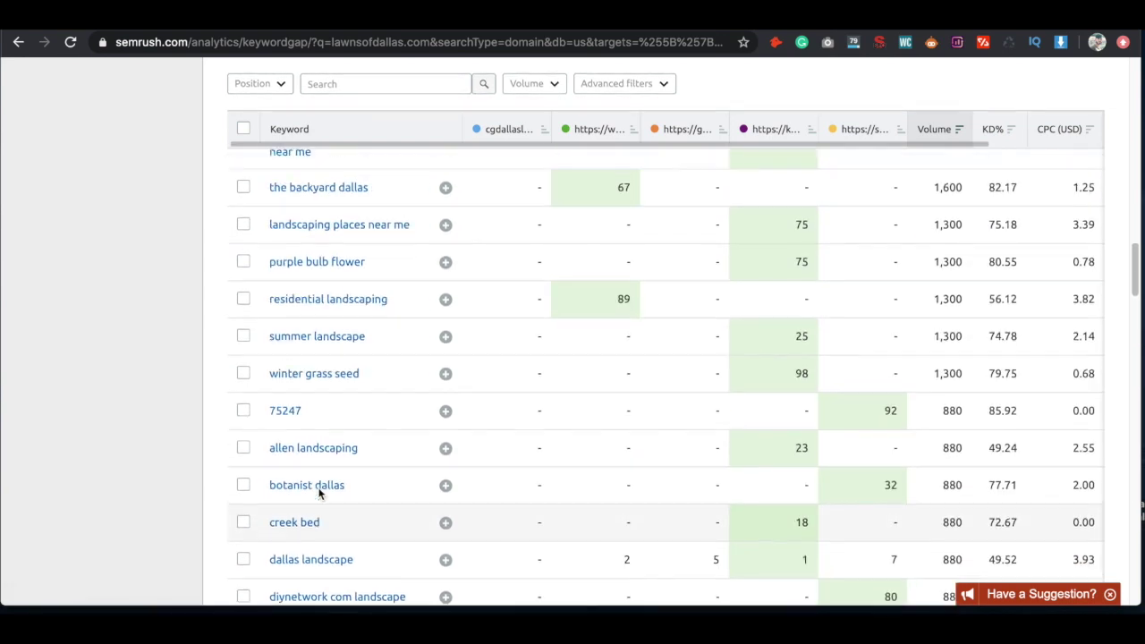
- Examine the search volume and keyword difficulty (KD%) of the listed keywords to judge which are worth targeting
scroll(956, 474, down, 2)
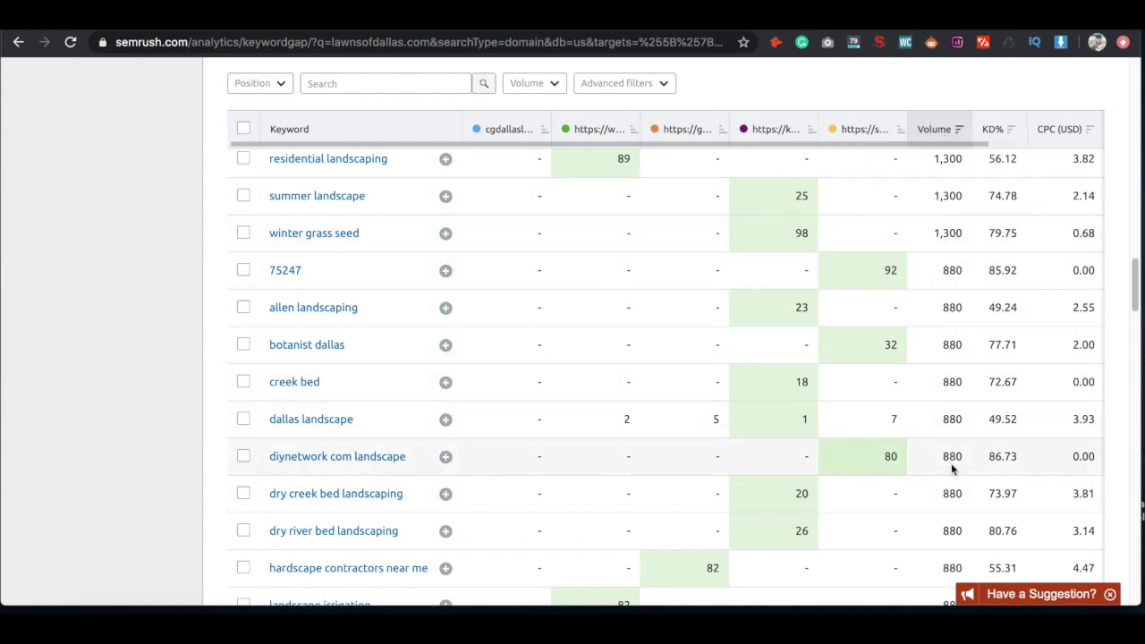
scroll(951, 463, down, 2)
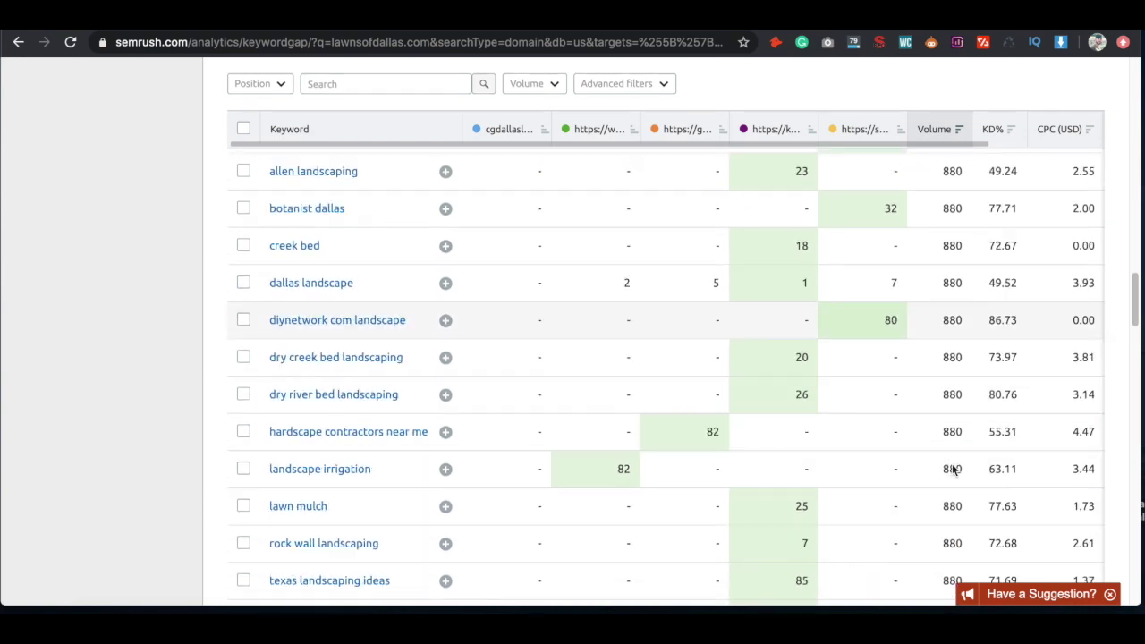
scroll(952, 463, down, 1)
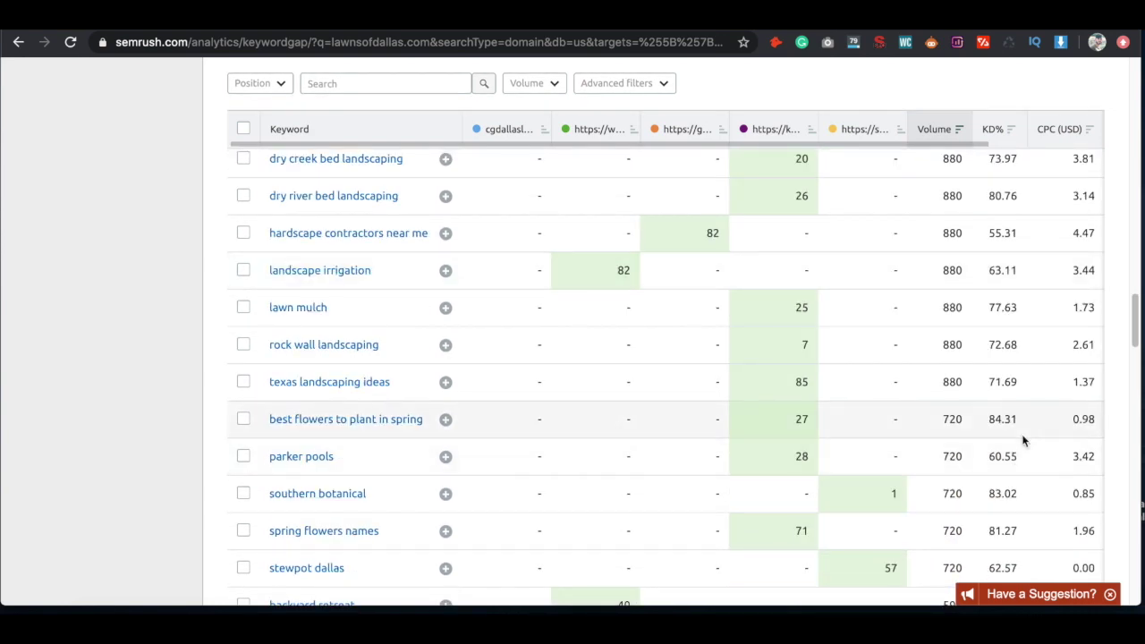
scroll(1003, 417, down, 1)
scroll(1003, 418, down, 2)
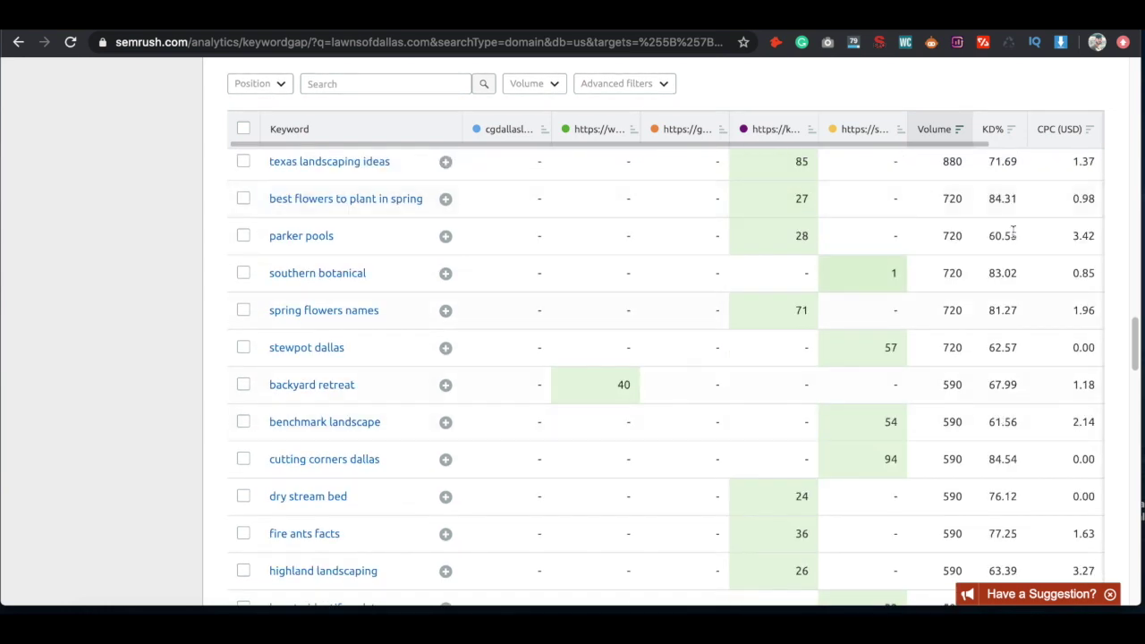
mouse_move(992, 134)
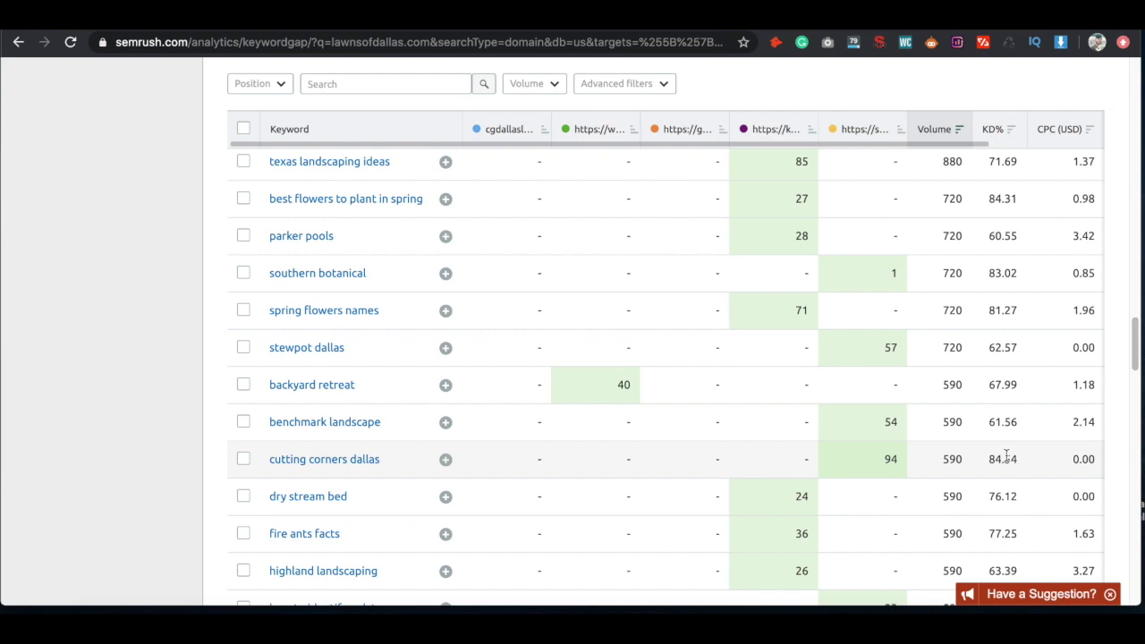
scroll(1006, 456, down, 3)
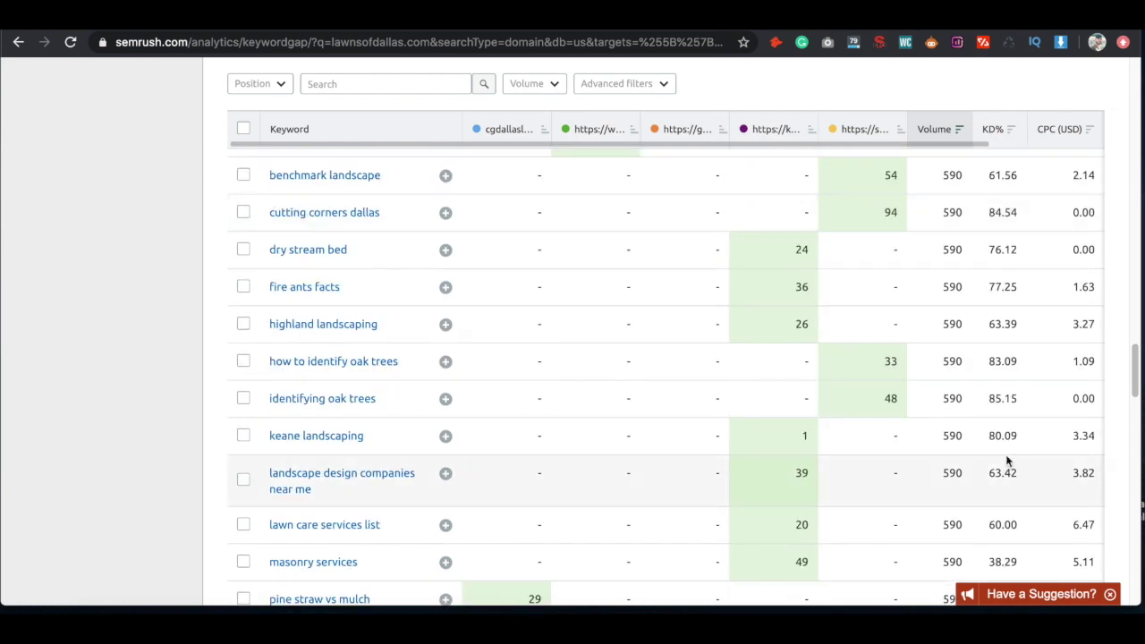
scroll(1006, 459, down, 2)
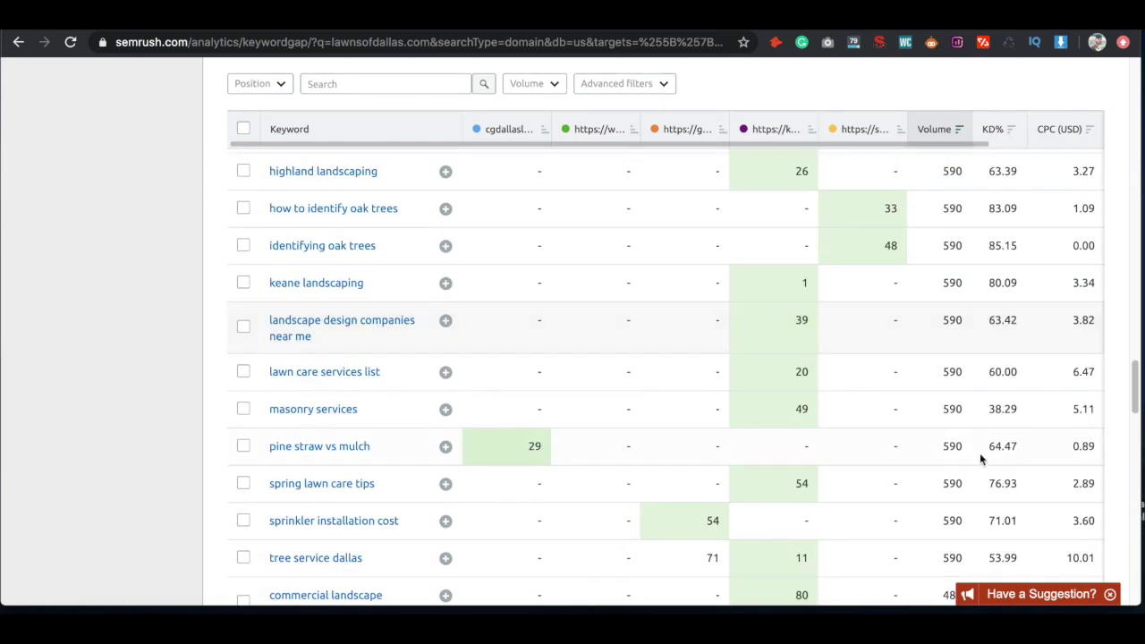
scroll(950, 279, up, 7)
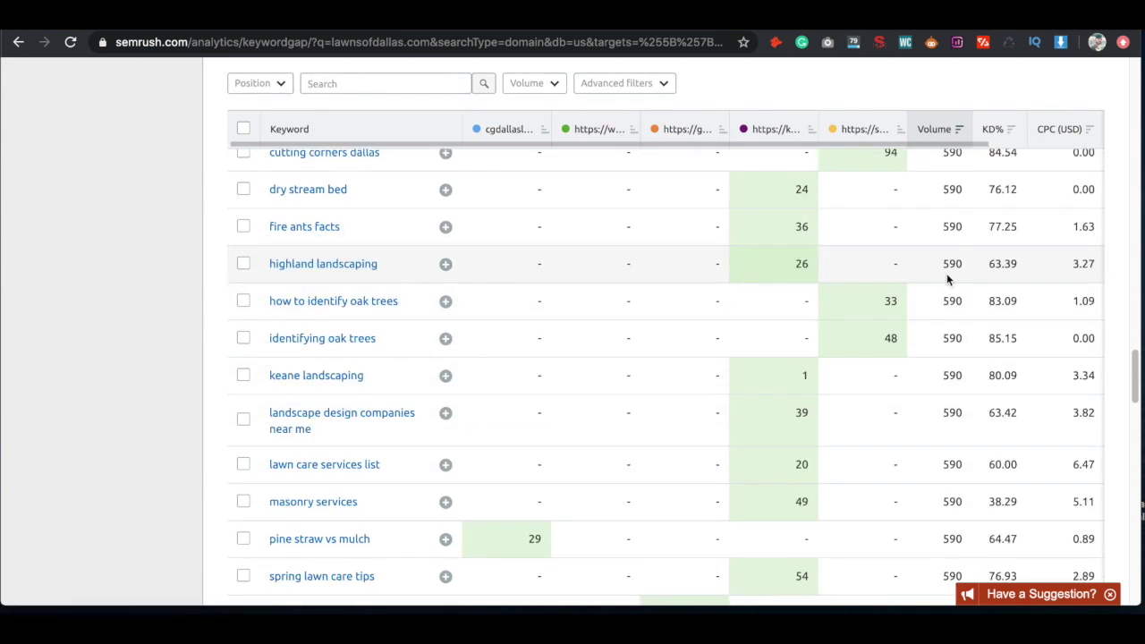
scroll(950, 279, up, 9)
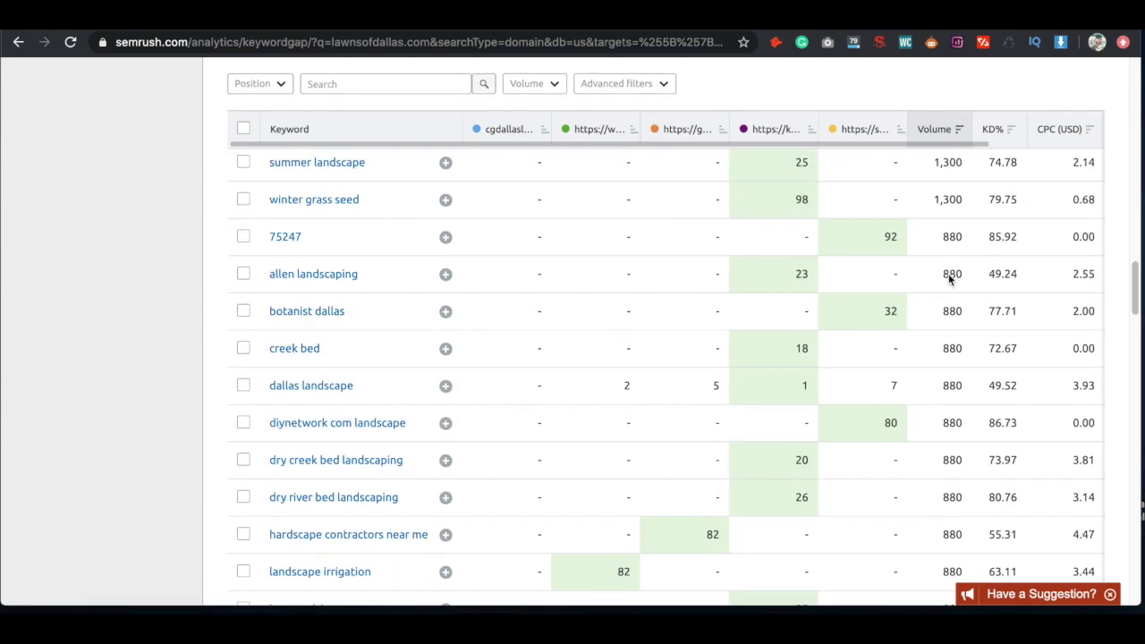
- Open the full details of the missing keywords from the Top Opportunities for cgdallaslandscaping.com
scroll(949, 279, up, 8)
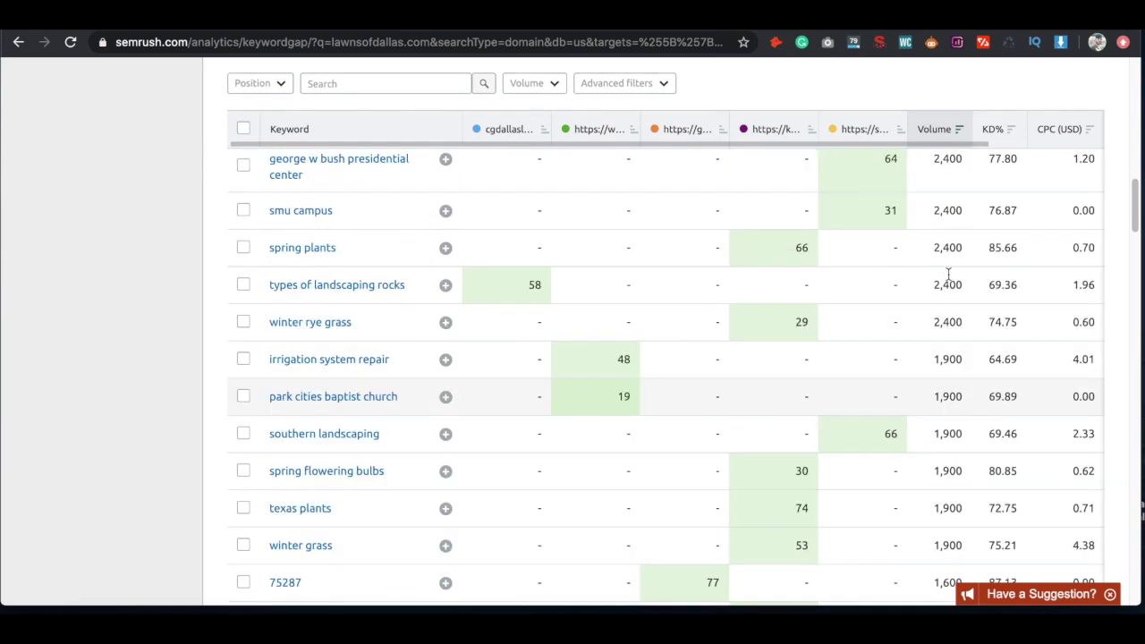
scroll(950, 279, up, 5)
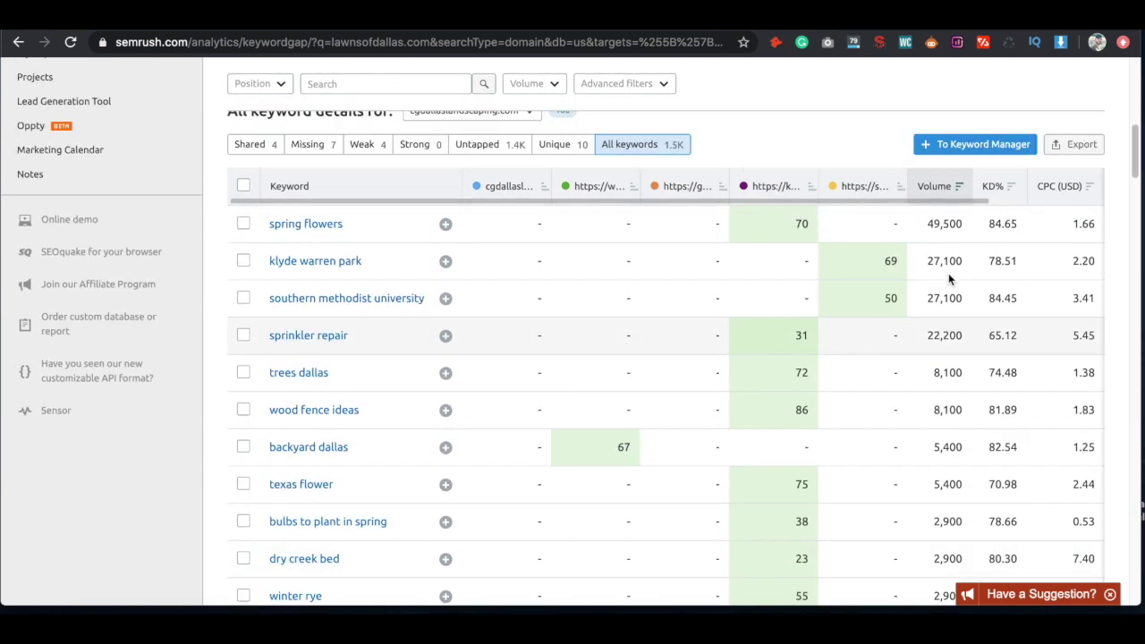
scroll(948, 272, up, 1)
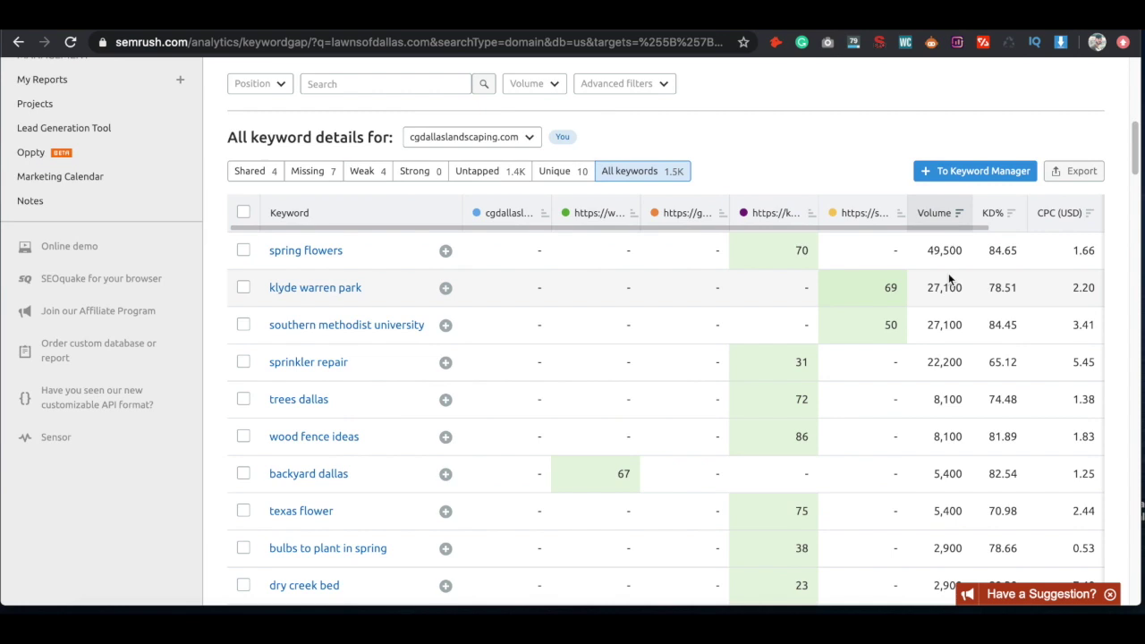
scroll(947, 272, up, 4)
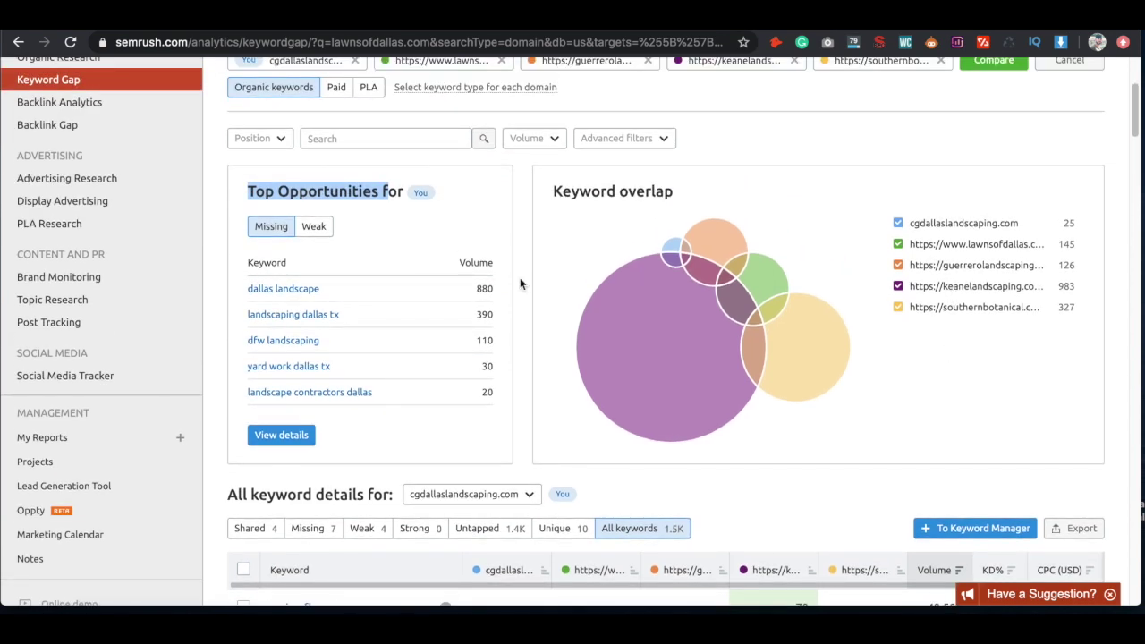
click(219, 417)
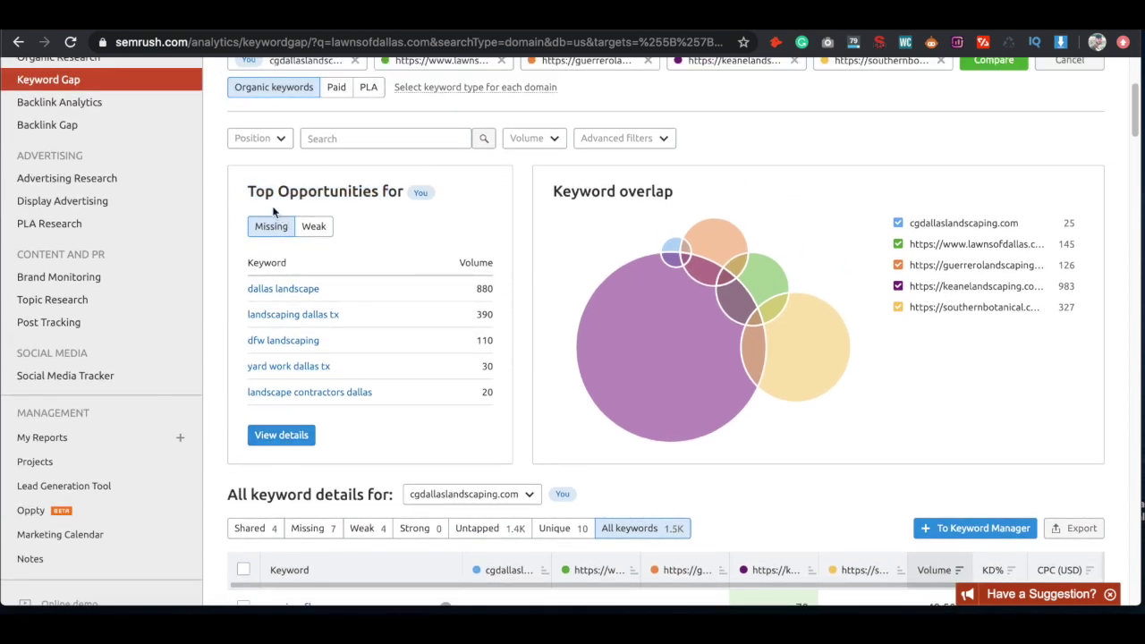
click(283, 437)
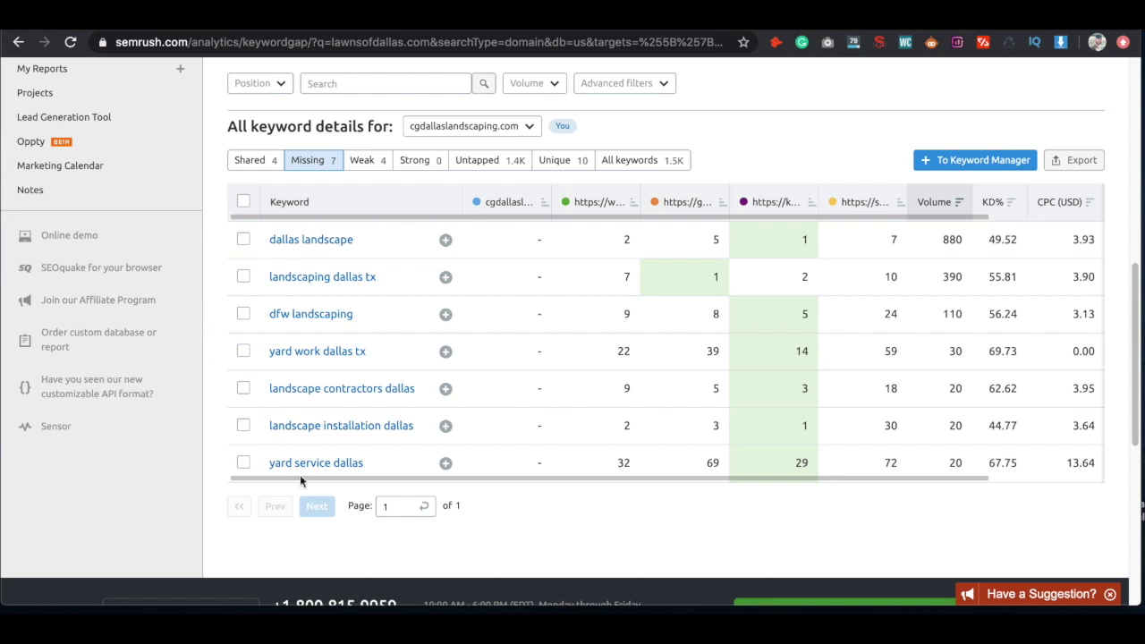
- Open Backlink Gap and add Southern Botanical's link address, copied from the Google results, as the first competitor of cgdallaslandscaping.com
scroll(211, 365, up, 2)
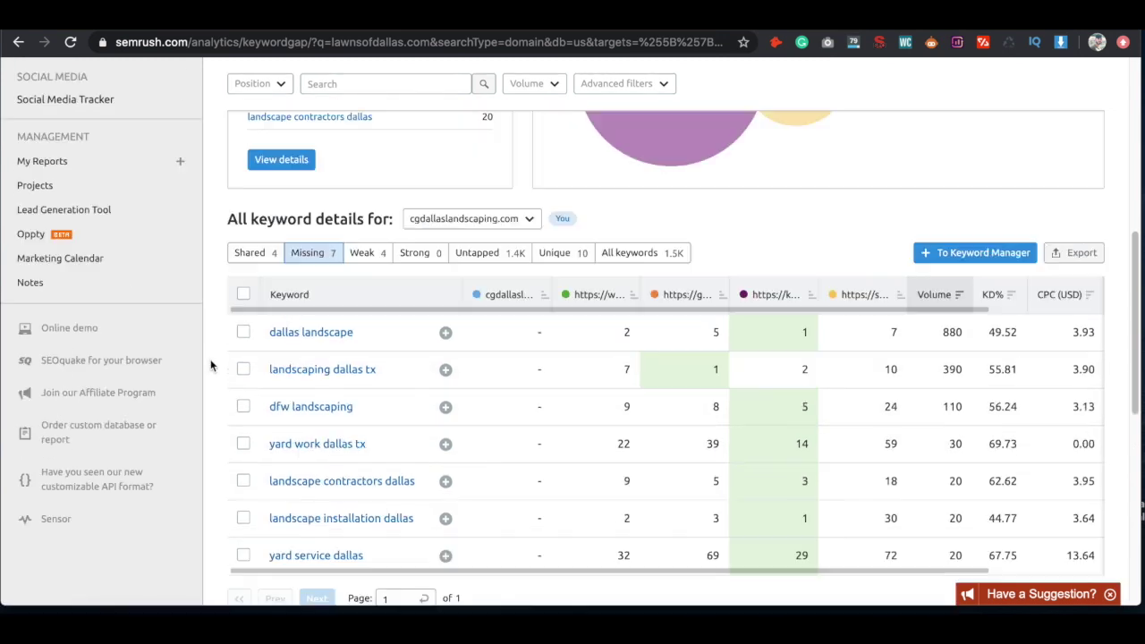
scroll(211, 365, up, 4)
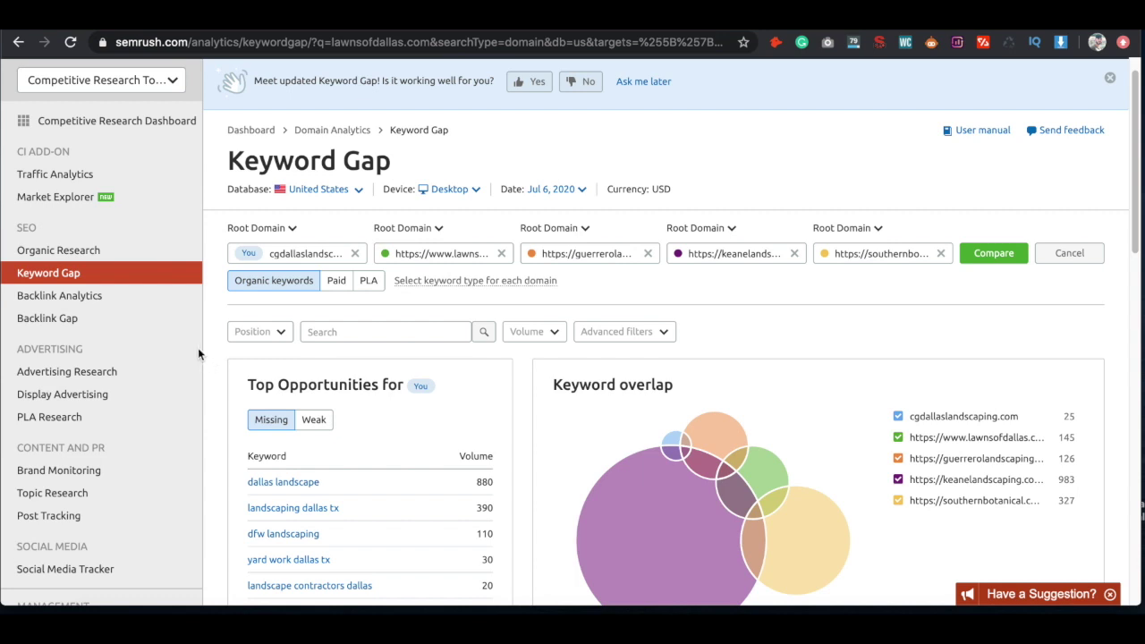
click(54, 319)
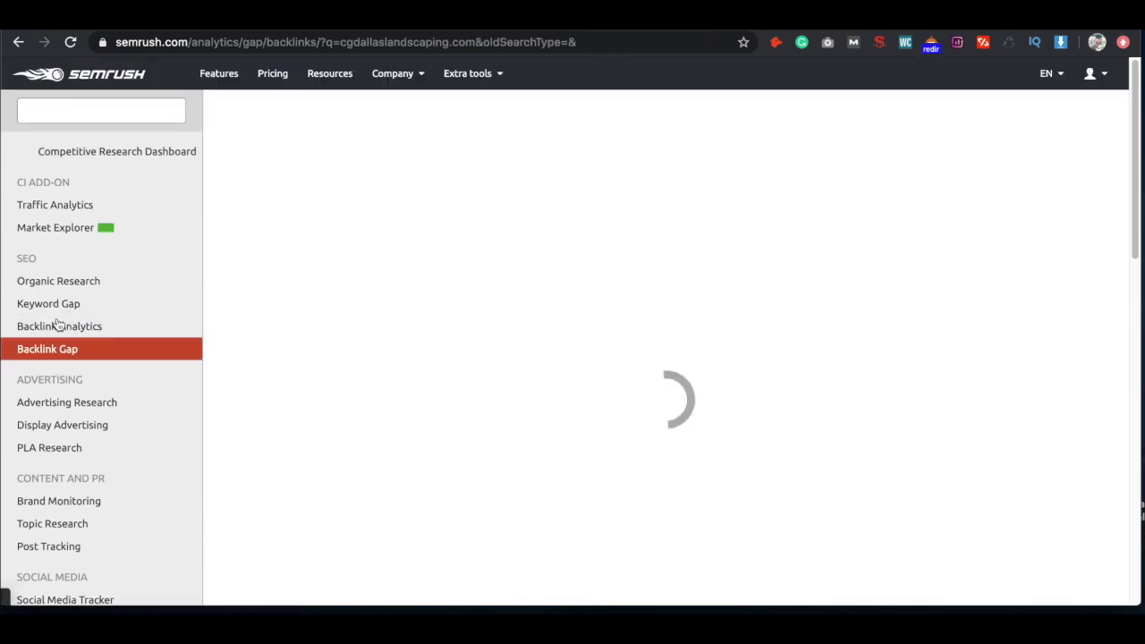
click(467, 222)
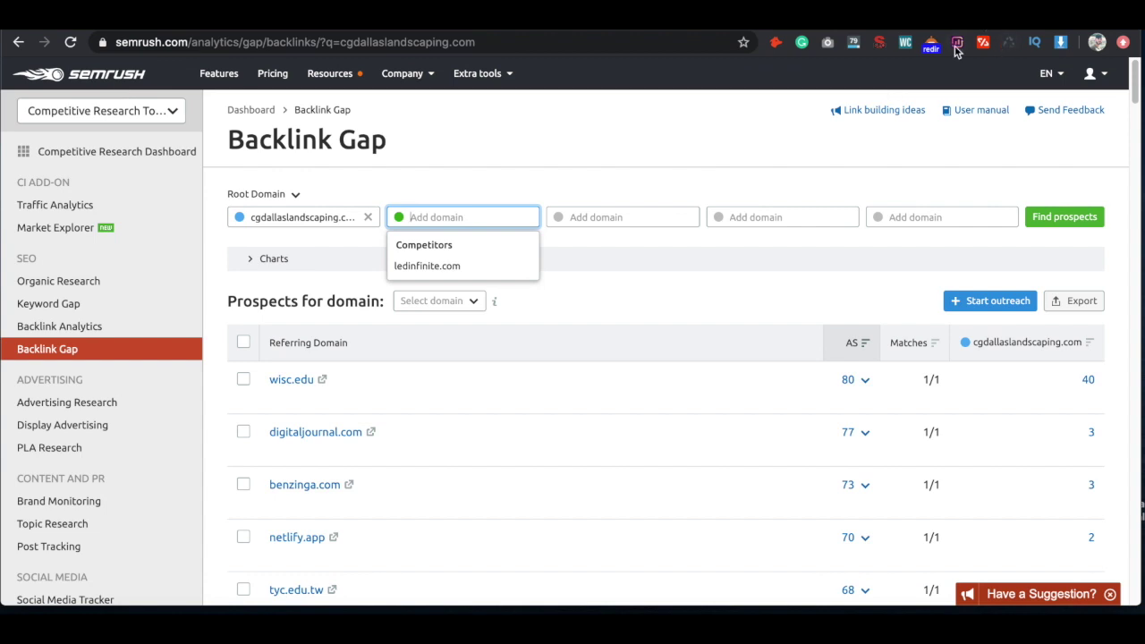
key(ctrl+Tab)
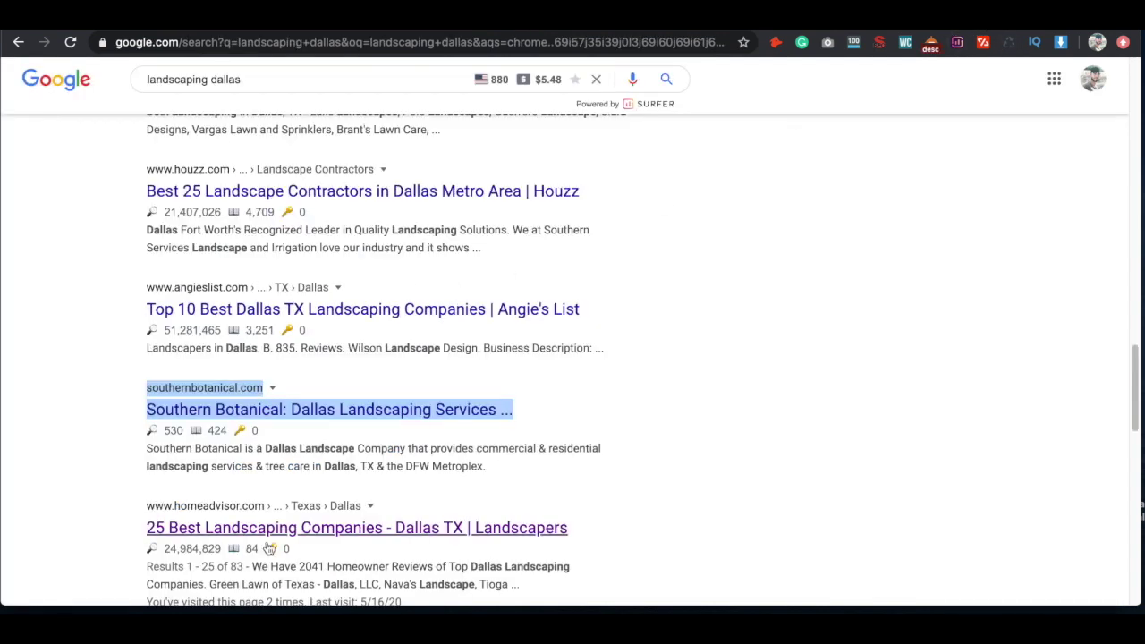
right_click(298, 424)
click(361, 468)
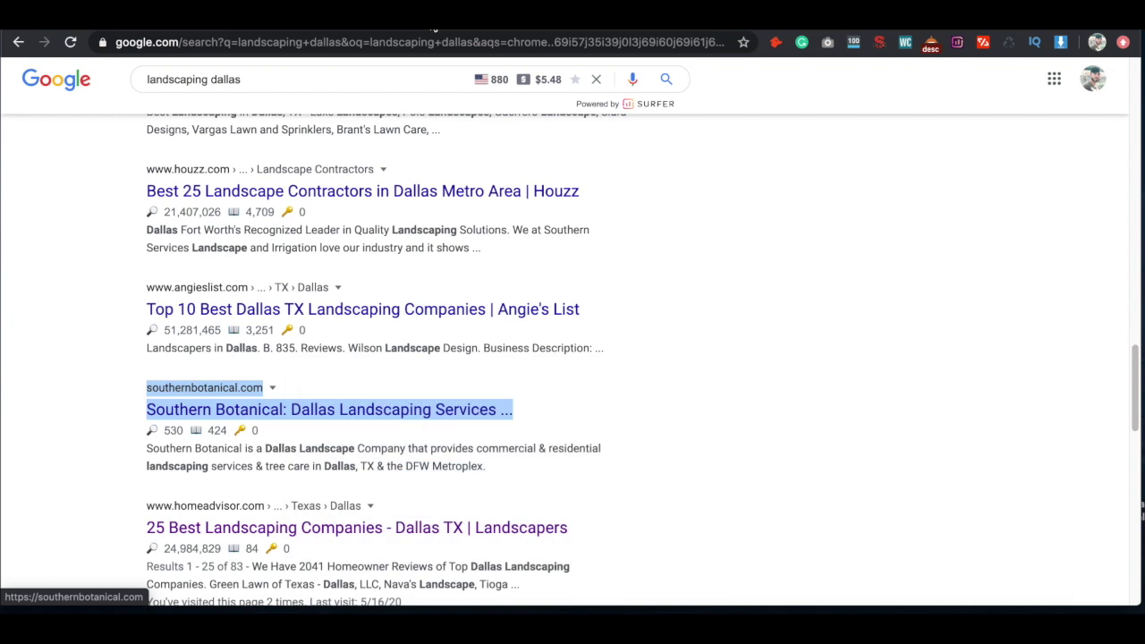
key(ctrl+Tab)
key(super+v)
- Copy the Guerrero Landscaping link address from the Google results and enter it as the second competitor in Backlink Gap
key(ctrl+Tab)
scroll(327, 264, up, 4)
right_click(327, 264)
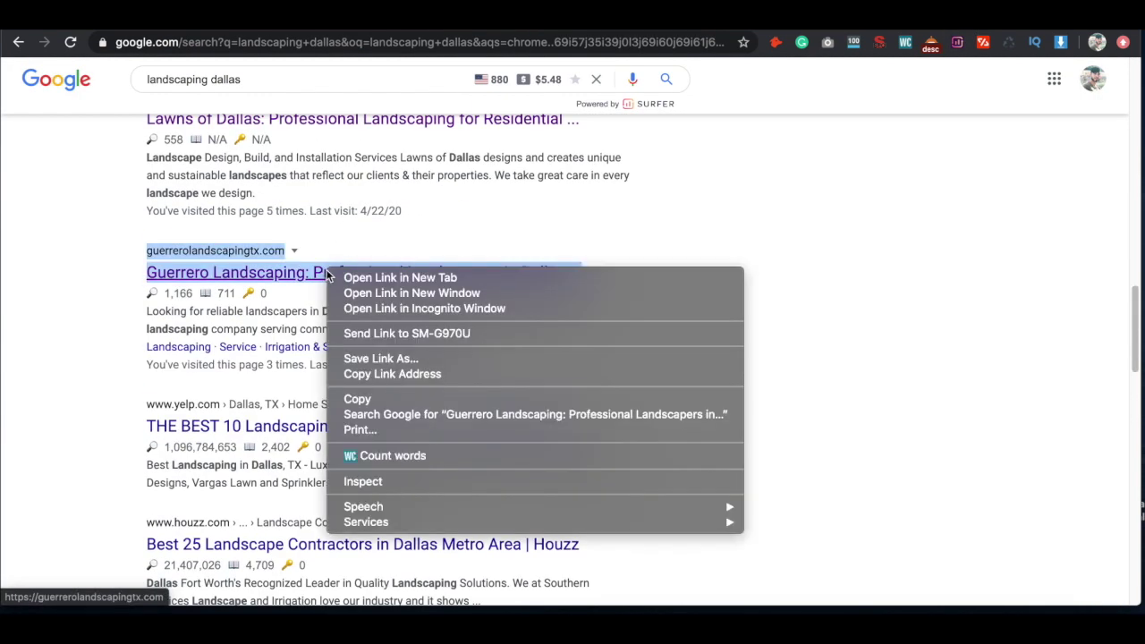
click(390, 373)
key(ctrl+Tab)
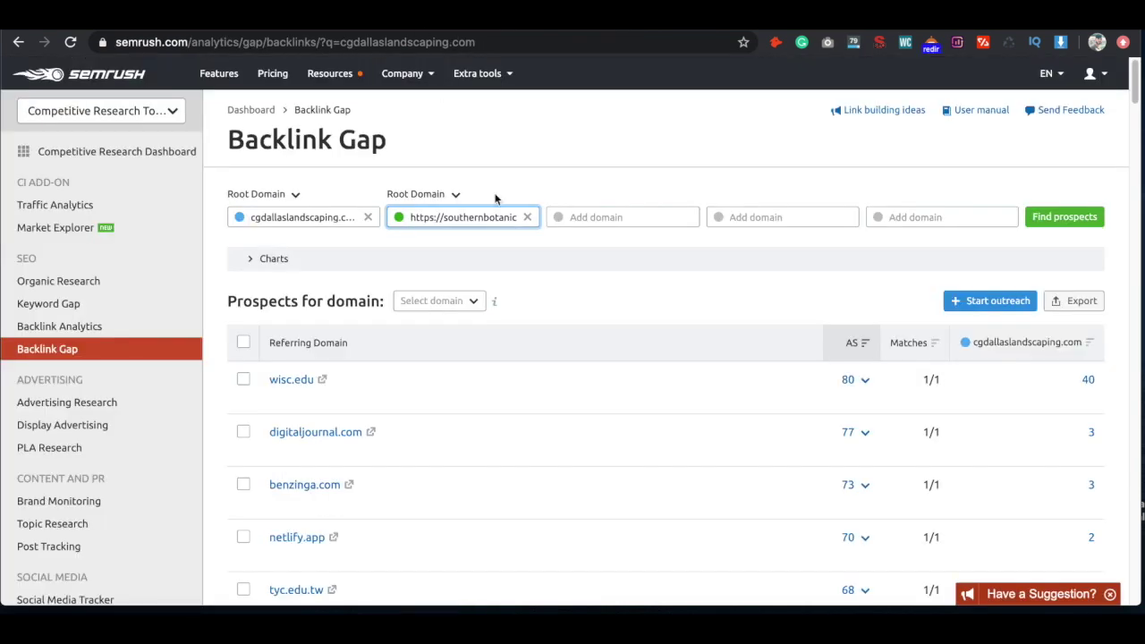
right_click(608, 217)
click(628, 318)
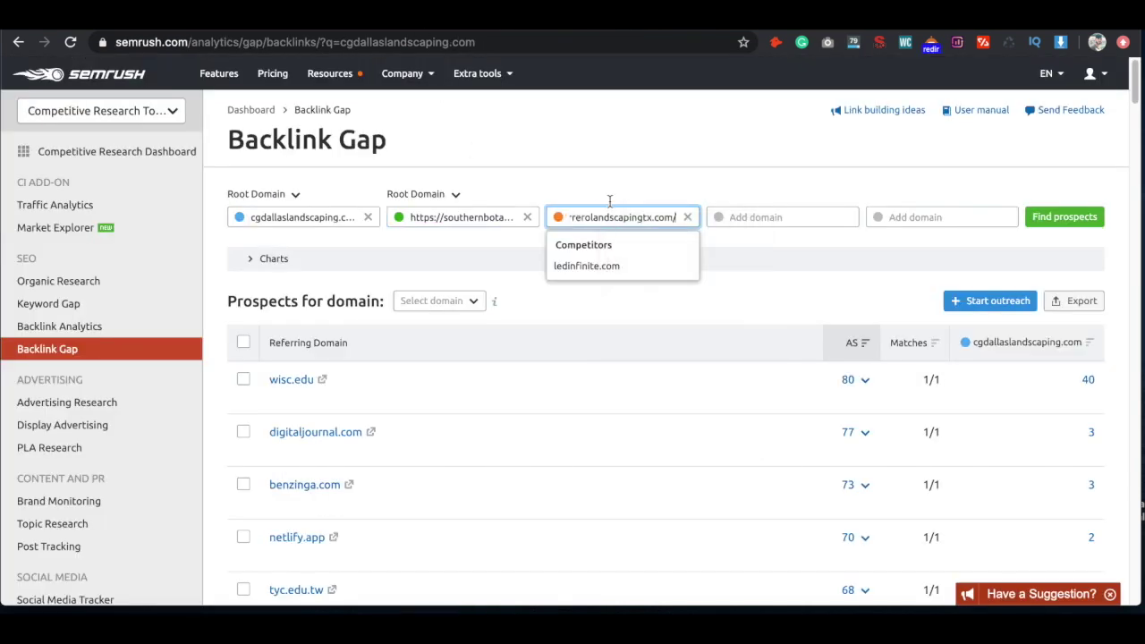
- Copy the Lawns of Dallas link address from the Google results and enter it as the third competitor domain
key(ctrl+shift+Tab)
scroll(331, 317, up, 5)
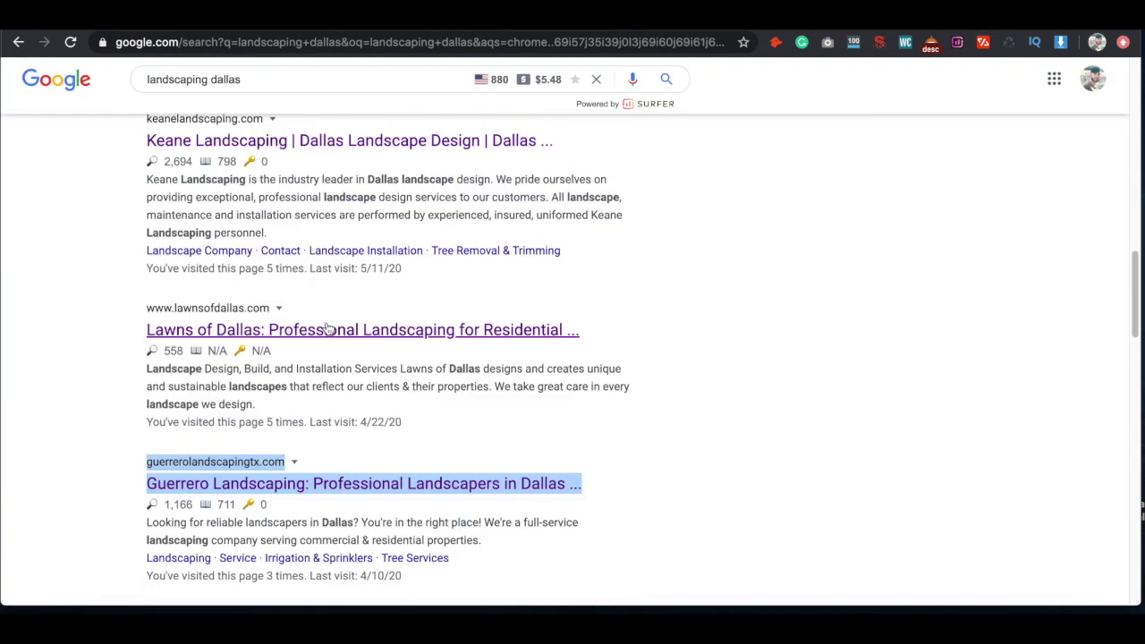
right_click(324, 329)
click(389, 435)
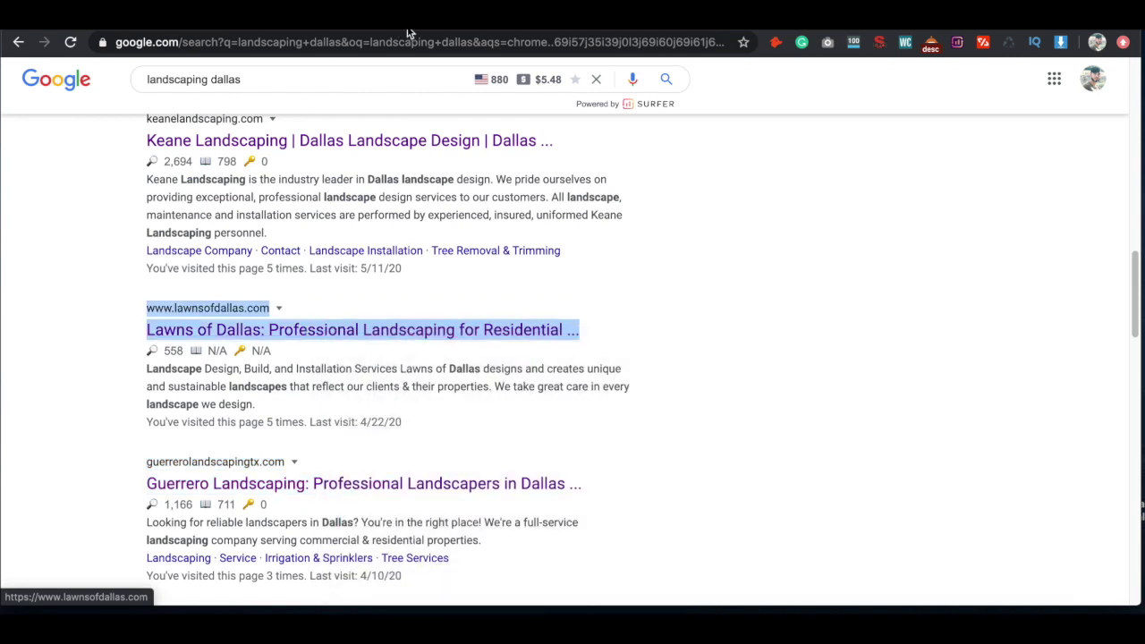
key(ctrl+Tab)
right_click(749, 221)
click(783, 324)
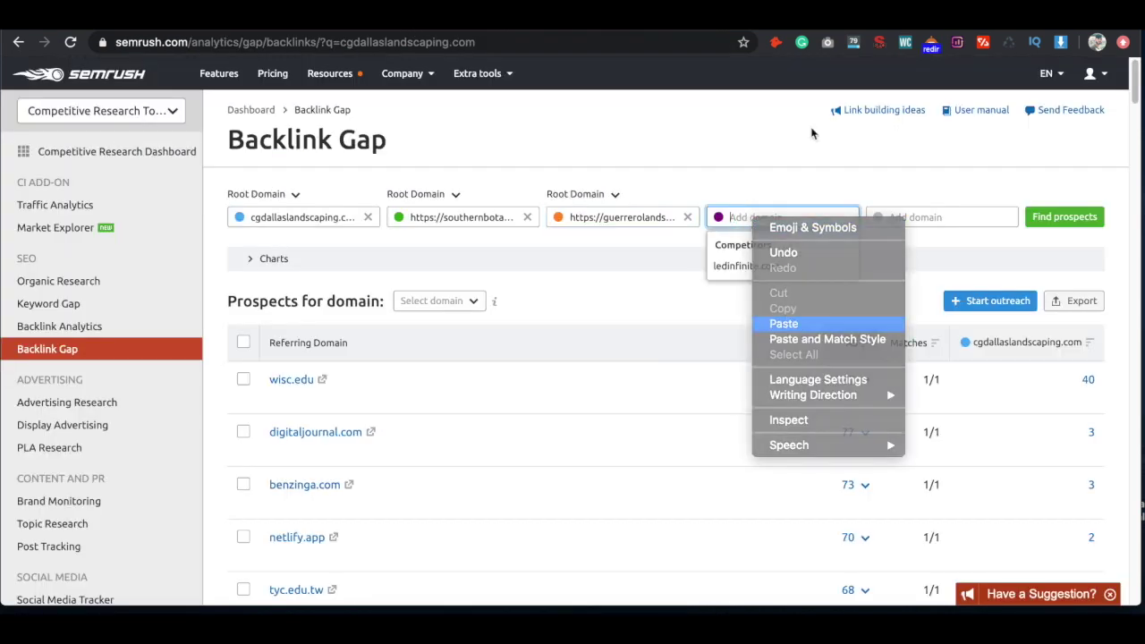
- Copy the Keane Landscaping link address from the Google results, enter it as the fourth competitor and find the backlink prospects
key(ctrl+shift+Tab)
right_click(347, 204)
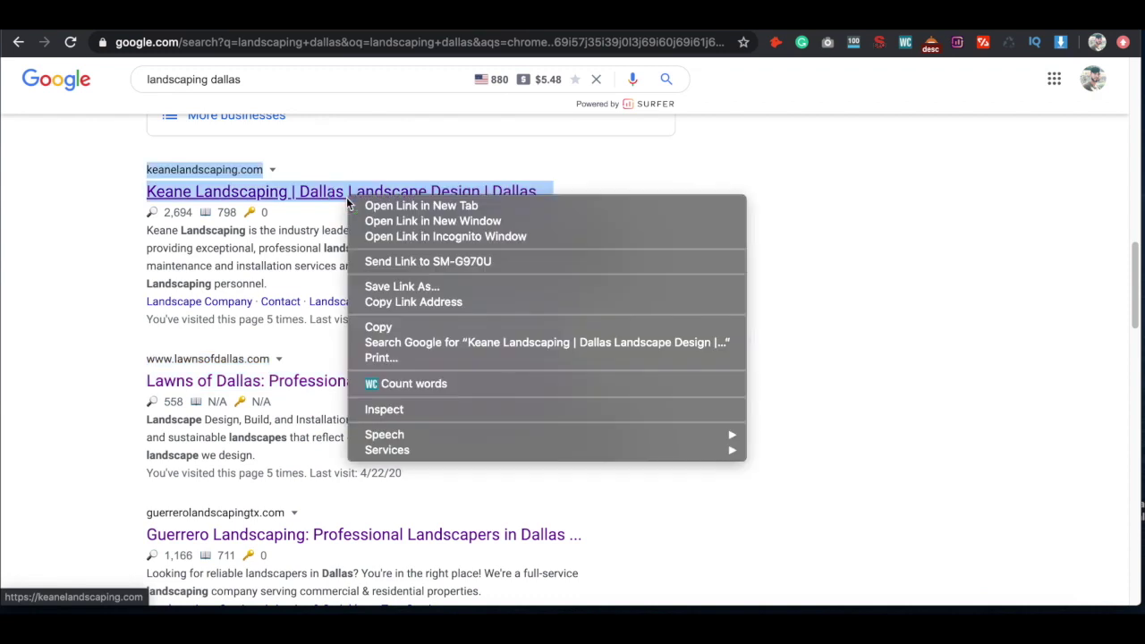
click(402, 301)
key(ctrl+Tab)
right_click(903, 218)
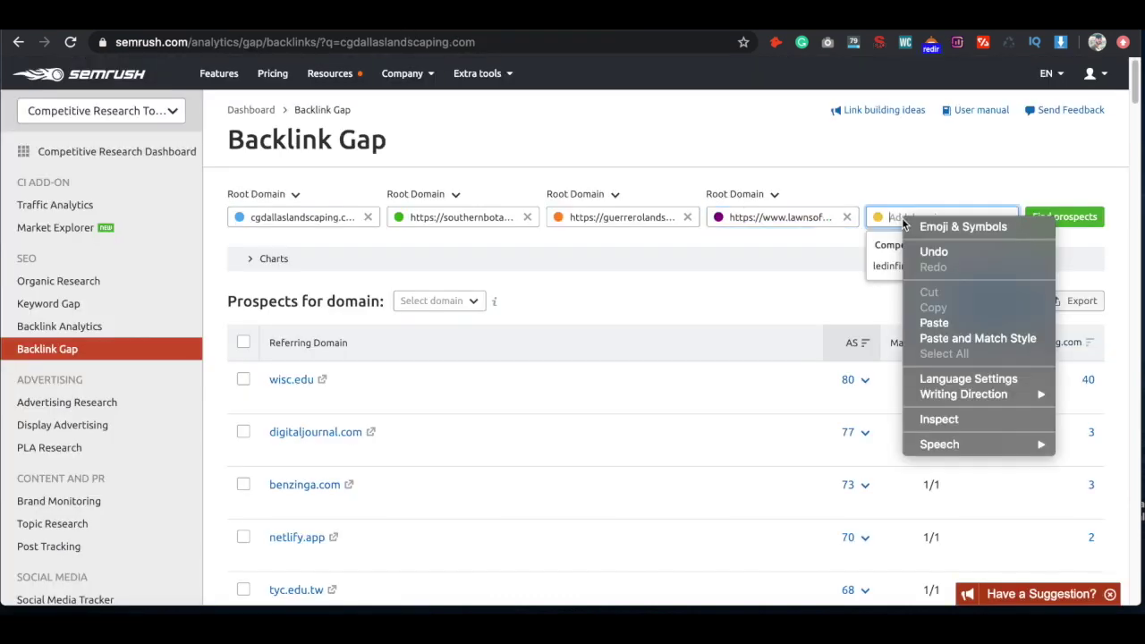
click(935, 322)
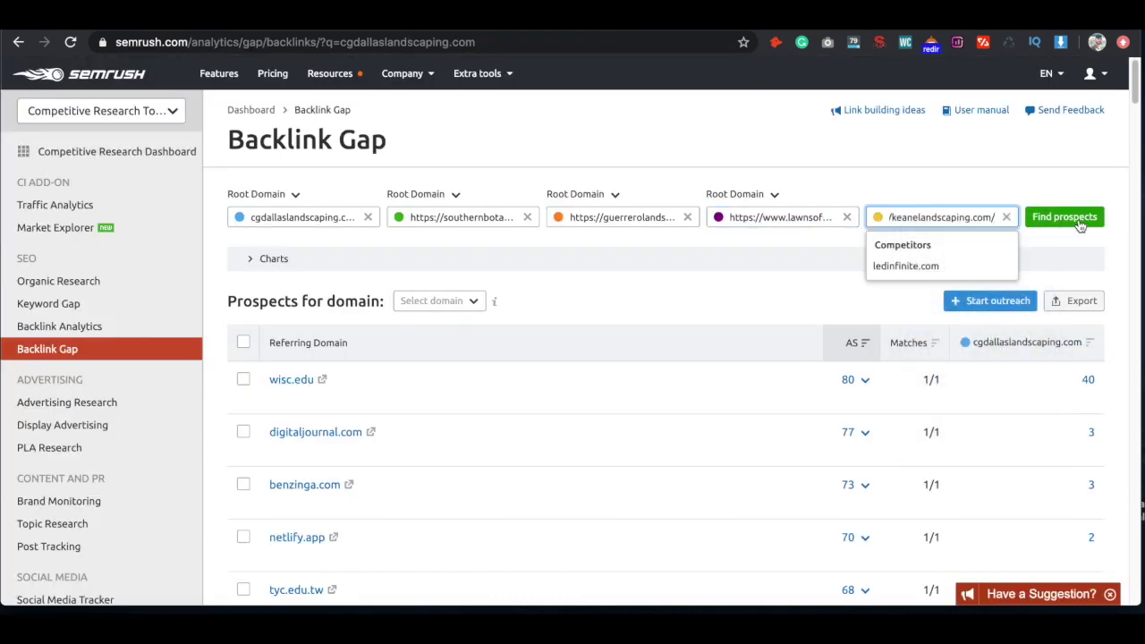
click(1064, 216)
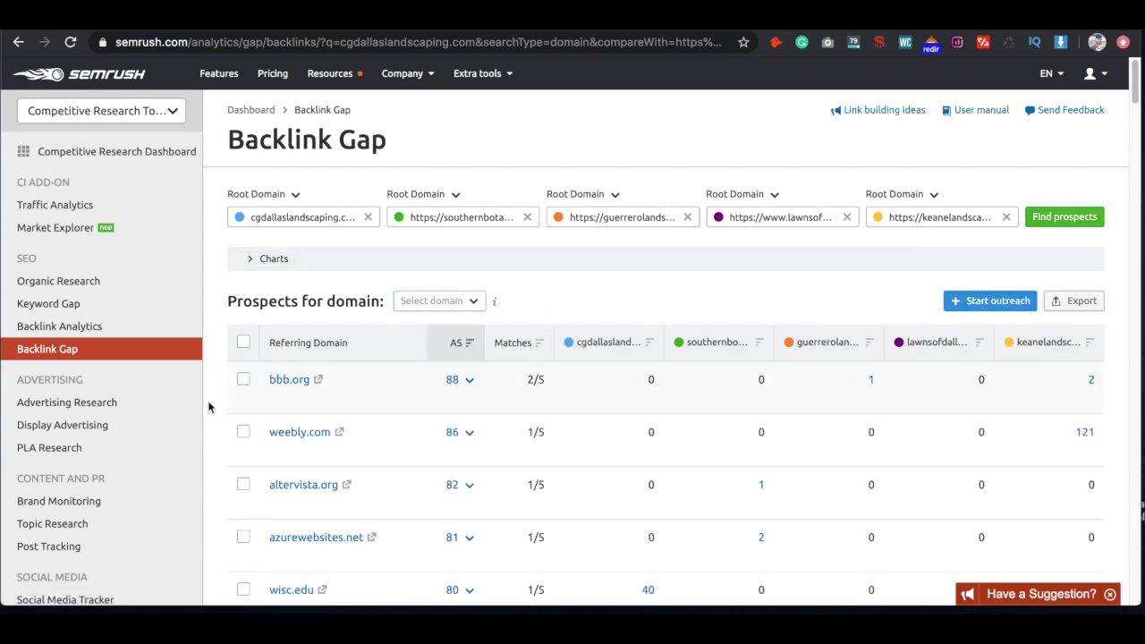
- Examine the referring domains, their authority scores and which of the compared landscaping sites each one links to
scroll(217, 414, down, 3)
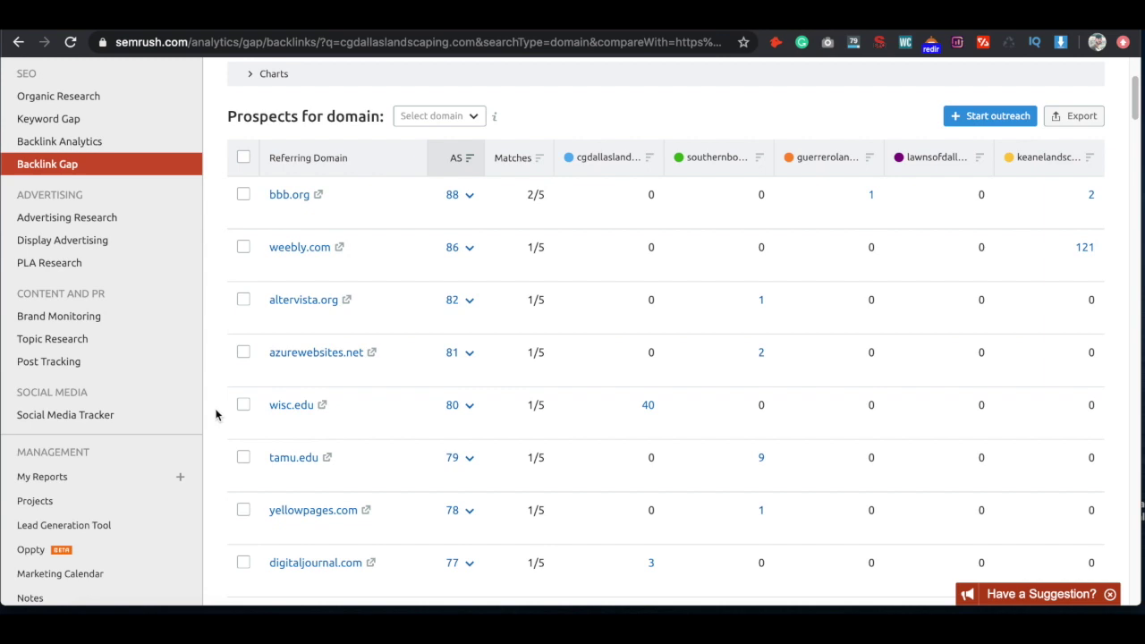
scroll(301, 325, down, 10)
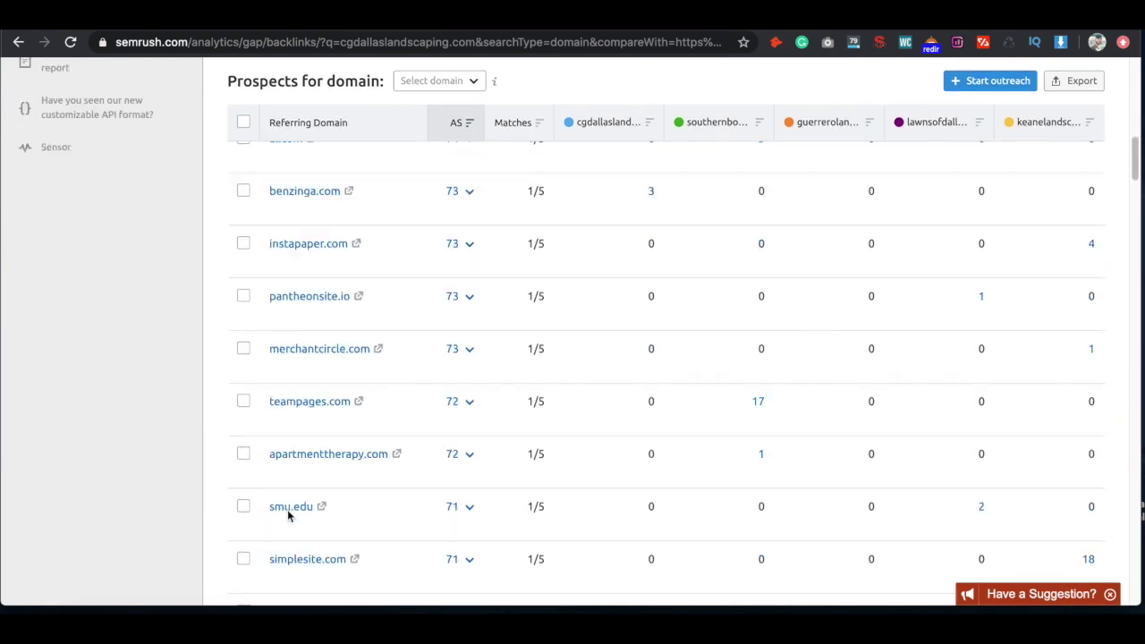
scroll(312, 439, down, 3)
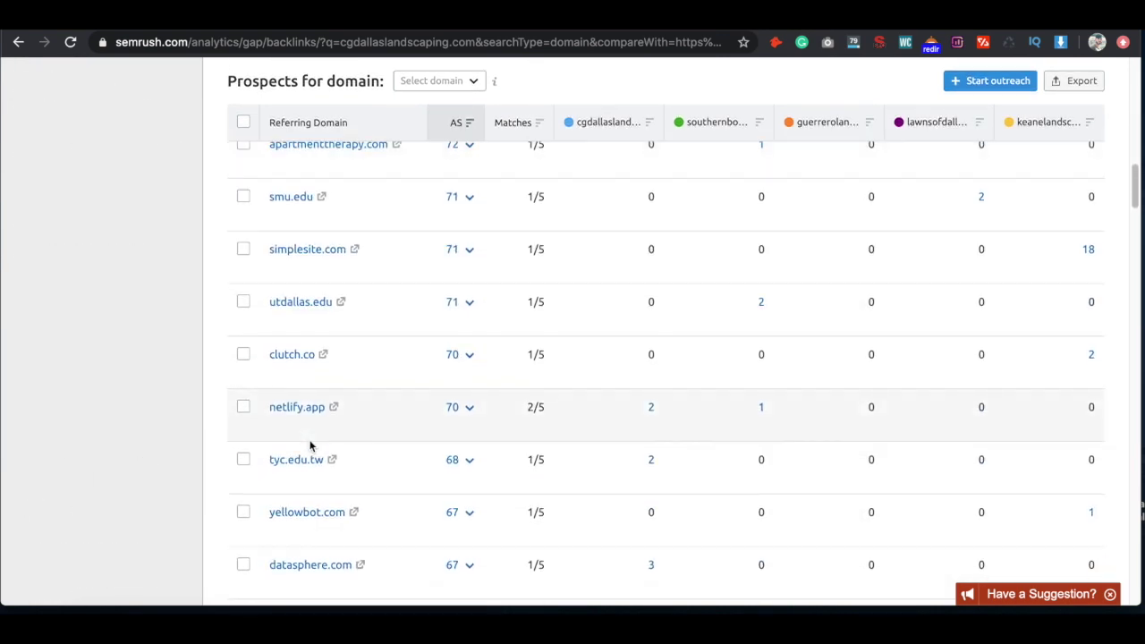
scroll(311, 446, up, 1)
scroll(312, 363, down, 1)
scroll(317, 363, down, 3)
scroll(315, 363, down, 2)
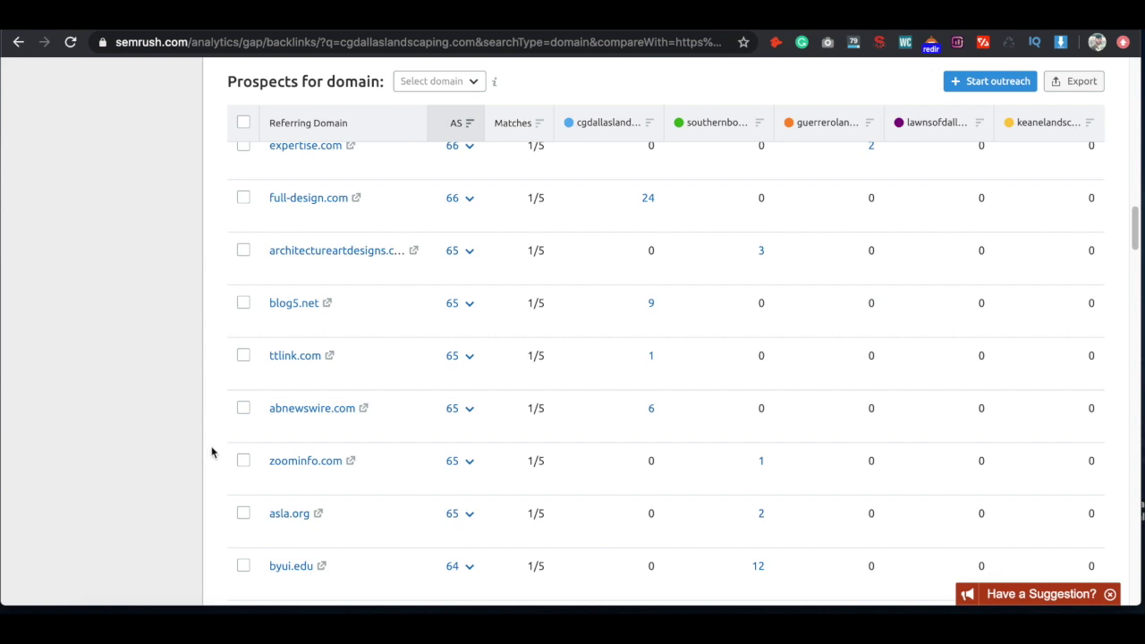
scroll(212, 452, down, 3)
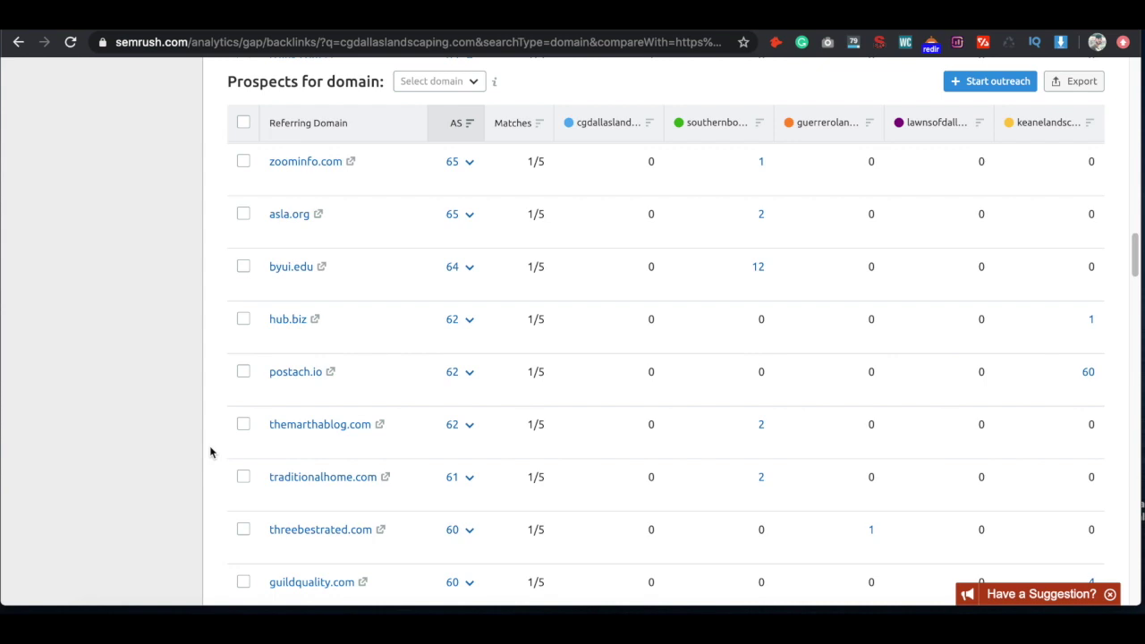
scroll(211, 451, down, 2)
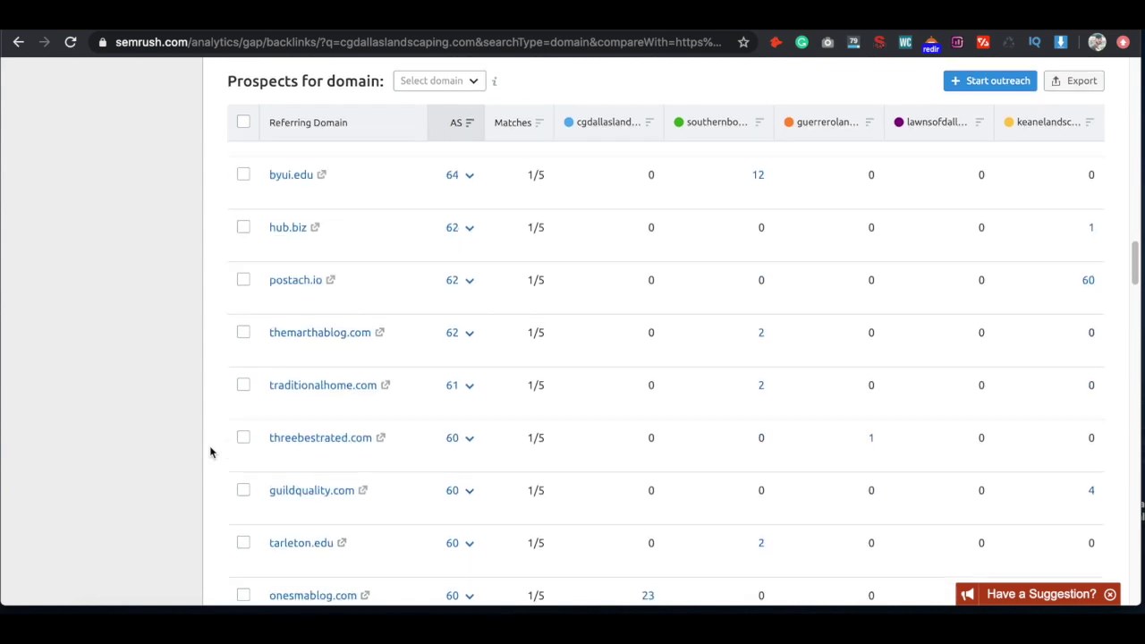
- Open the backlinks keanelandscaping.com gets from weebly.com and examine their source page, anchor texts and target URLs
scroll(781, 351, up, 10)
scroll(782, 350, up, 9)
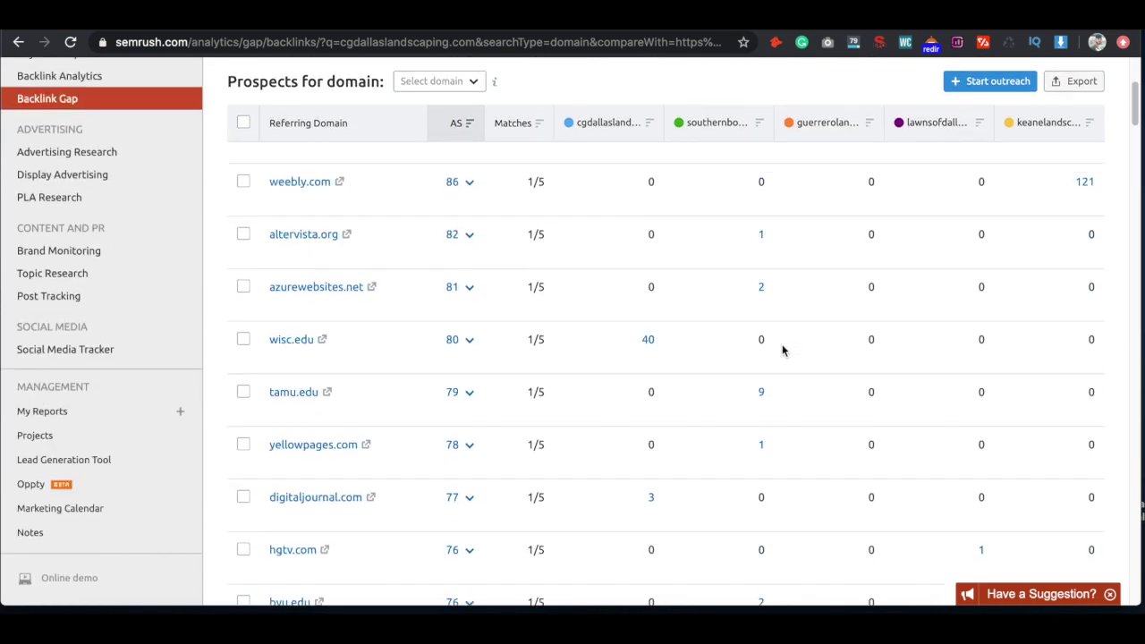
scroll(782, 351, down, 1)
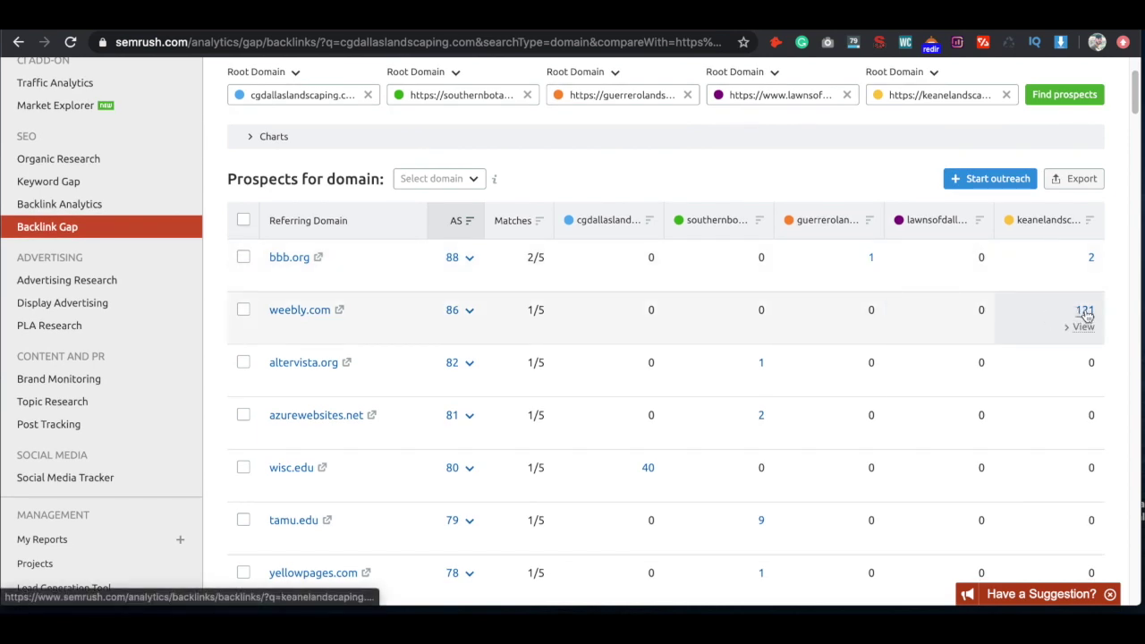
click(1083, 311)
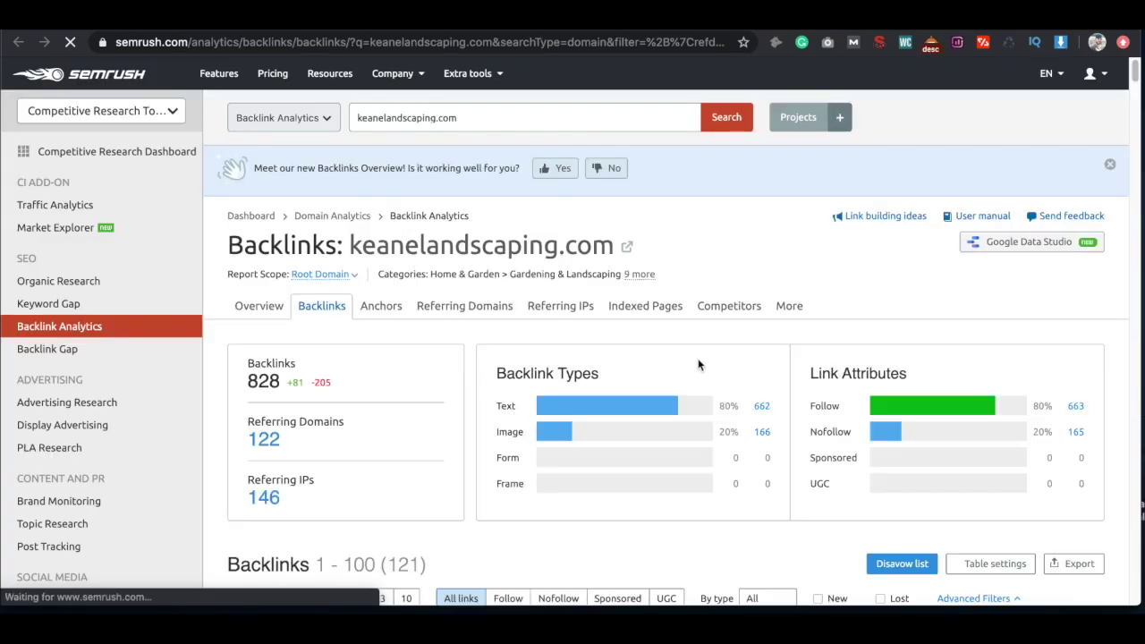
scroll(701, 364, down, 5)
scroll(699, 364, down, 2)
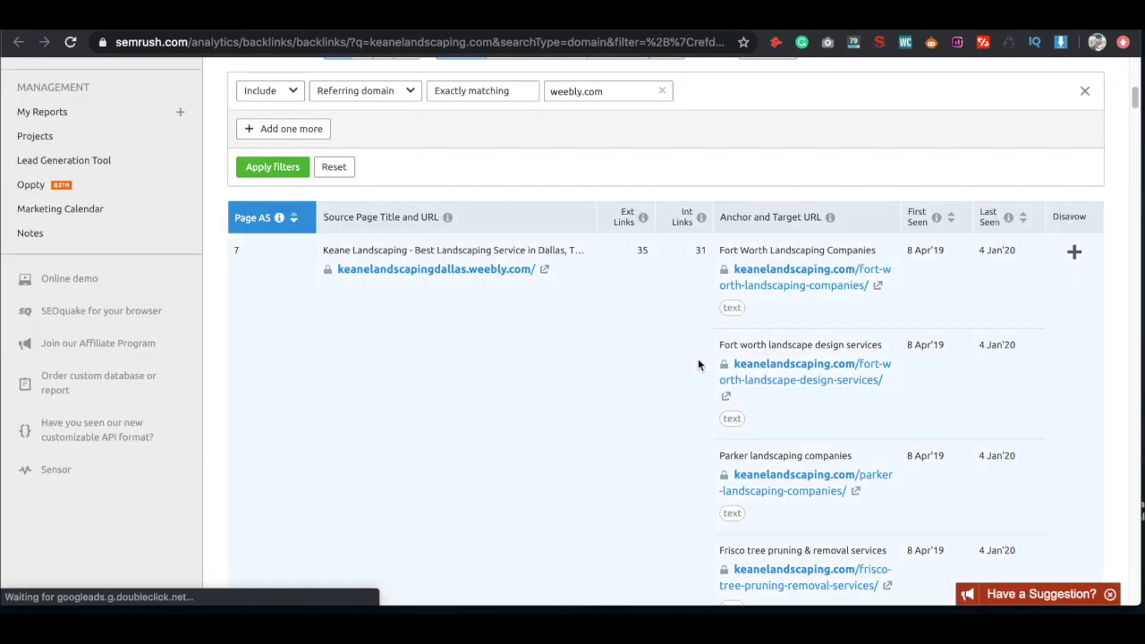
scroll(698, 364, down, 1)
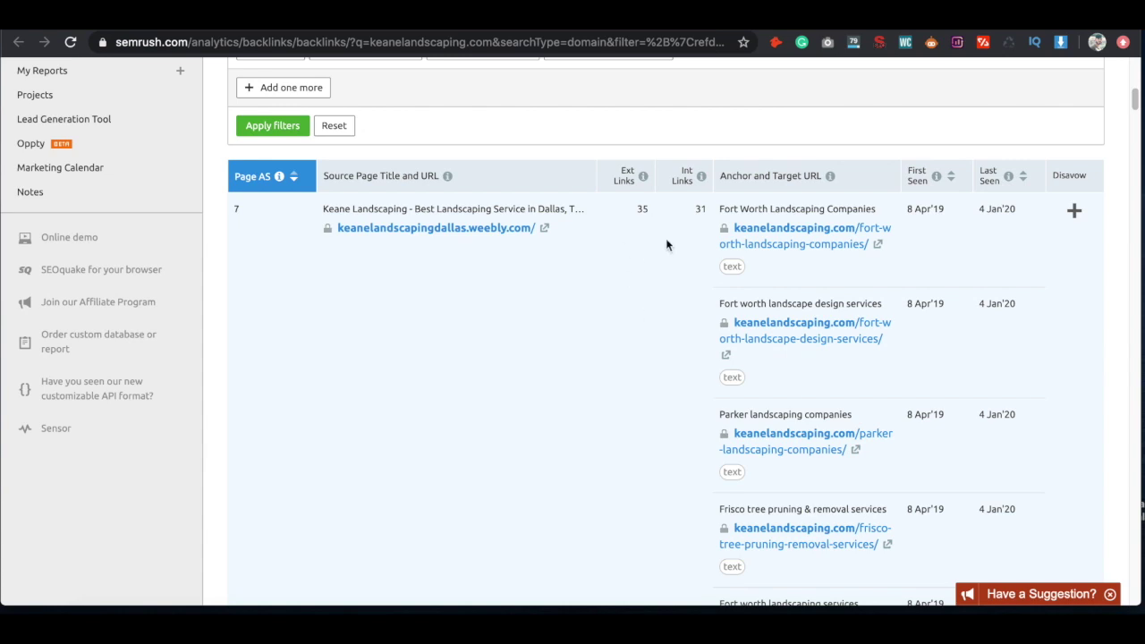
scroll(656, 288, down, 2)
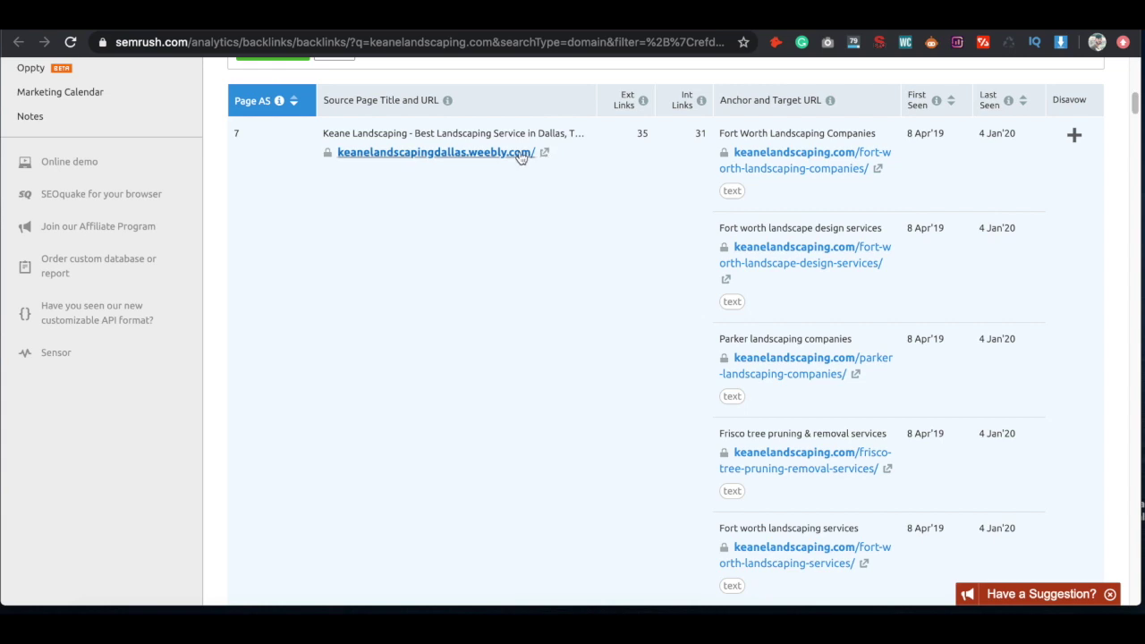
scroll(688, 255, up, 4)
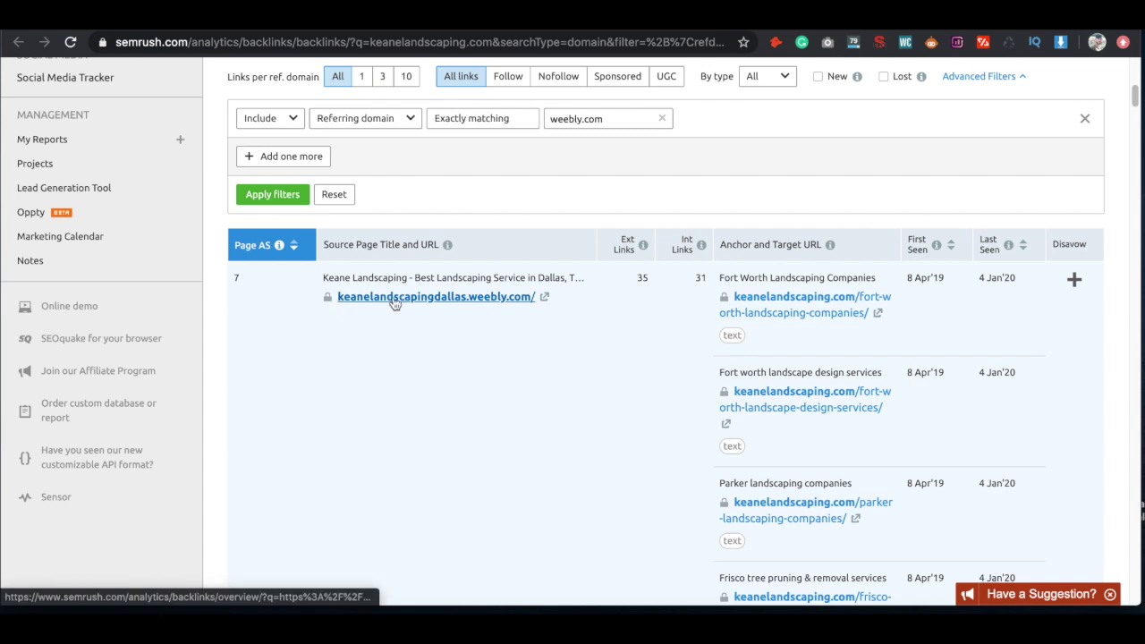
- Open the keanelandscapingdallas.weebly.com source page, examine its blog posts, content source links and social profile list, and close it
click(543, 298)
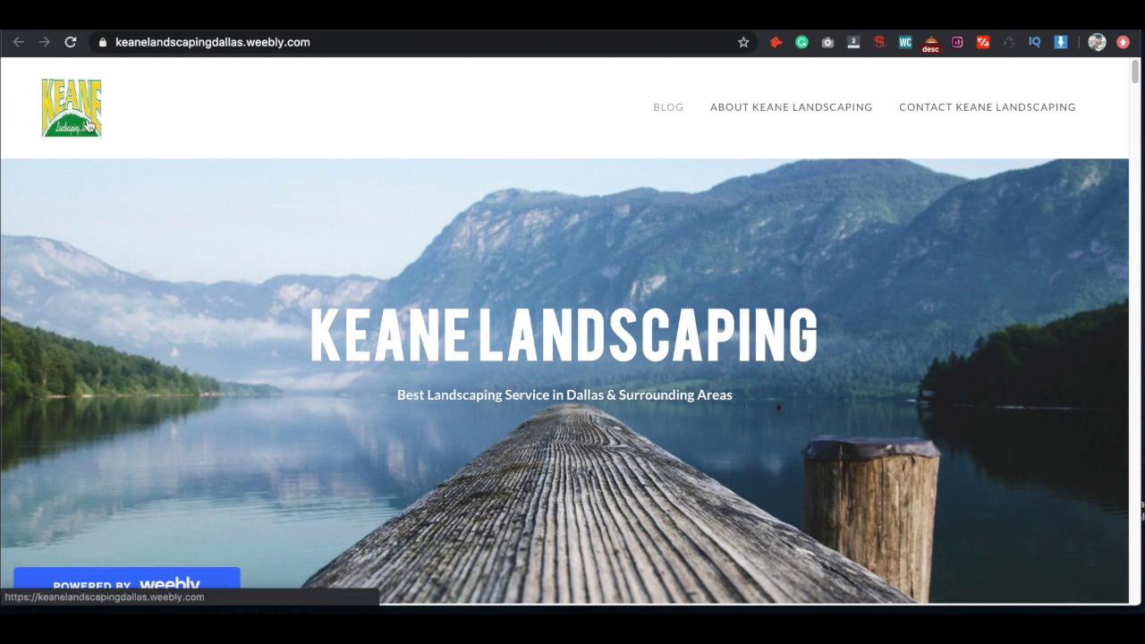
scroll(550, 296, down, 5)
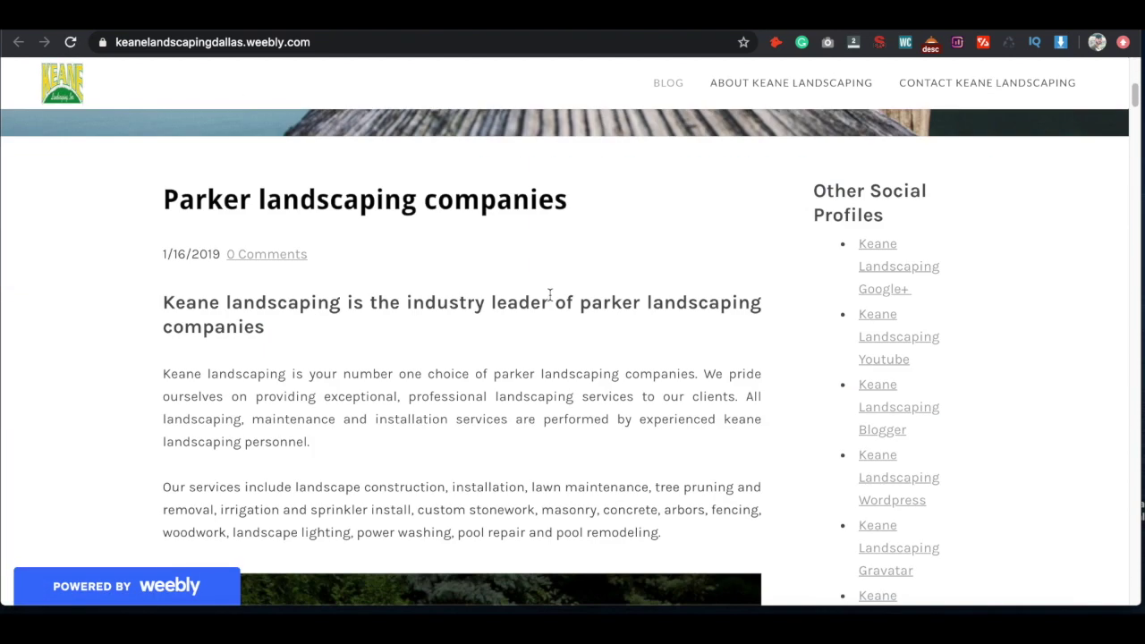
scroll(550, 295, down, 2)
scroll(550, 295, down, 10)
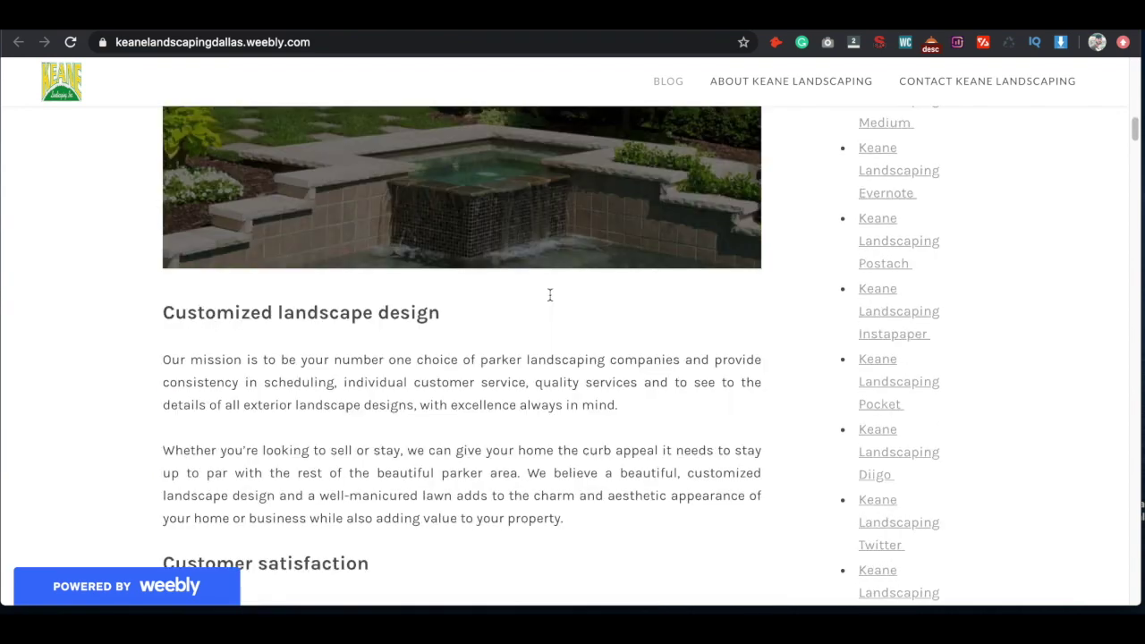
scroll(550, 301, down, 3)
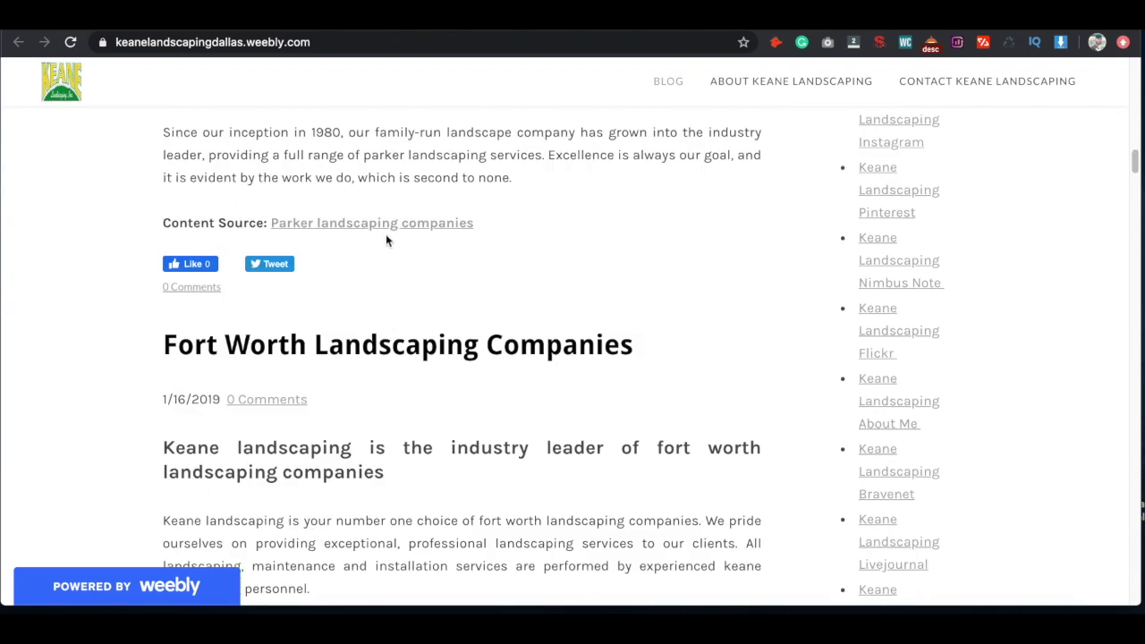
scroll(602, 250, down, 5)
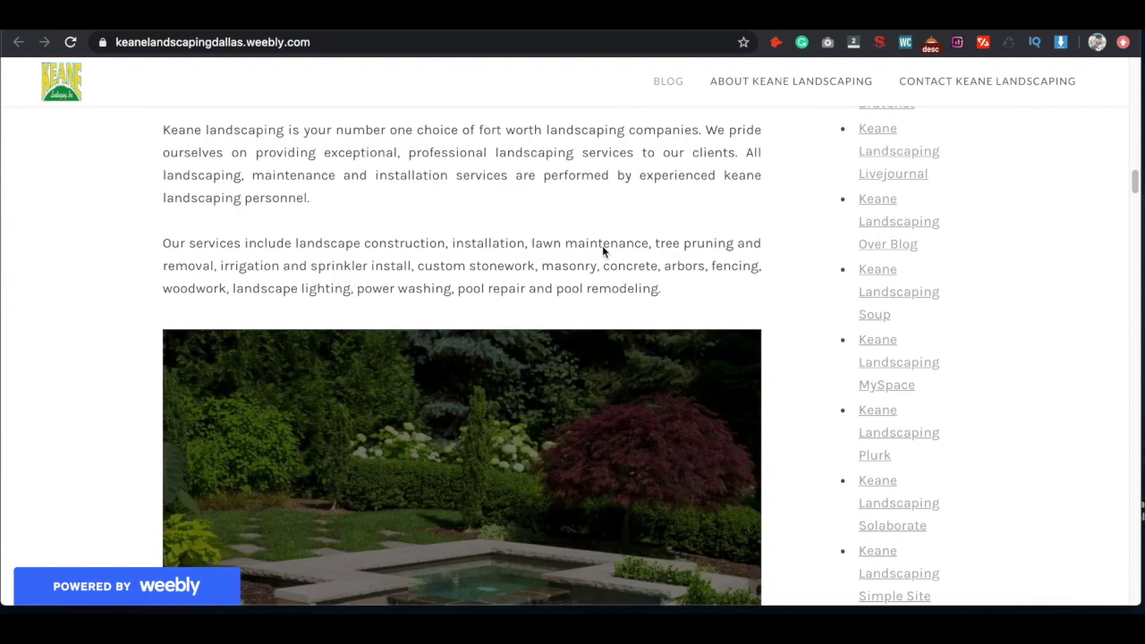
scroll(602, 250, down, 15)
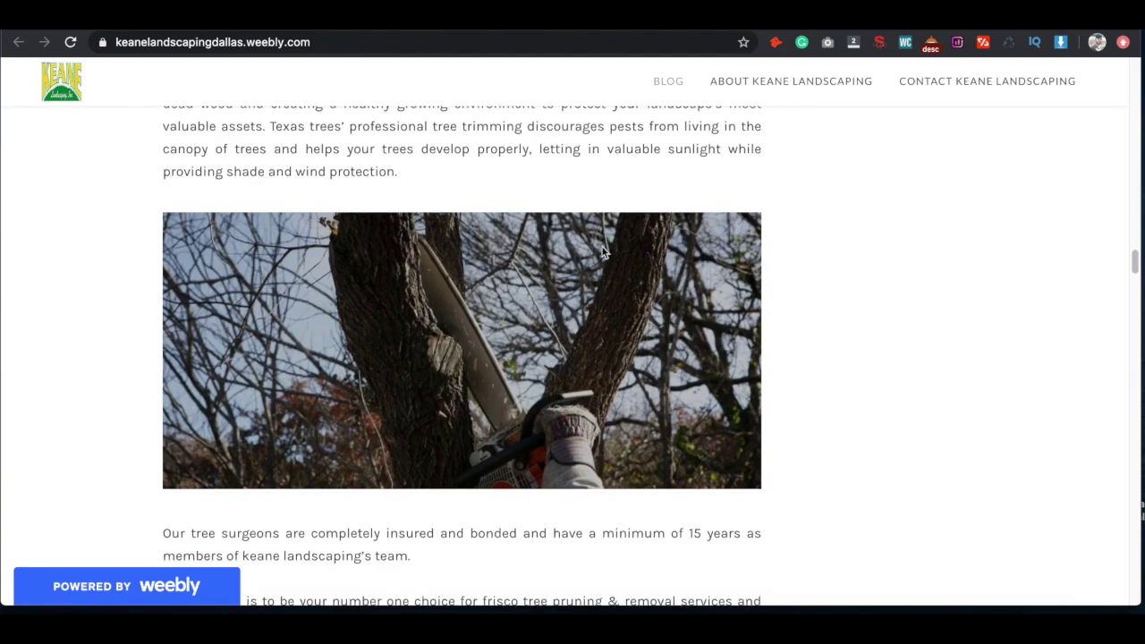
scroll(602, 251, up, 20)
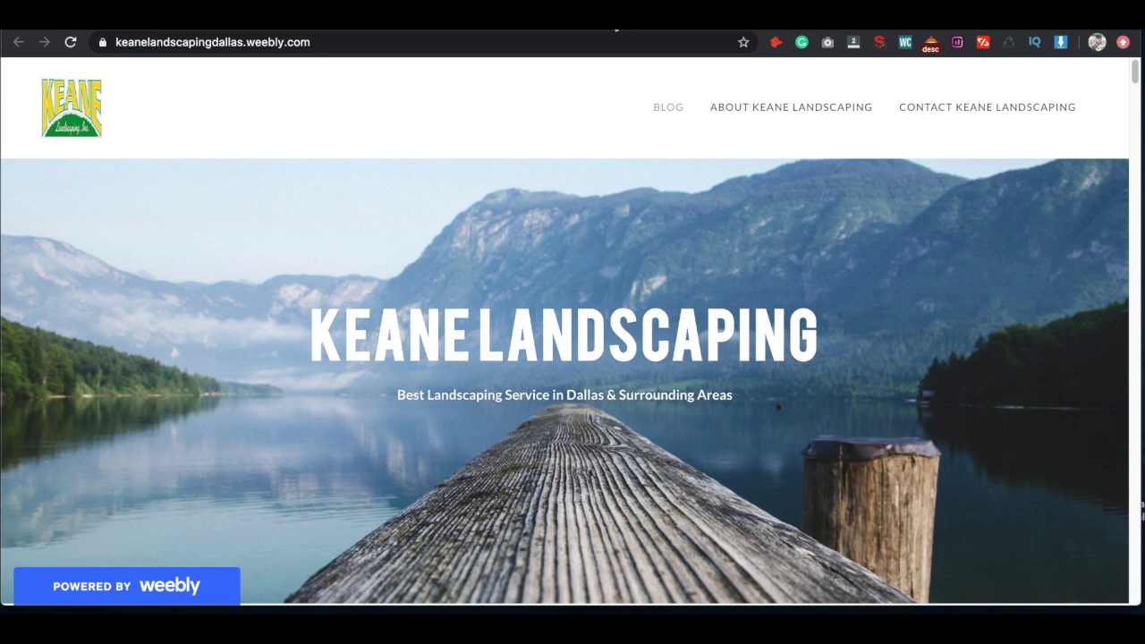
key(super+w)
- Look through the remaining weebly.com source pages and their target URLs in the backlink list of keanelandscaping.com
scroll(684, 331, down, 8)
scroll(692, 340, down, 15)
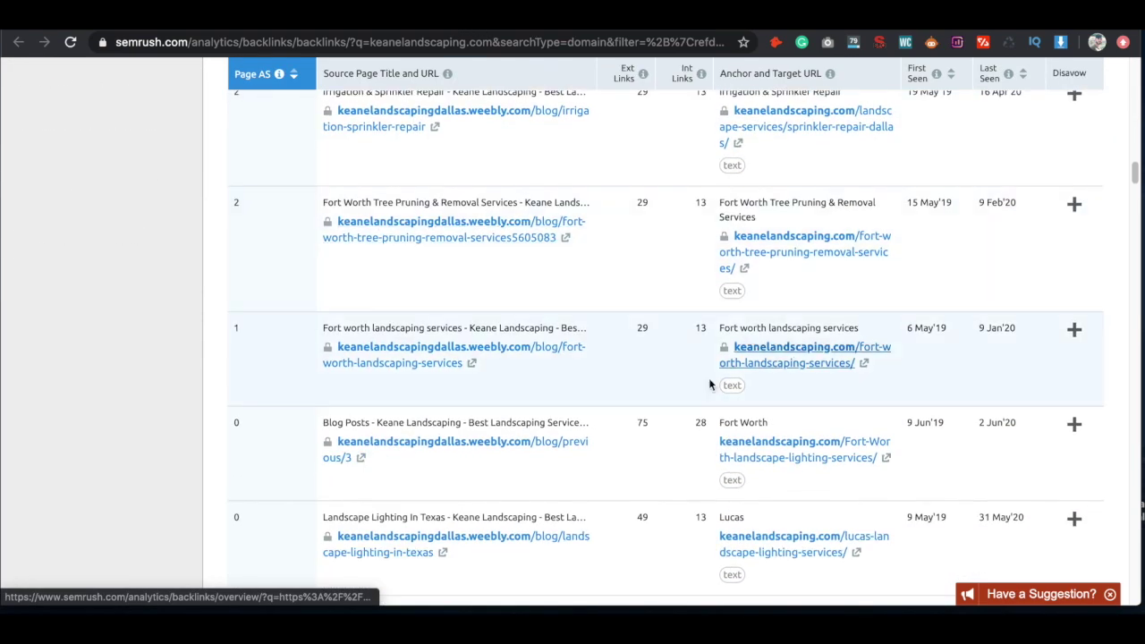
scroll(647, 396, up, 20)
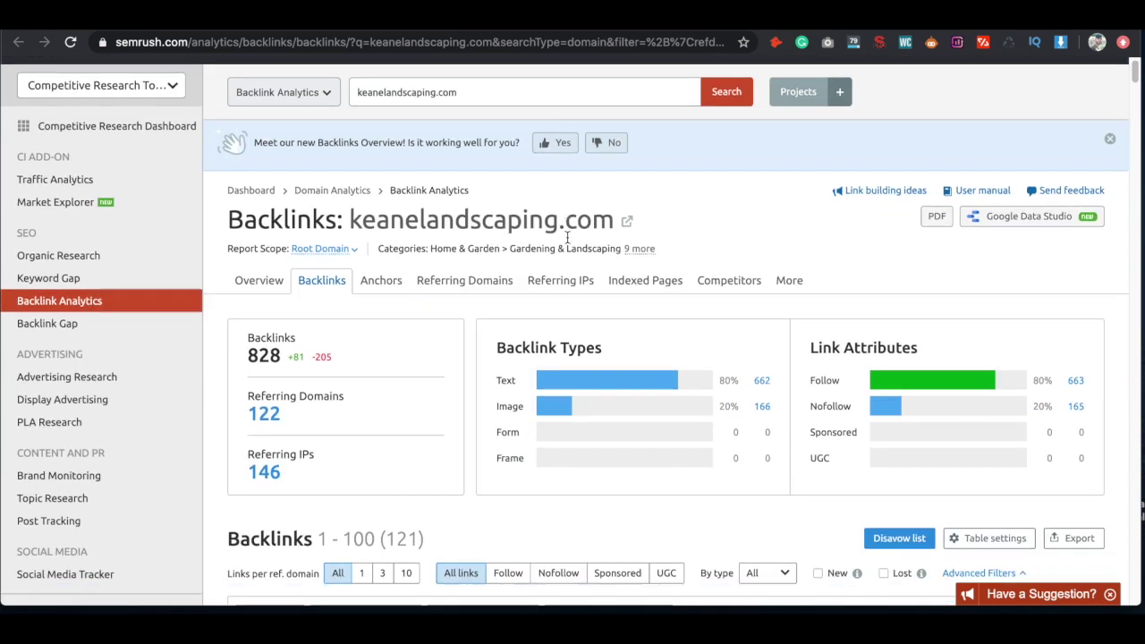
- Return to the Backlink Gap report and examine which referring domains, such as pantheonsite.io, link to each competitor
scroll(567, 237, down, 5)
scroll(567, 237, up, 3)
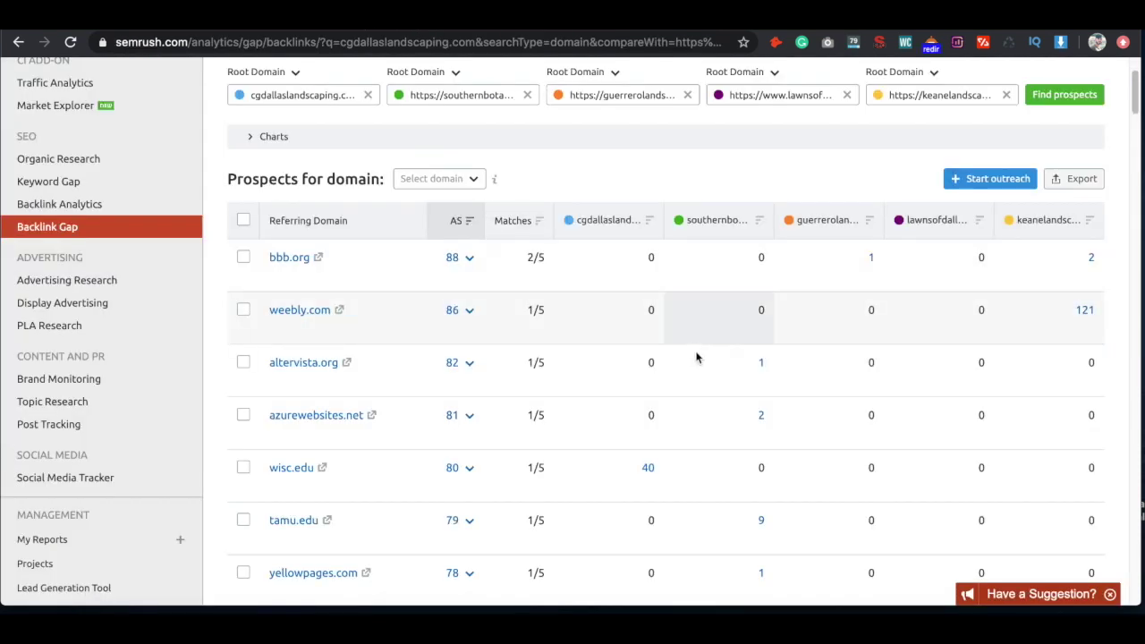
scroll(697, 355, down, 5)
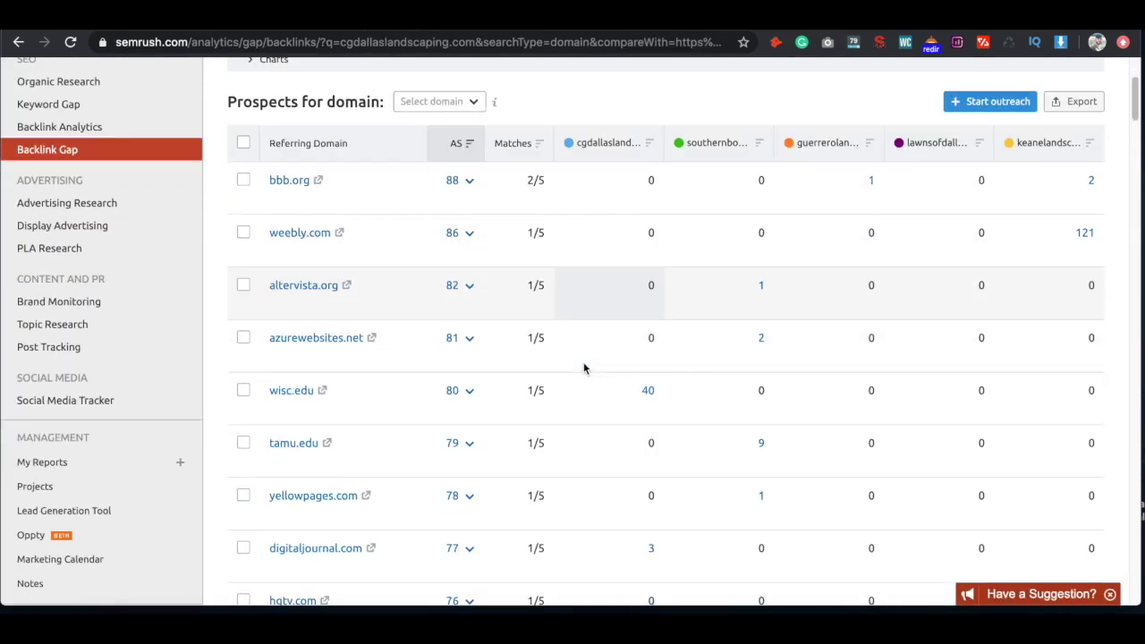
scroll(583, 362, down, 5)
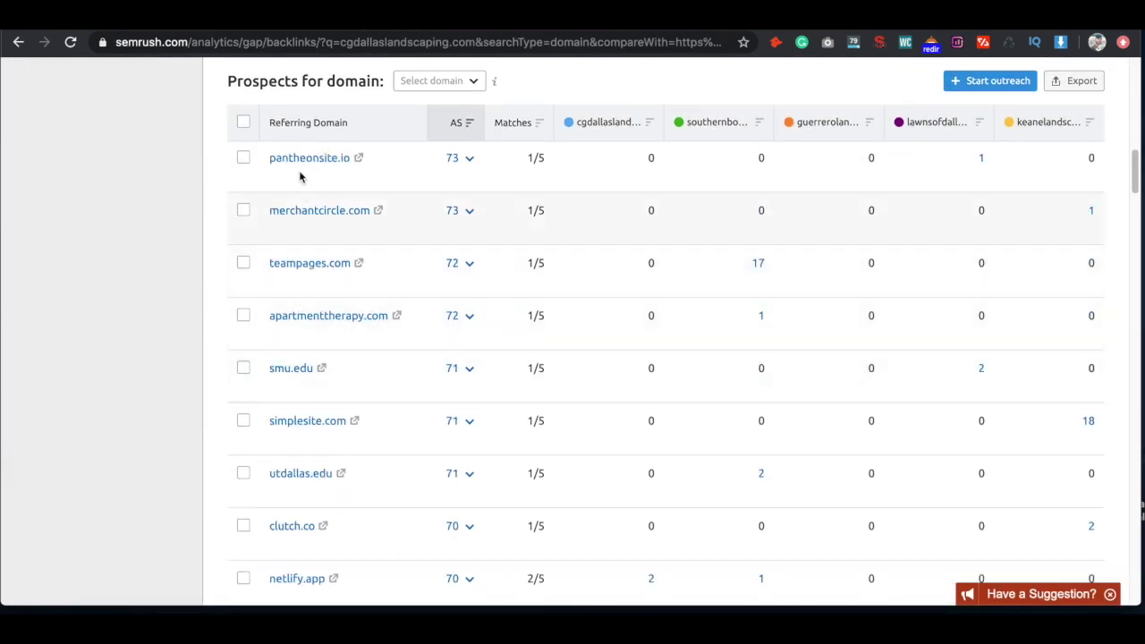
mouse_move(983, 162)
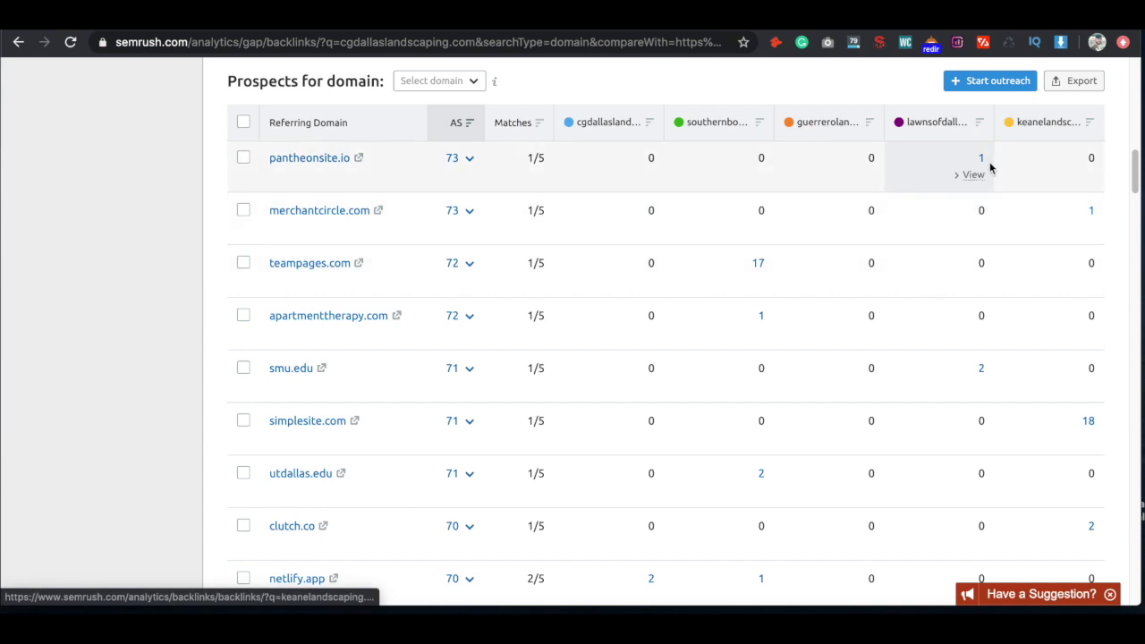
scroll(981, 205, up, 1)
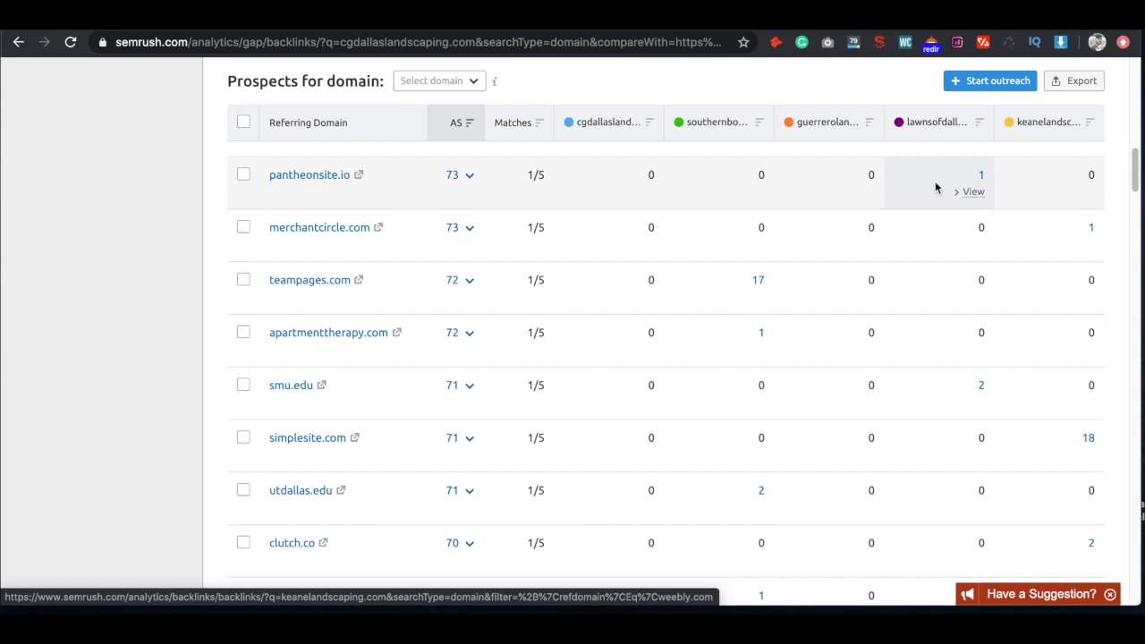
scroll(886, 214, up, 10)
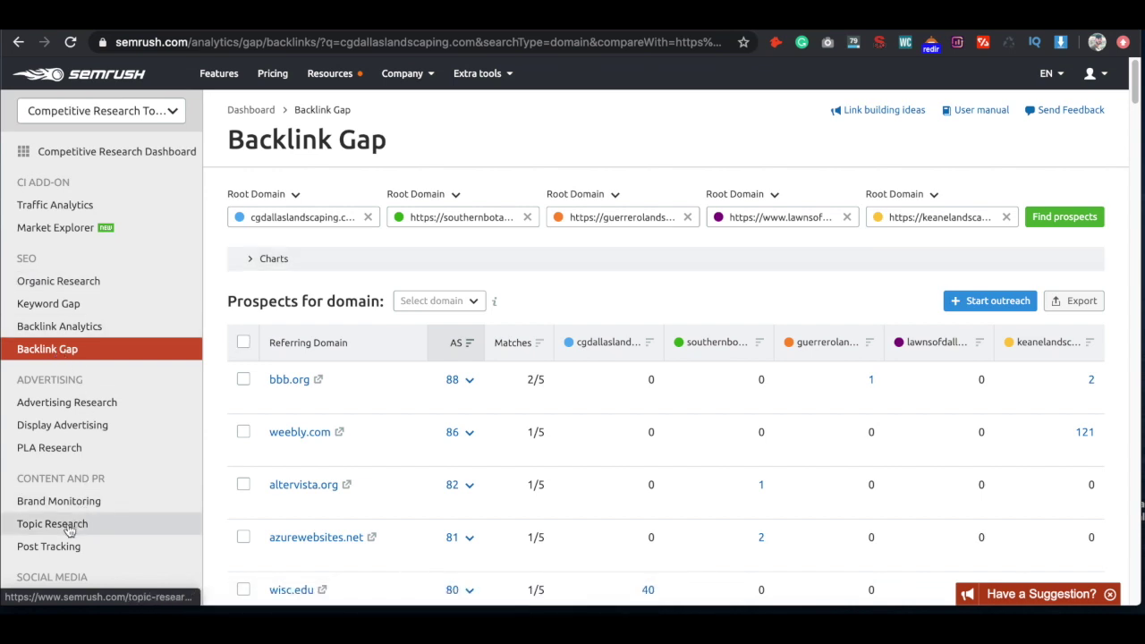
- Open Topic Research and show the content ideas overview for the recent search "landscaping"
scroll(143, 429, down, 1)
scroll(57, 444, down, 2)
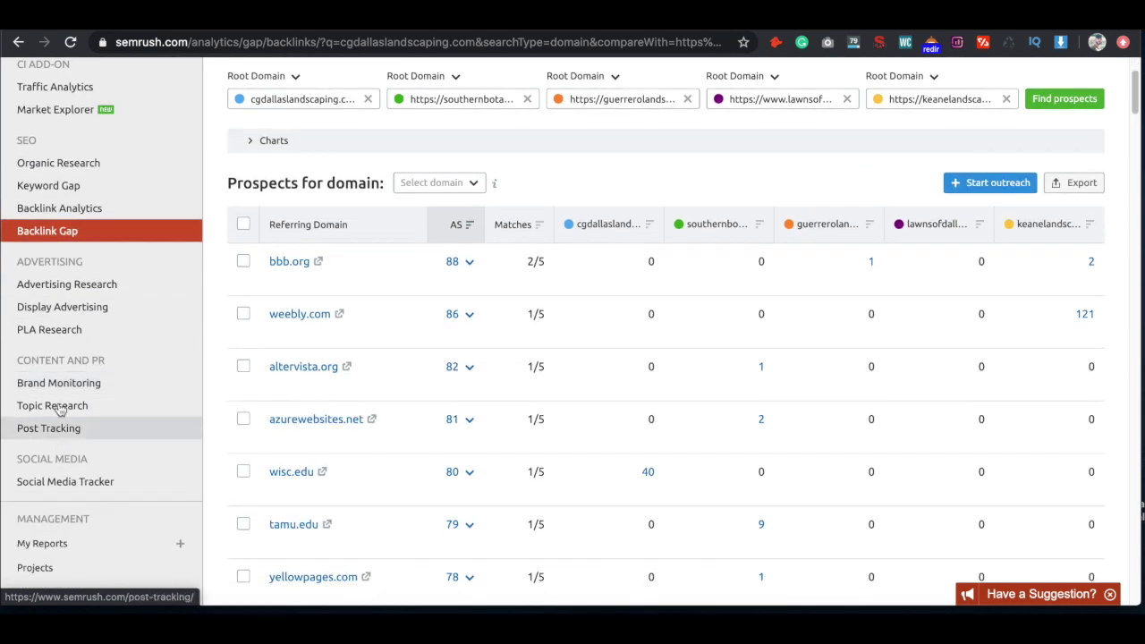
click(64, 410)
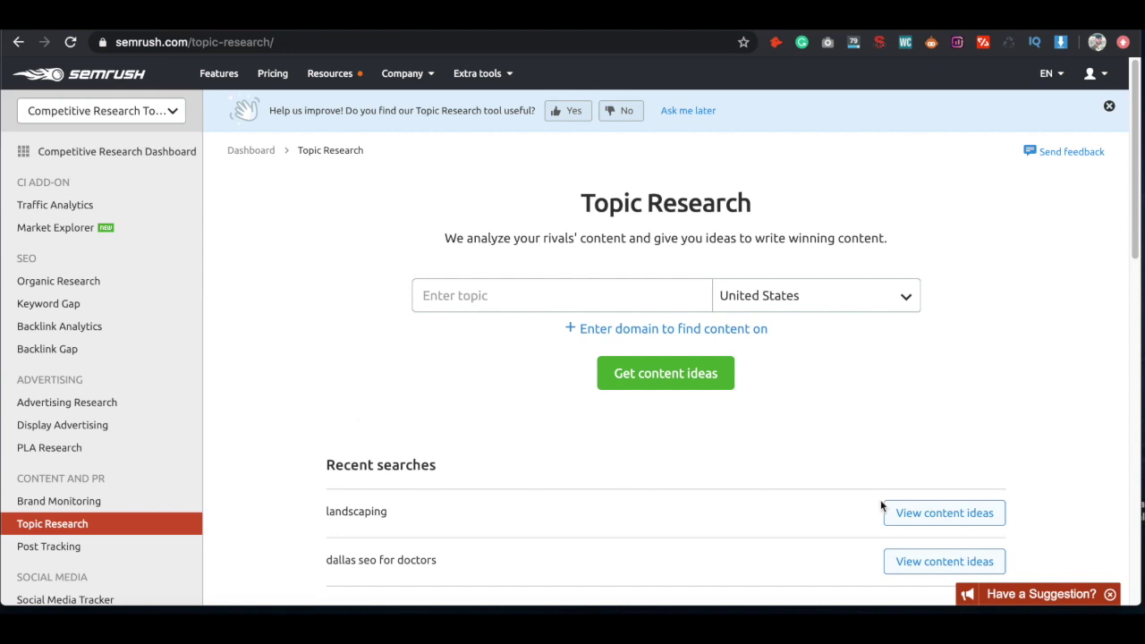
click(935, 517)
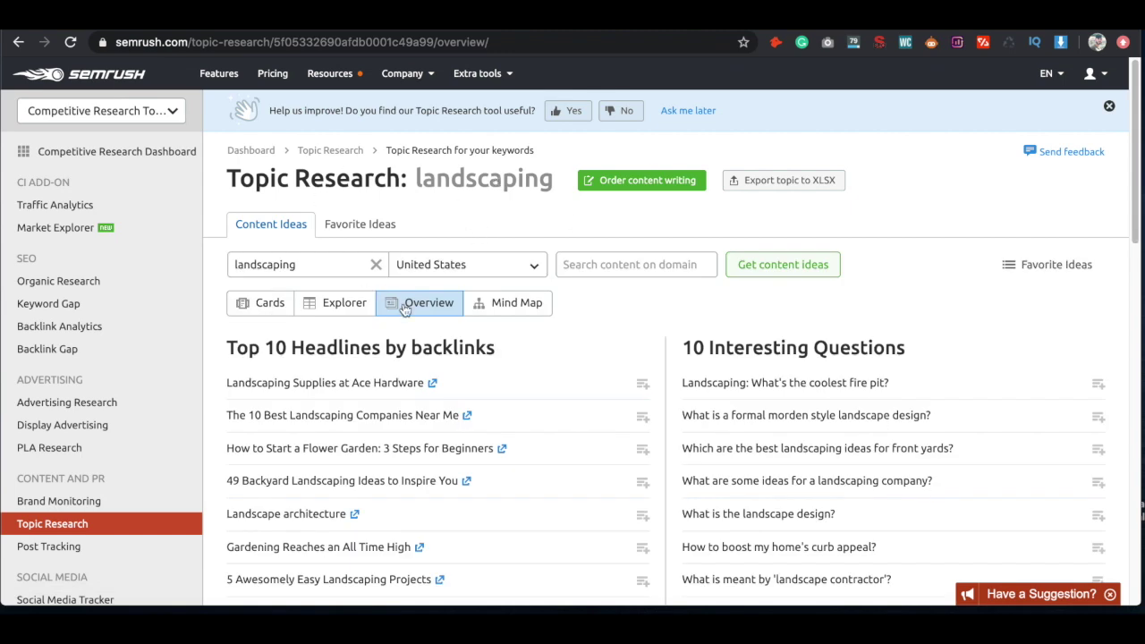
- Review the Top 10 Headlines by backlinks for the landscaping topic
scroll(429, 309, down, 2)
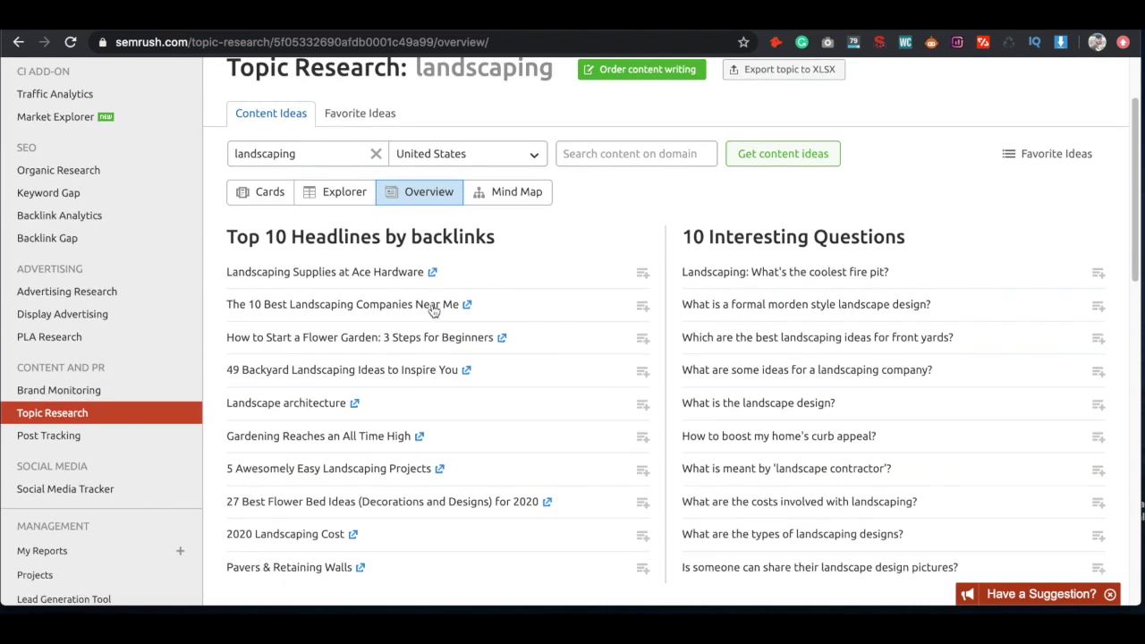
scroll(432, 306, down, 1)
drag(224, 220, 549, 223)
click(556, 223)
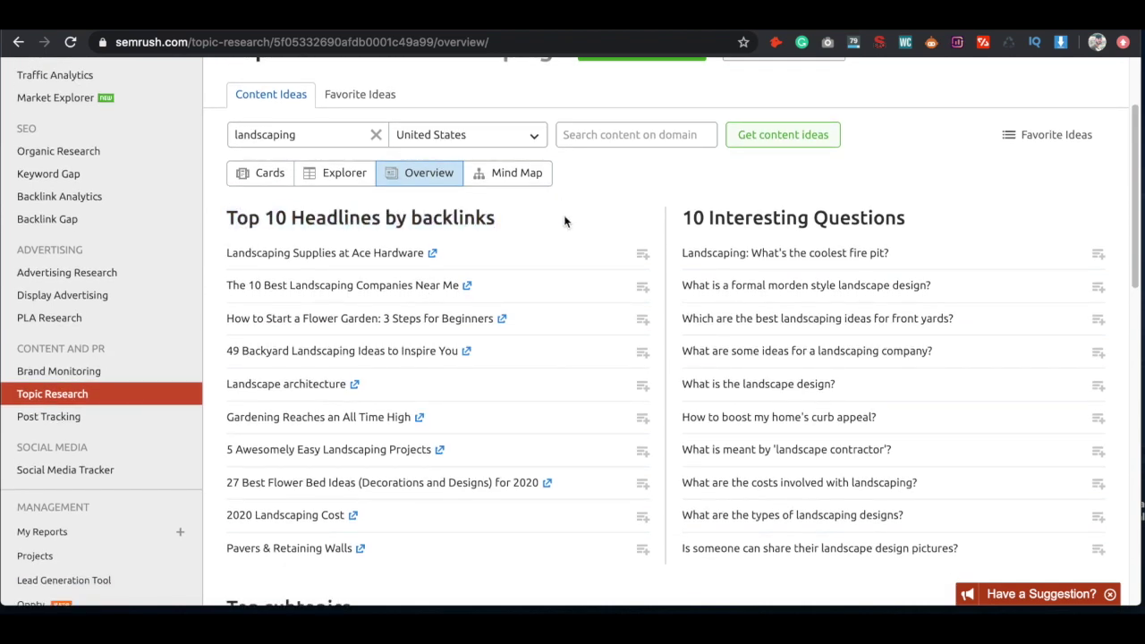
- Review the 10 Interesting Questions on landscaping, including the fire pit and landscaping company ideas questions, and glance at the top subtopics
drag(683, 217, 910, 217)
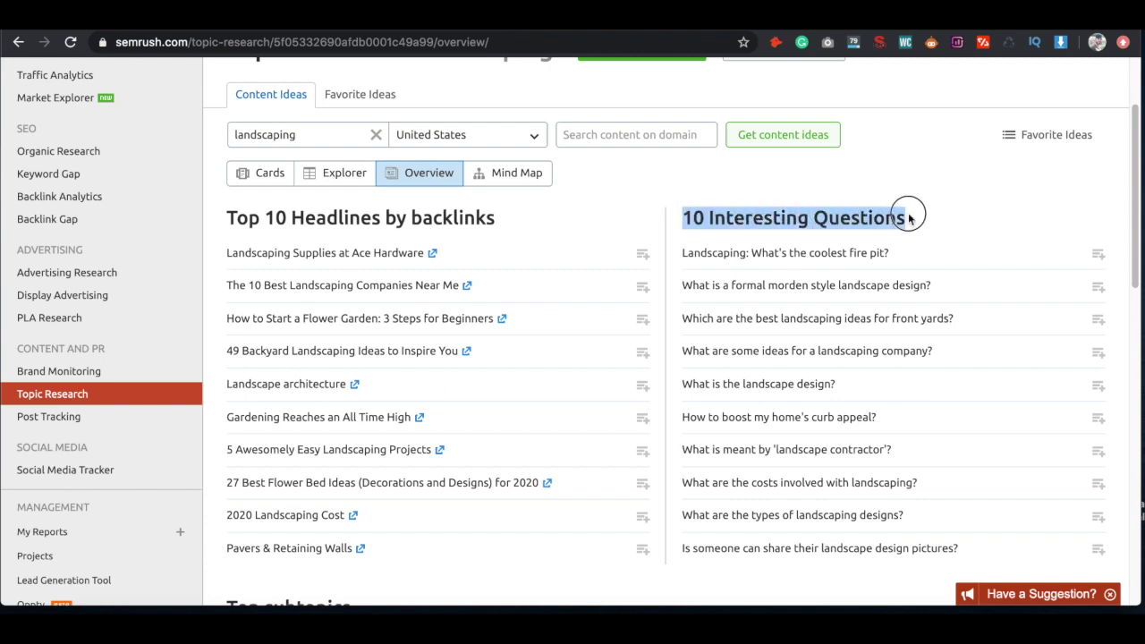
scroll(914, 211, down, 2)
scroll(914, 212, up, 1)
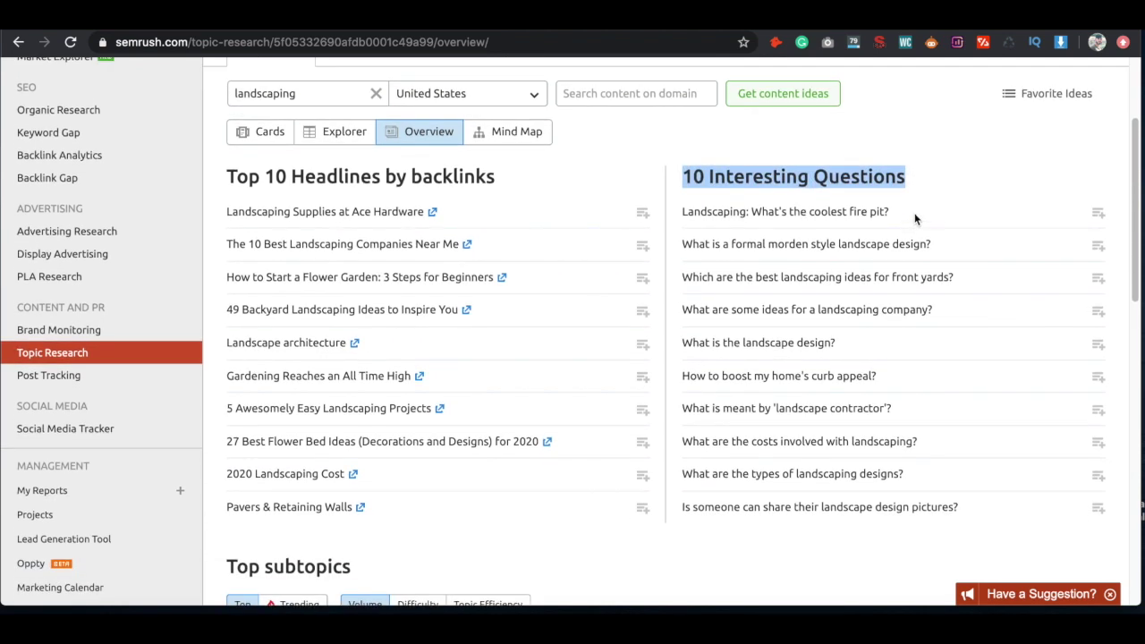
click(683, 177)
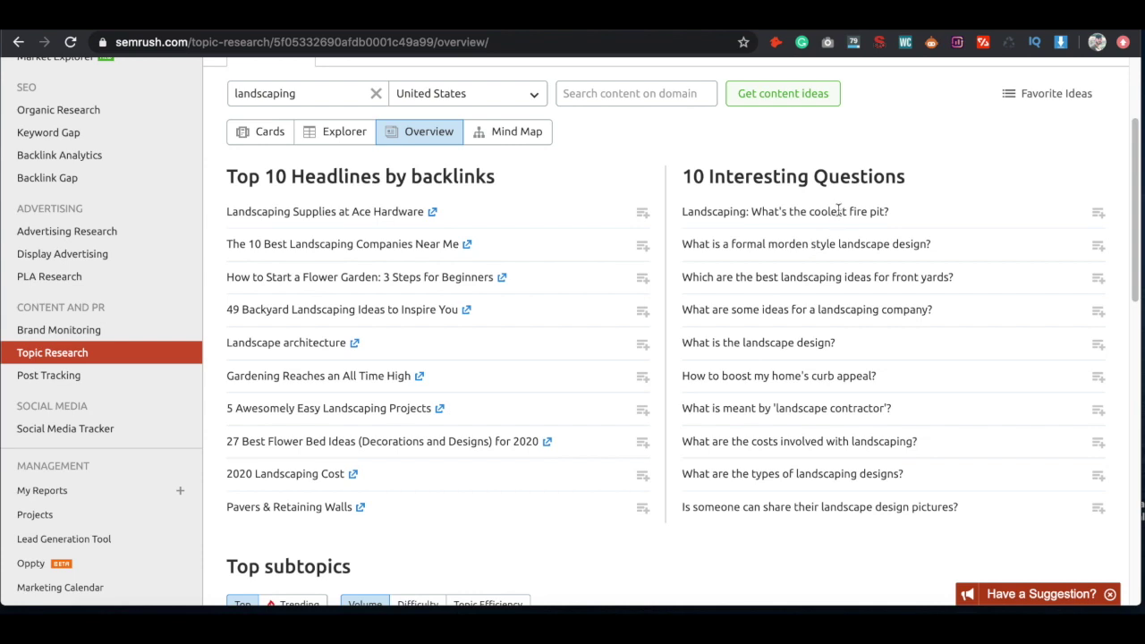
drag(886, 215, 677, 212)
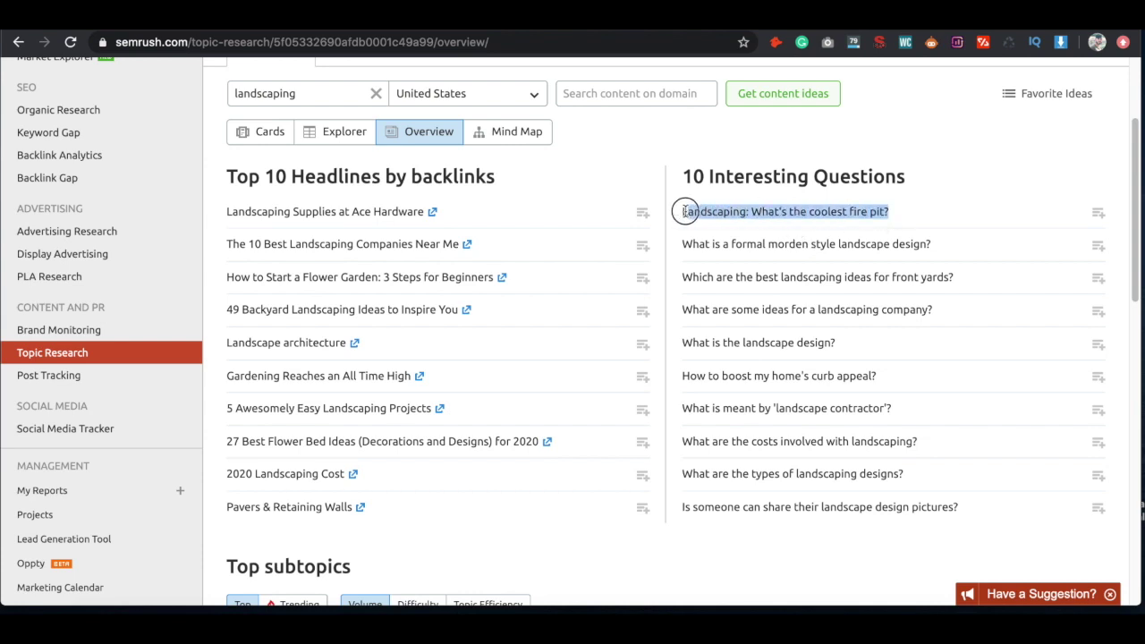
click(686, 313)
drag(685, 313, 937, 309)
scroll(842, 527, down, 1)
scroll(842, 526, down, 1)
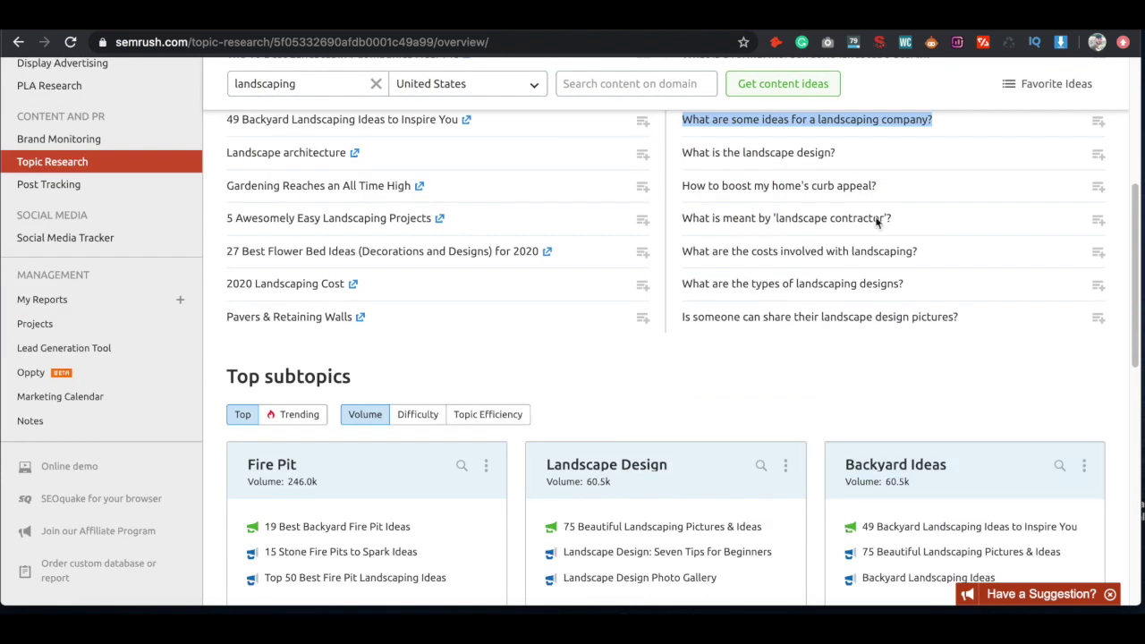
scroll(775, 301, up, 2)
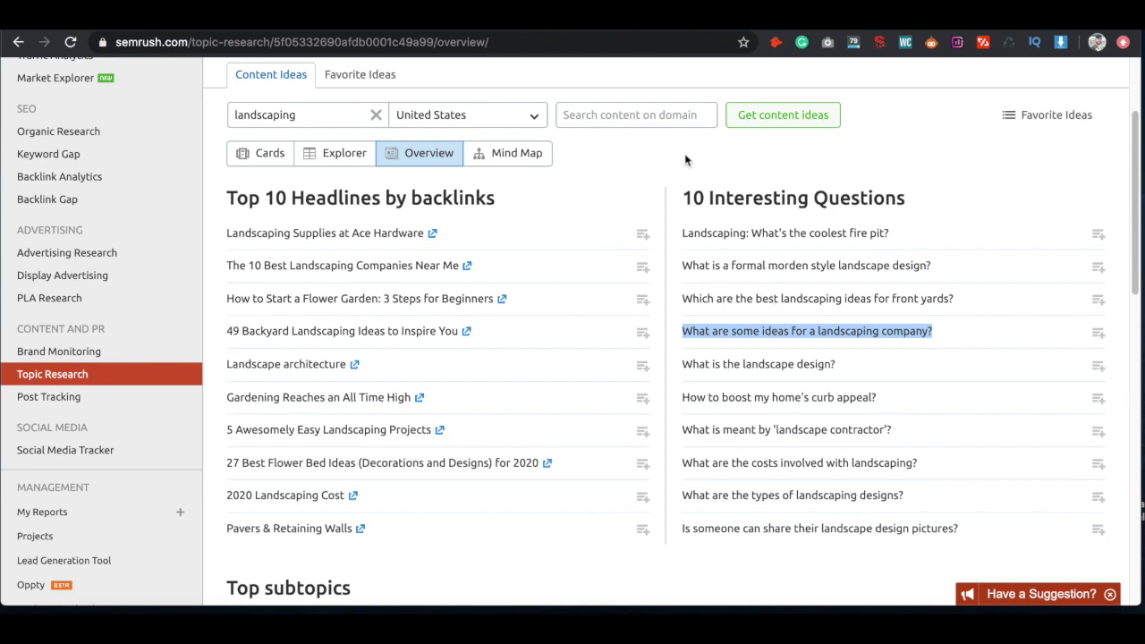
click(685, 159)
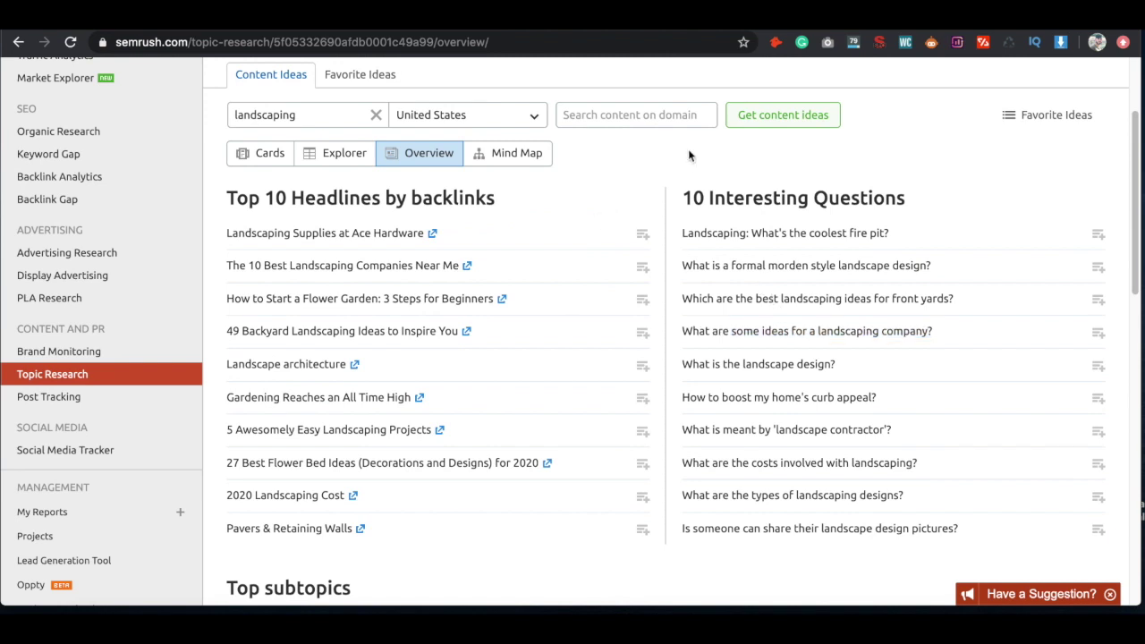
- Show the landscaping topic as a Mind Map and examine the subtopics around it and the related headlines
click(496, 157)
scroll(851, 289, down, 1)
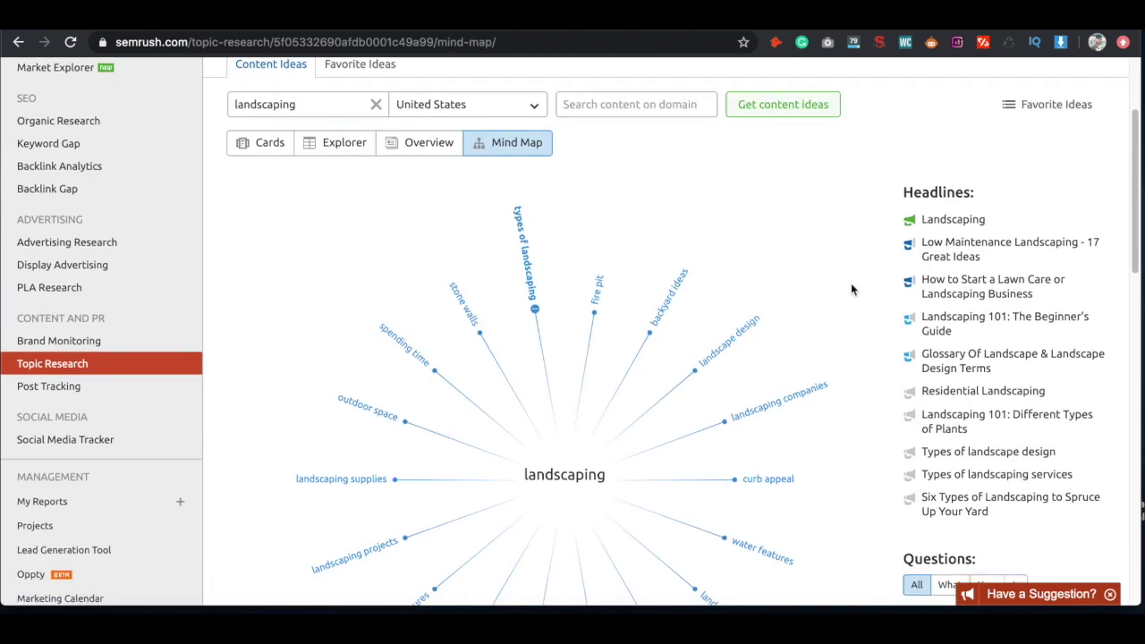
scroll(851, 289, down, 1)
scroll(851, 289, down, 1)
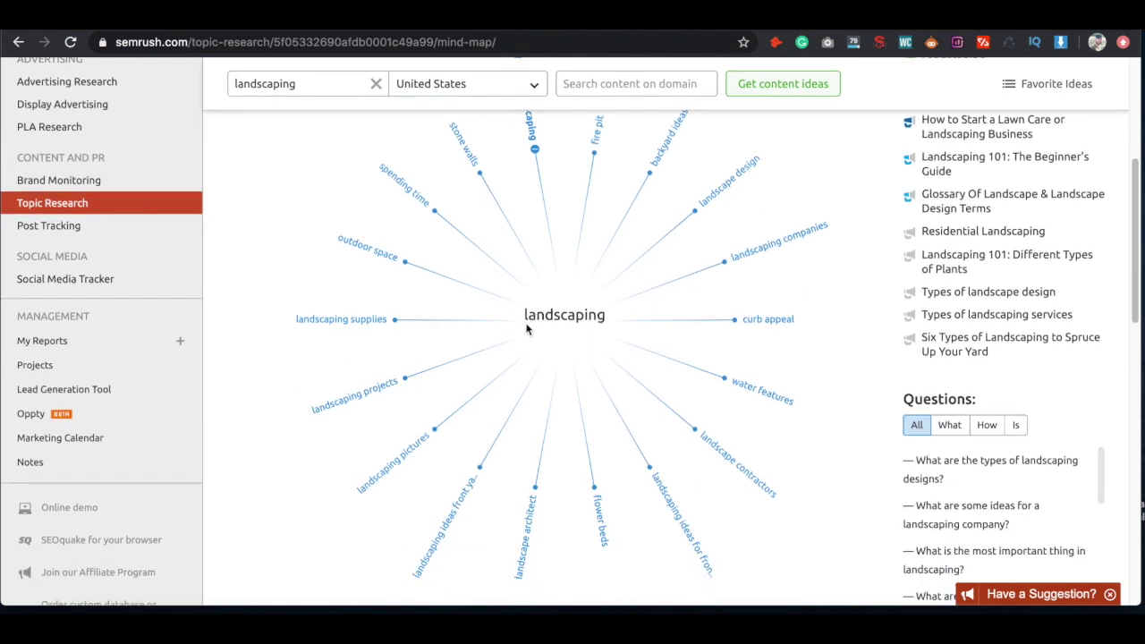
scroll(880, 311, down, 1)
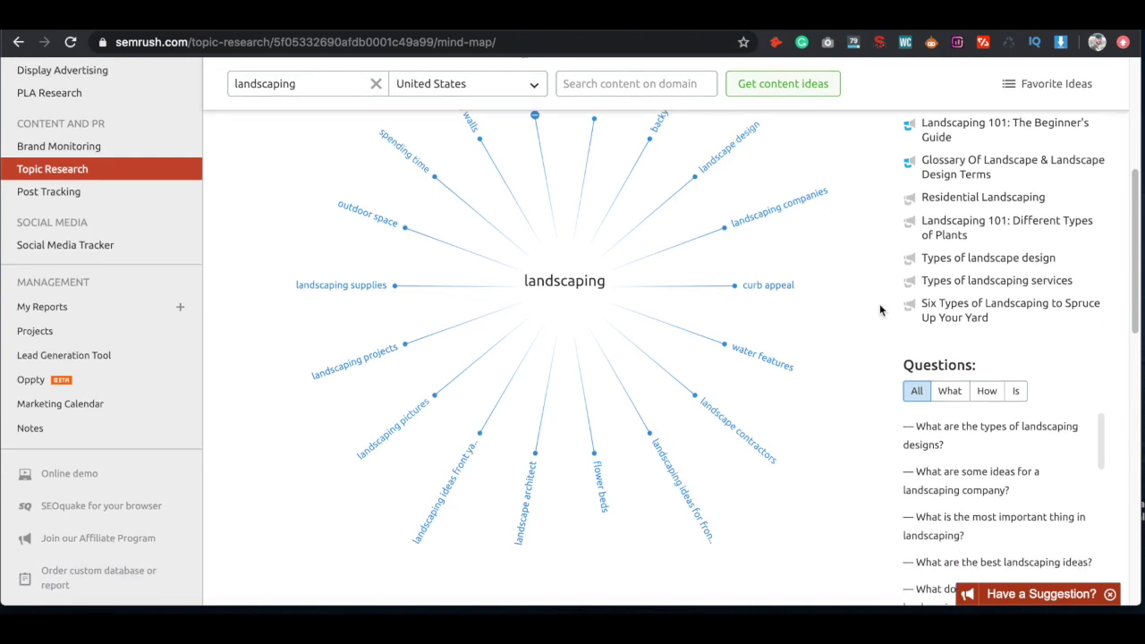
scroll(881, 311, down, 1)
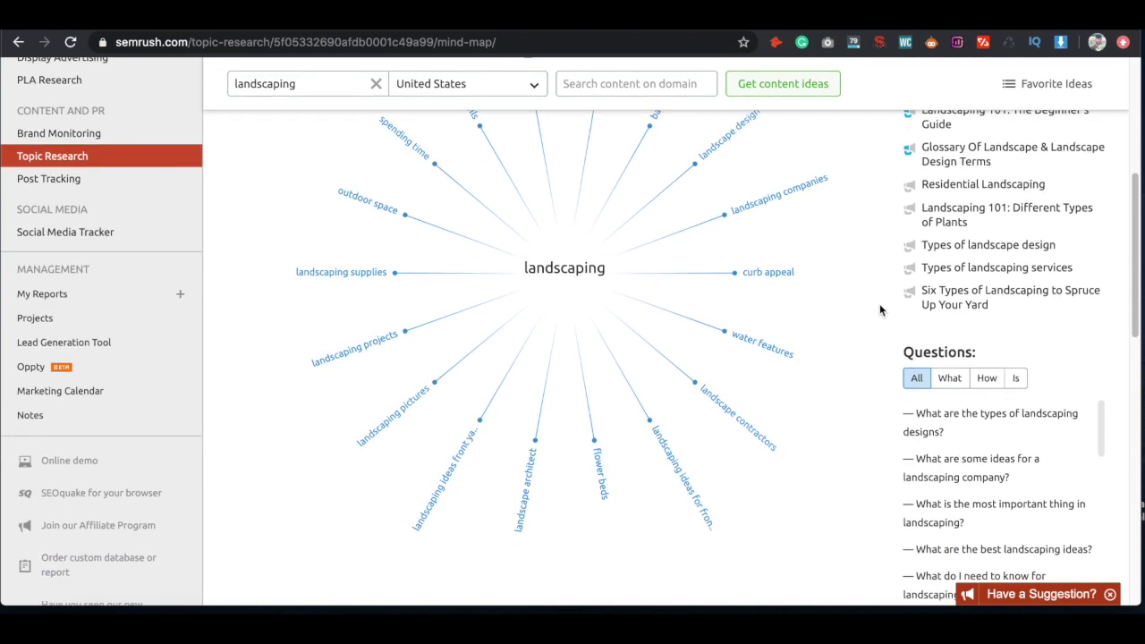
- Filter the mind map's questions by What, How and Is in turn and read each list
scroll(880, 304, down, 5)
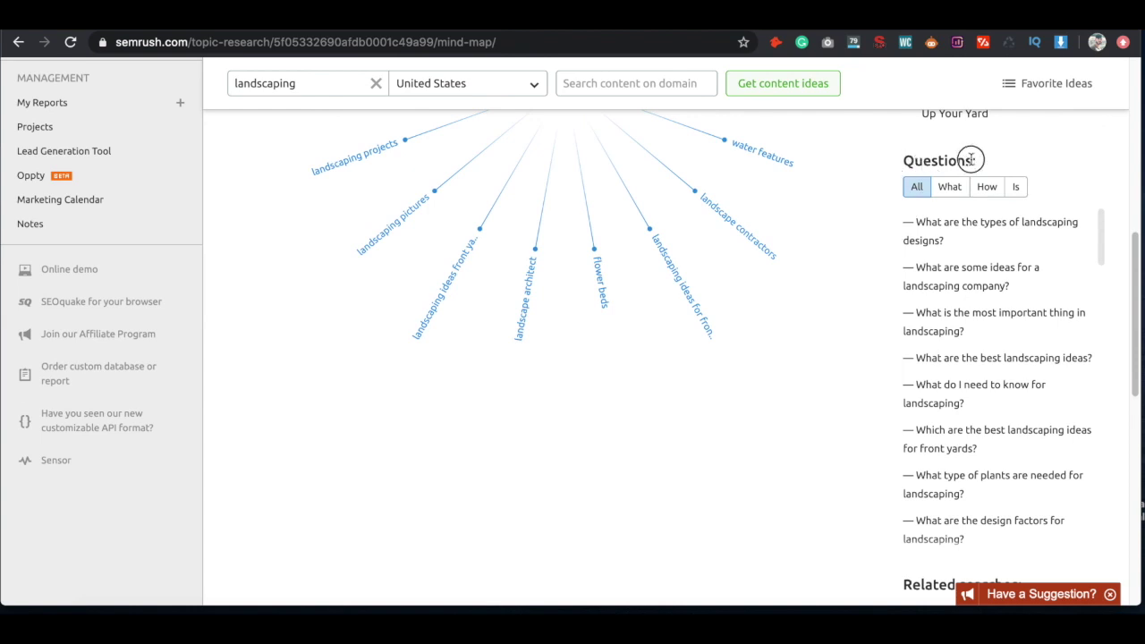
click(943, 195)
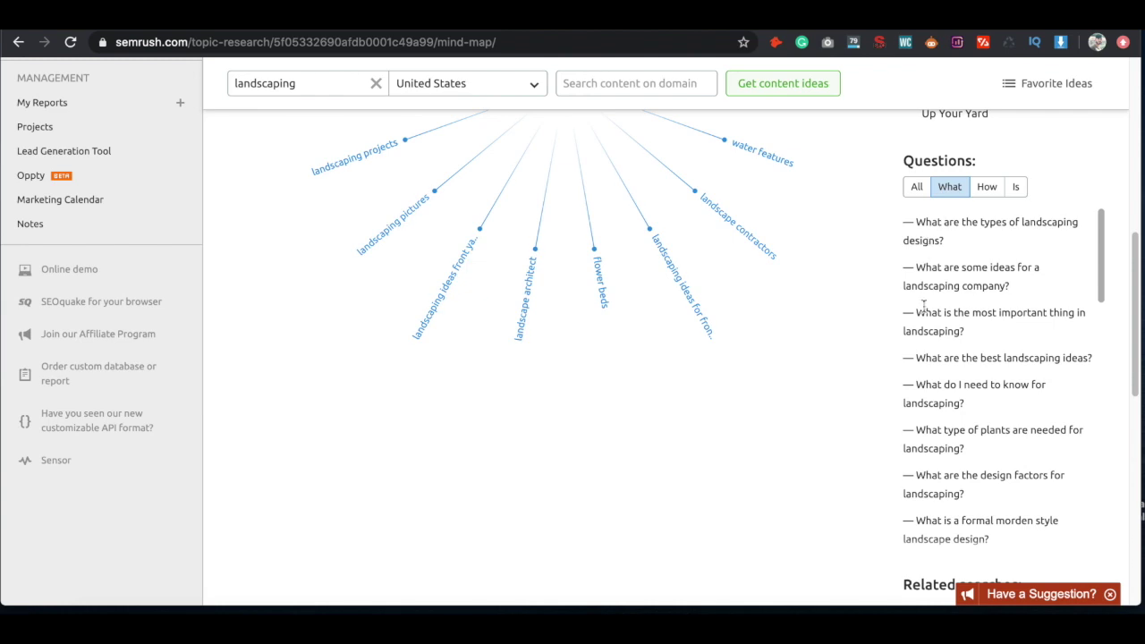
click(989, 190)
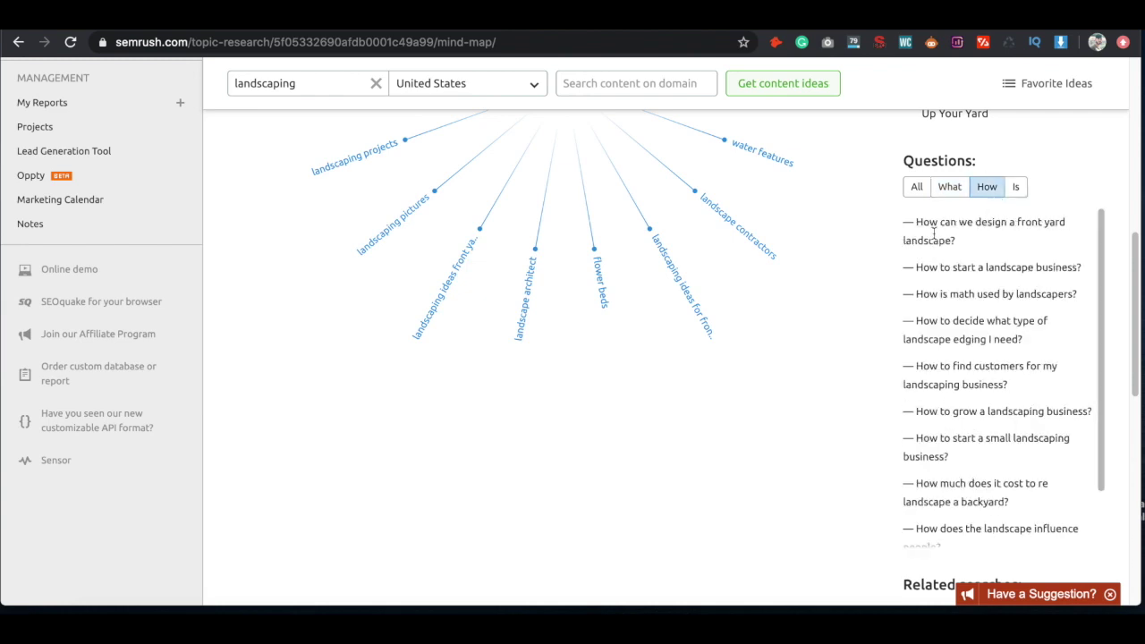
click(1014, 188)
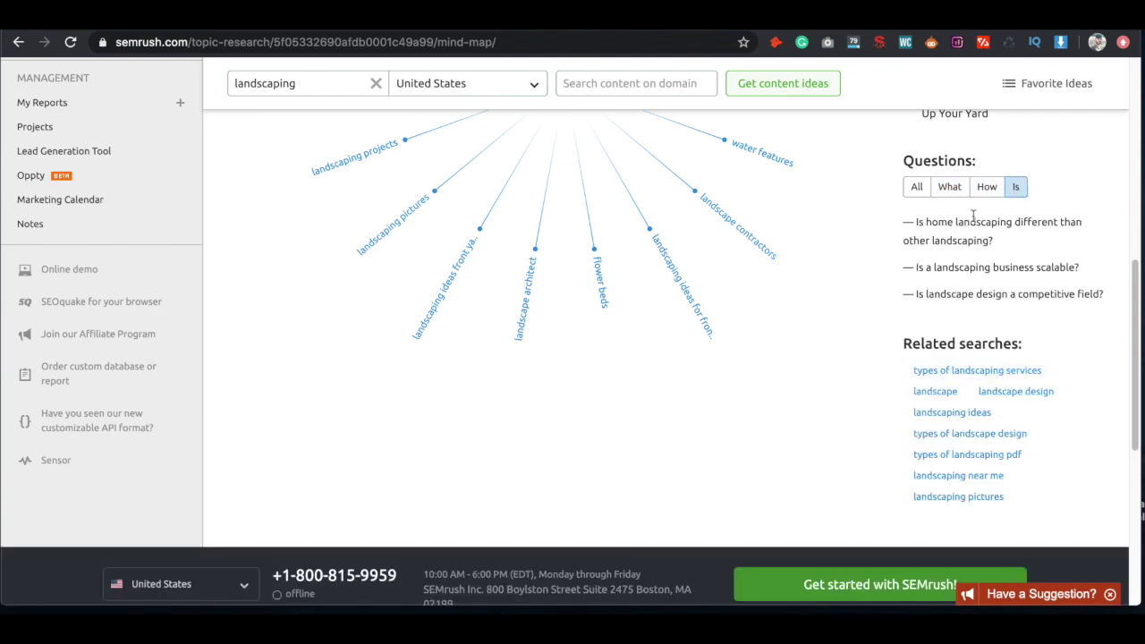
- Revisit the mind map's How questions, read through the full list of What questions, and return to the subtopic map
click(984, 192)
scroll(988, 416, up, 1)
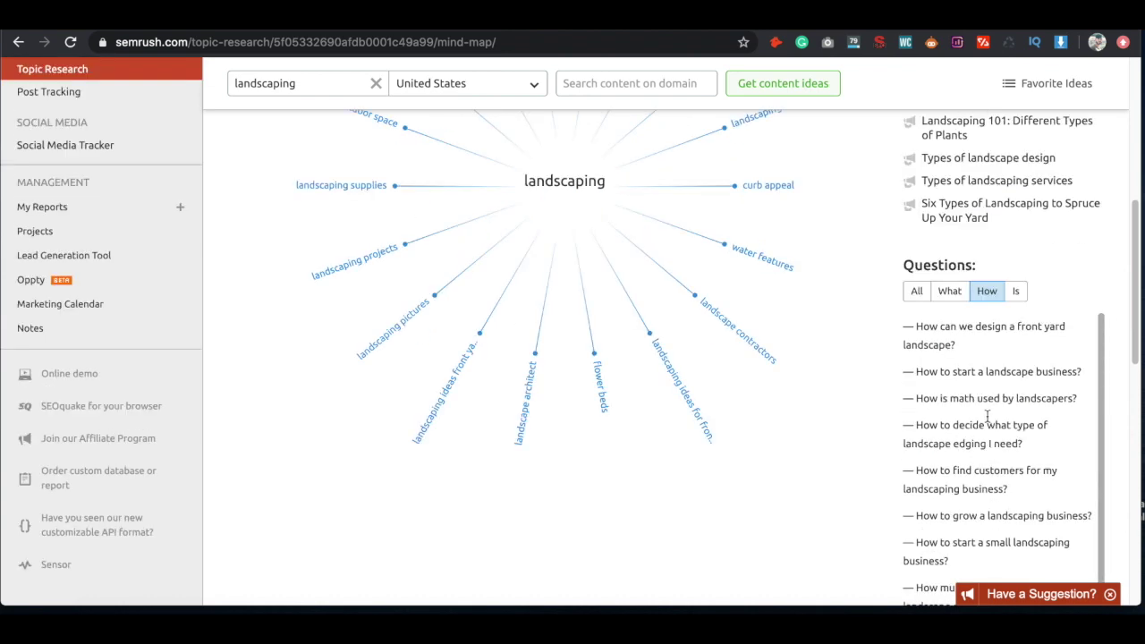
scroll(987, 417, down, 2)
scroll(989, 414, up, 2)
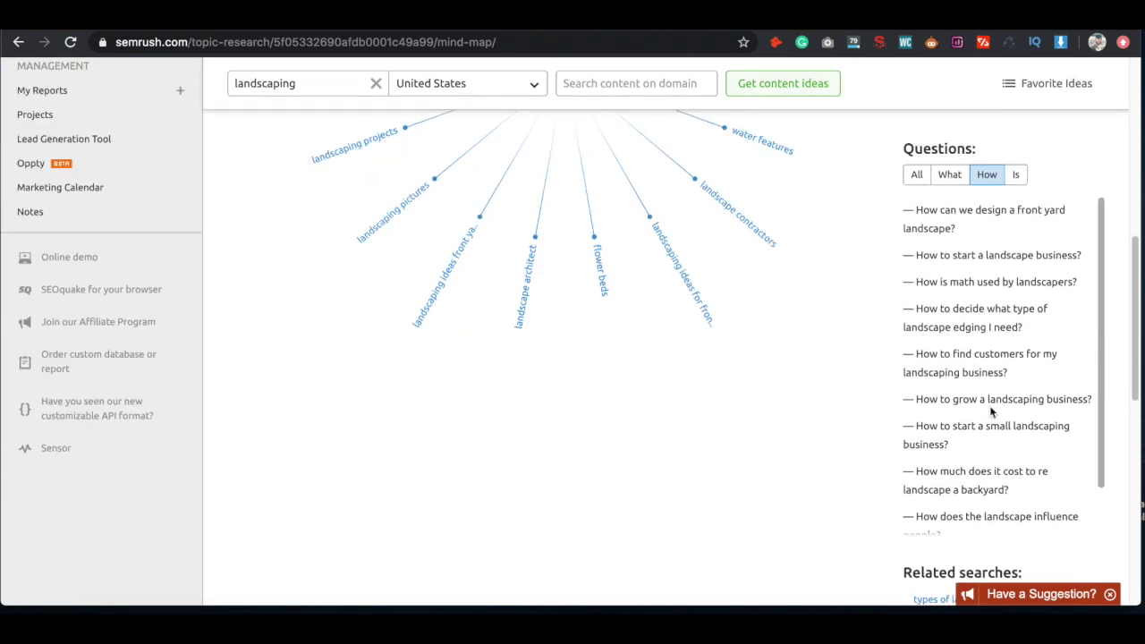
click(949, 176)
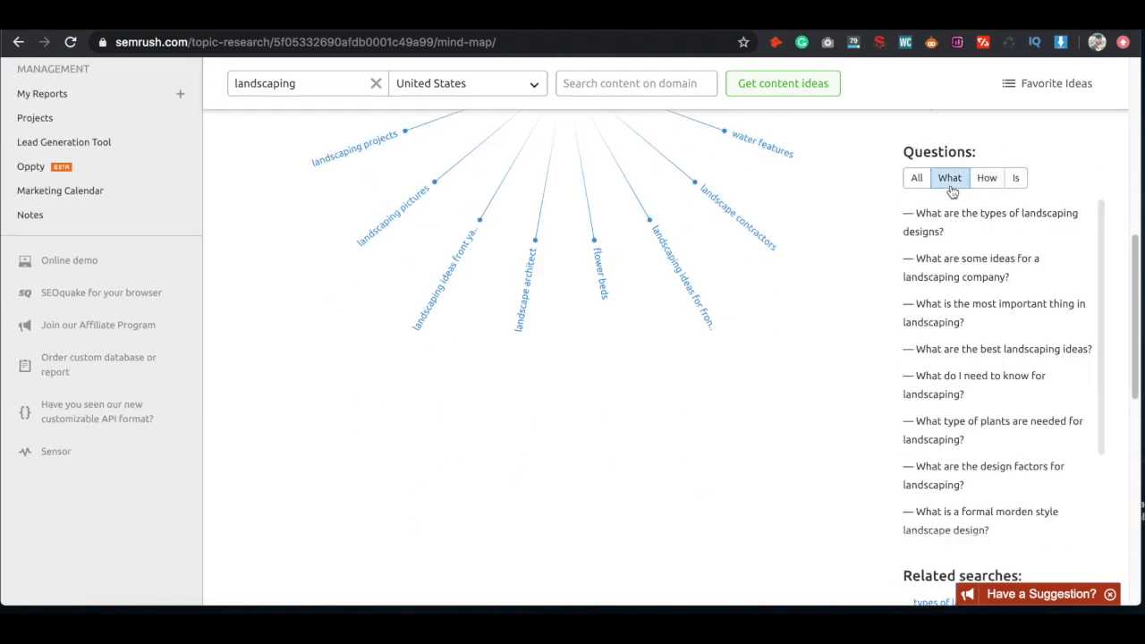
scroll(973, 382, down, 5)
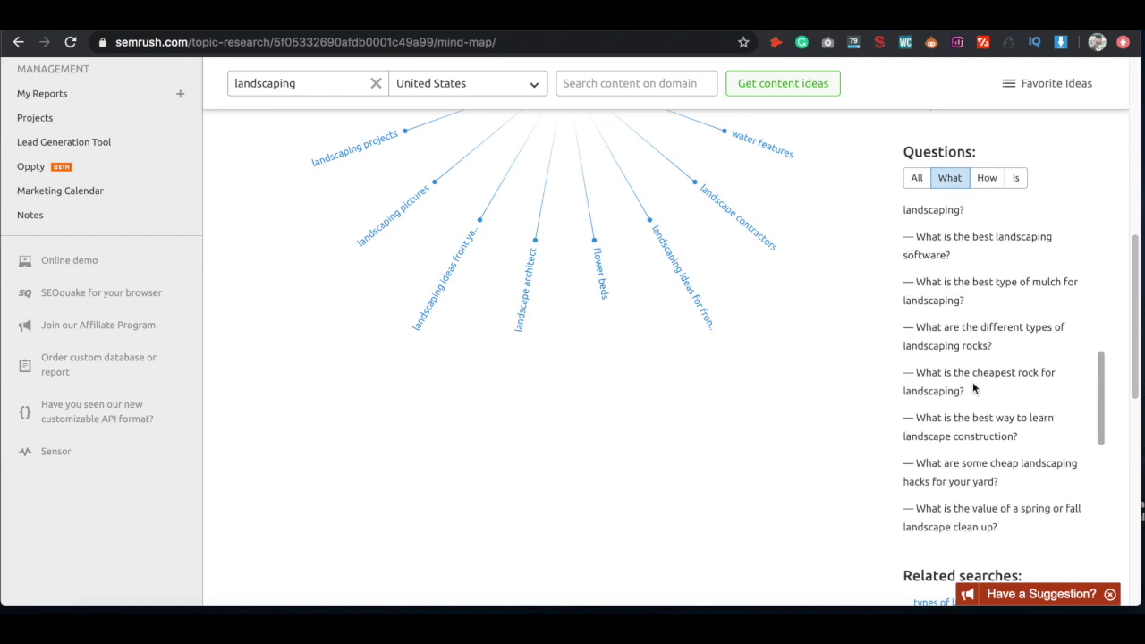
scroll(973, 387, up, 8)
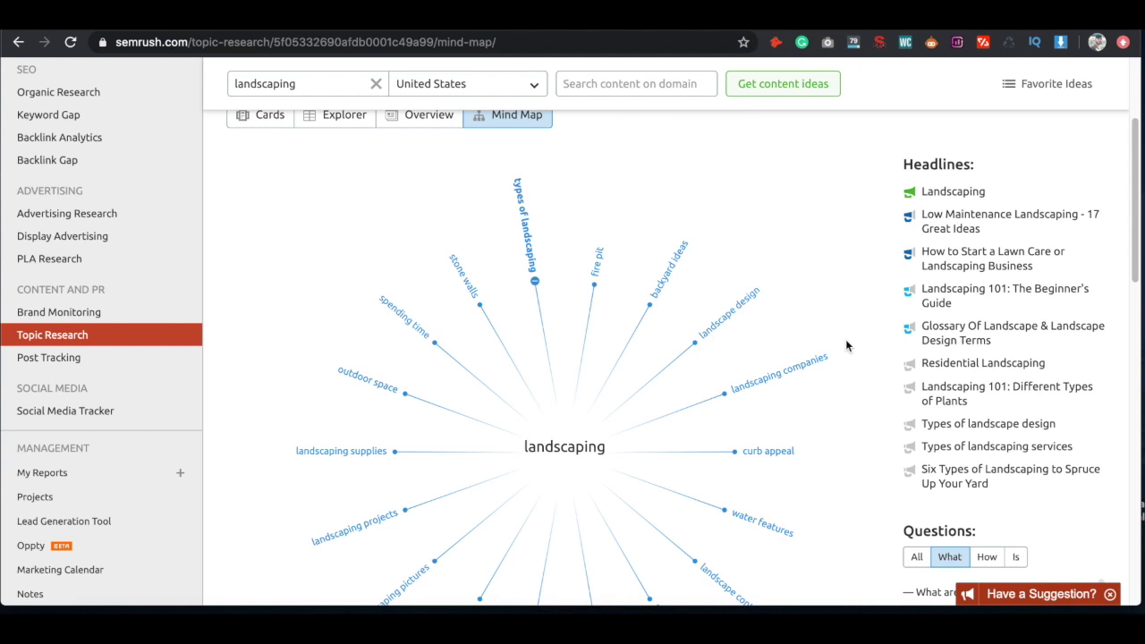
scroll(846, 345, up, 3)
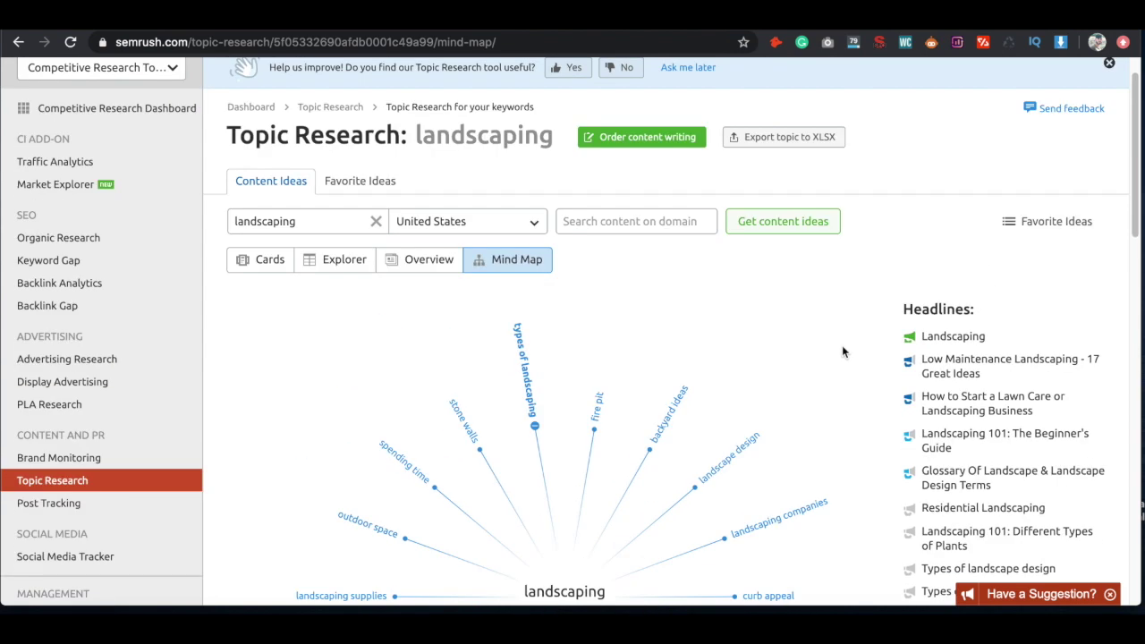